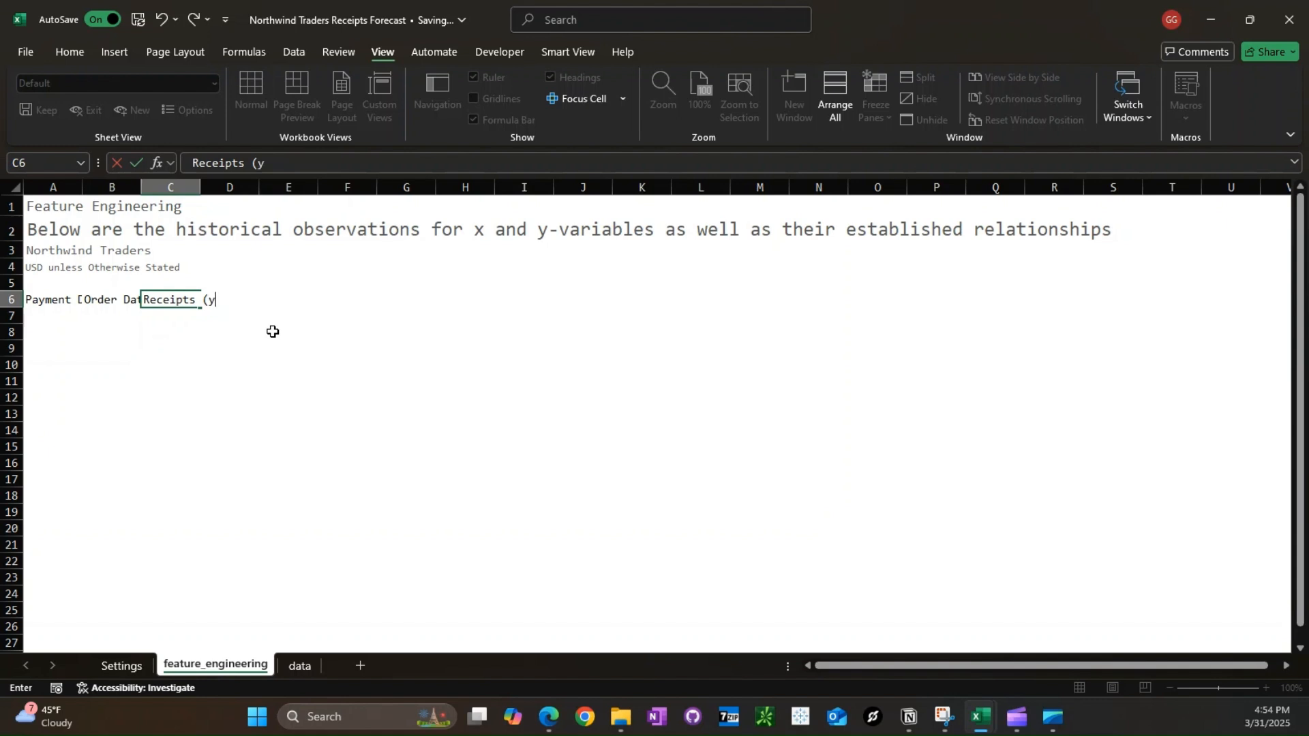
# - Enter the headers Shifted Sales, Avg Discount, Avg Unit Price and DSO (Days) in D6 to G6
pyautogui.press('Tab')
pyautogui.write('Shift')
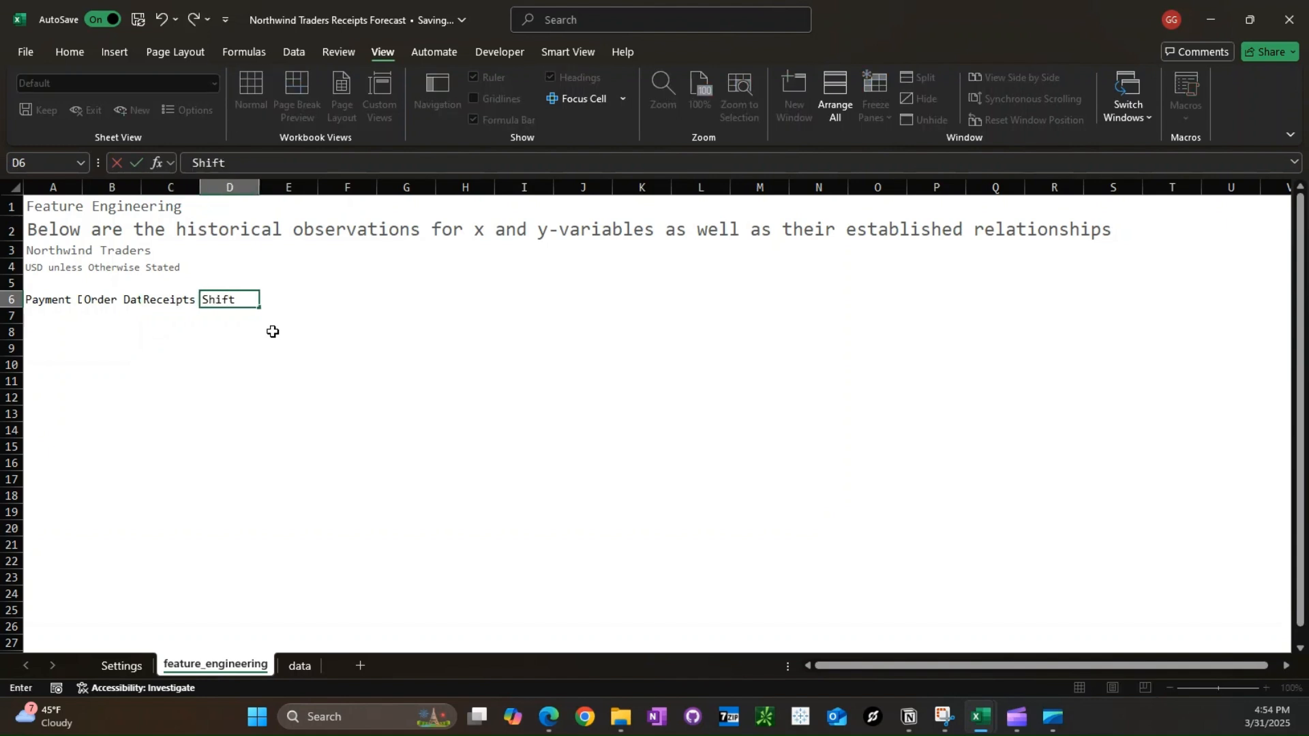
pyautogui.write('ed Sales')
pyautogui.press('Tab')
pyautogui.write('Avg Discount')
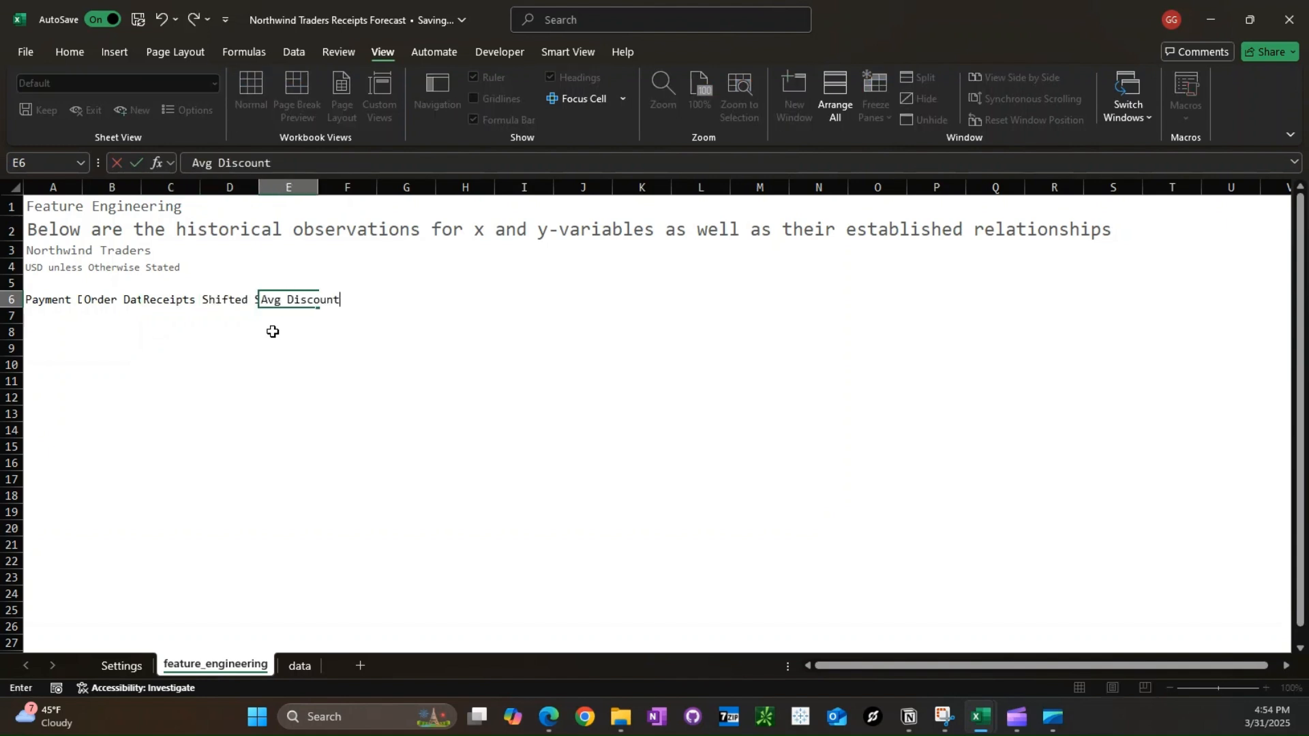
pyautogui.press('Tab')
pyautogui.write('Avg Unit Pri')
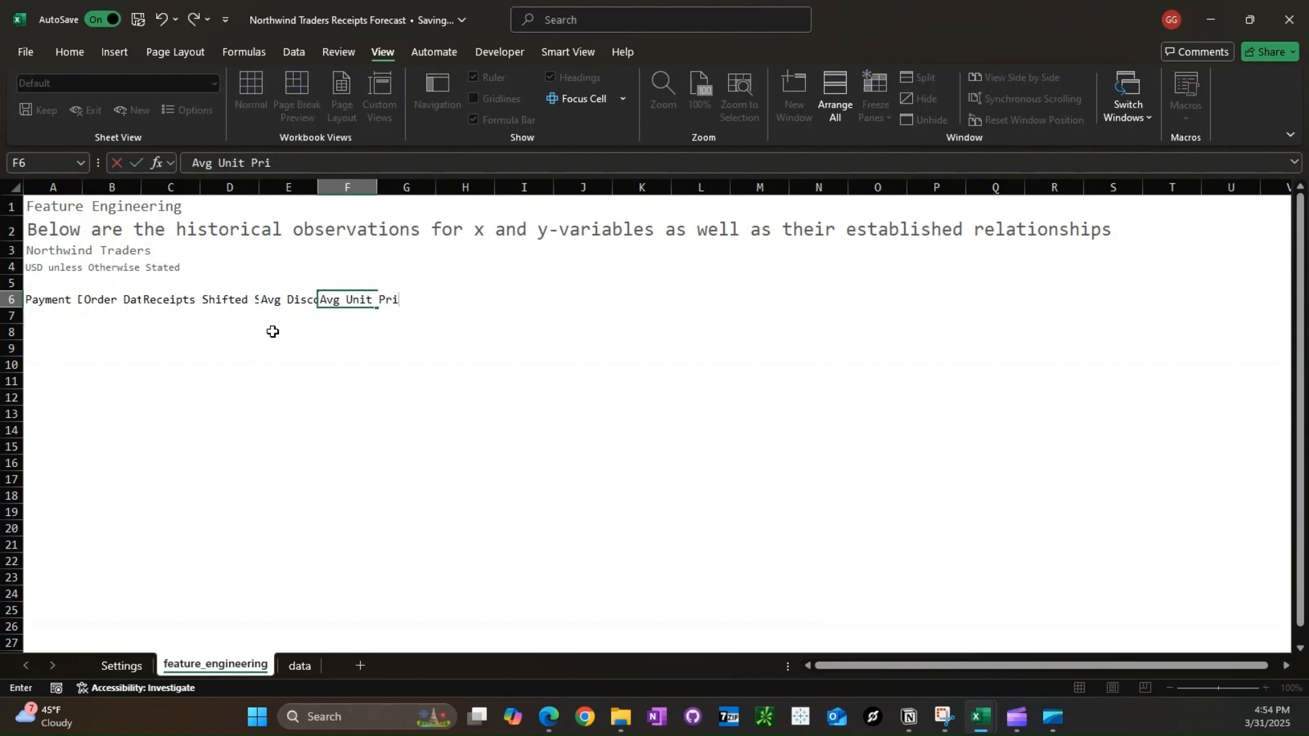
pyautogui.write('ce')
pyautogui.press('Tab')
pyautogui.write('DOS')
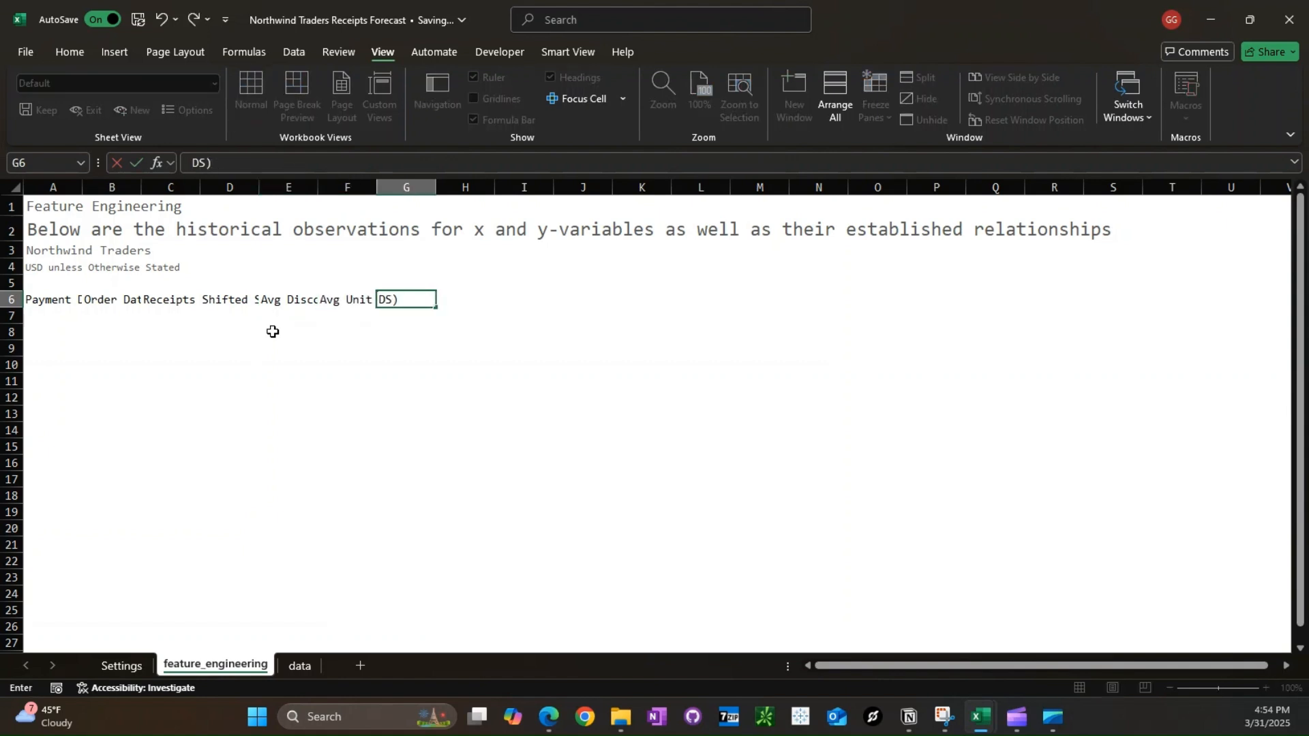
pyautogui.write(' (Days)')
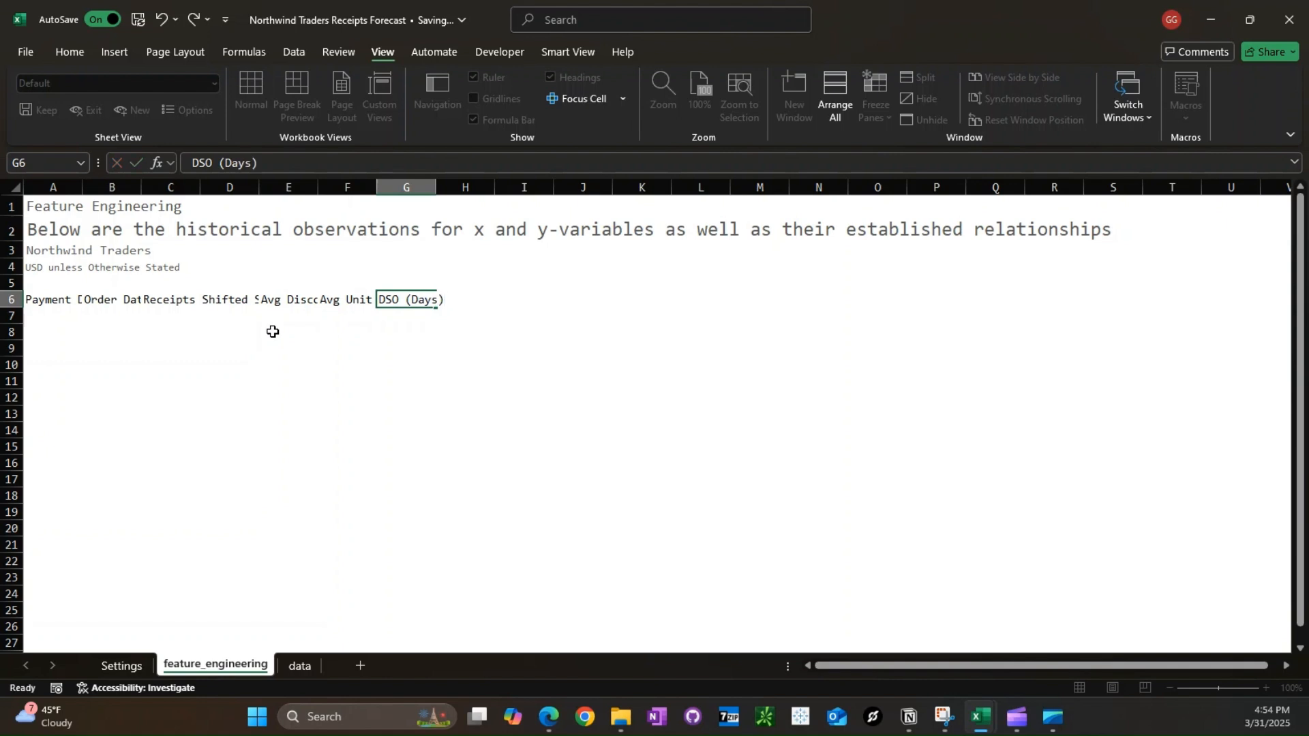
pyautogui.press('Return')
# - Insert a row above the column headers and label it X-Variables in D6, above Shifted Sales
pyautogui.press('Up')
pyautogui.hotkey('shift', 'space')
pyautogui.hotkey('ctrl', 'shift', '+')
pyautogui.press('Left')
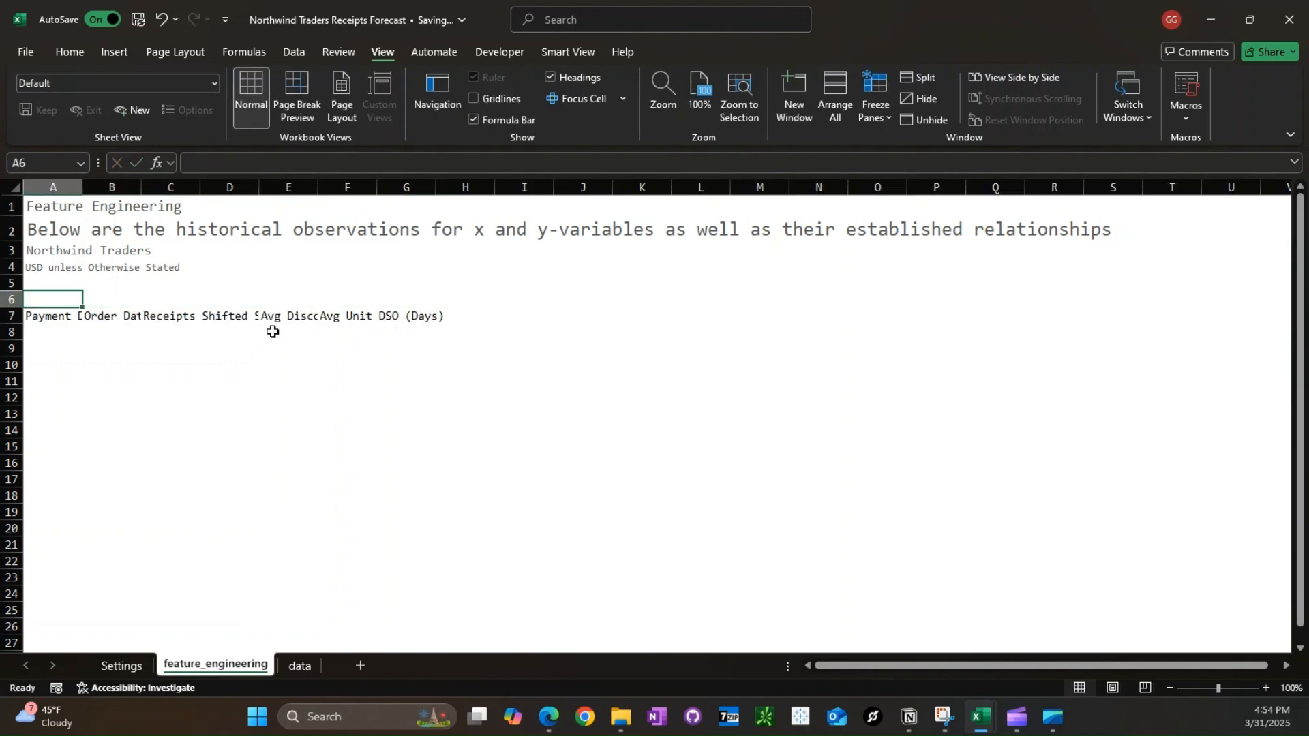
pyautogui.press('Right')
pyautogui.press('Right')
pyautogui.press('Right')
pyautogui.write('X')
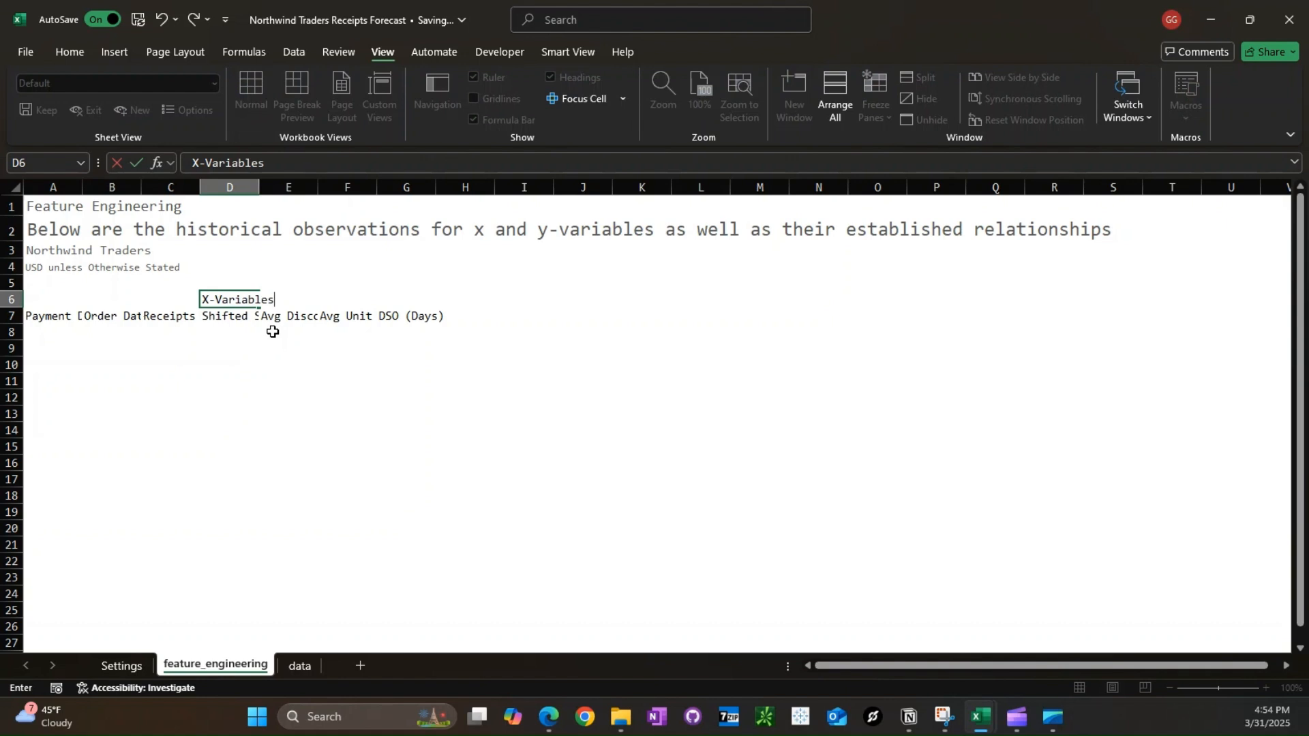
pyautogui.write('-Variables')
pyautogui.press('Return')
# - Insert a blank row above the X-Variables label
pyautogui.press('Up')
pyautogui.hotkey('shift', 'space')
pyautogui.hotkey('ctrl', 'shift', '+')
# - Apply the underlined, text-wrapping header cell style to the column headers in A8:G8
pyautogui.press('Down')
pyautogui.press('Down')
pyautogui.press('Down')
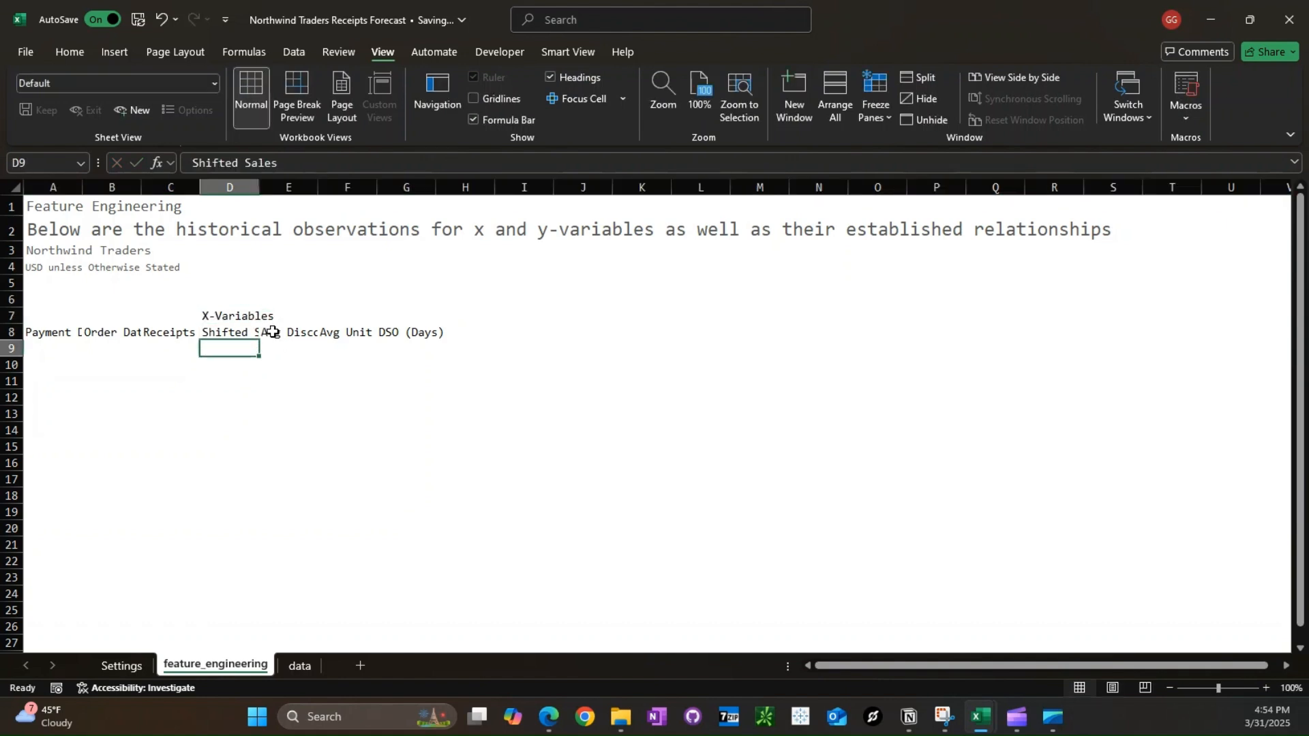
pyautogui.press('Left')
pyautogui.press('Left')
pyautogui.press('Left')
pyautogui.press('Up')
pyautogui.hotkey('ctrl', 'shift', 'Right')
pyautogui.click(70, 53)
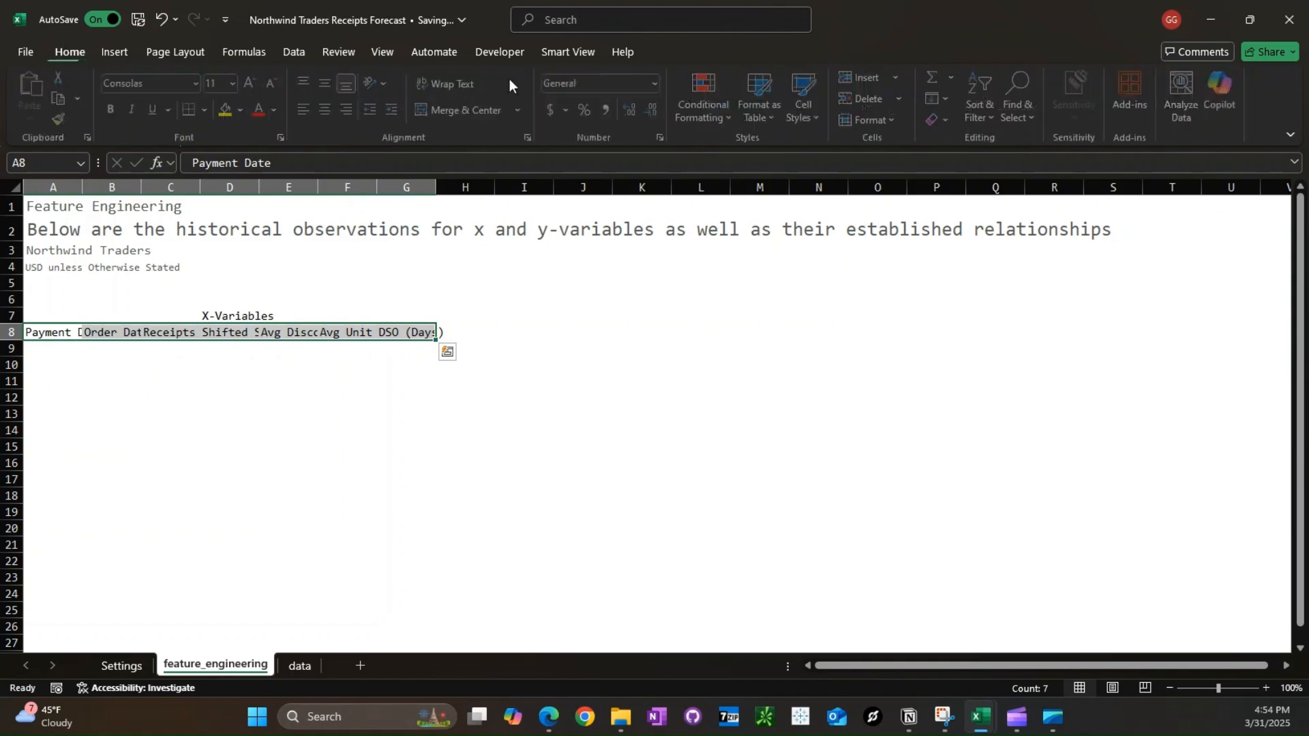
pyautogui.click(807, 106)
pyautogui.click(1141, 155)
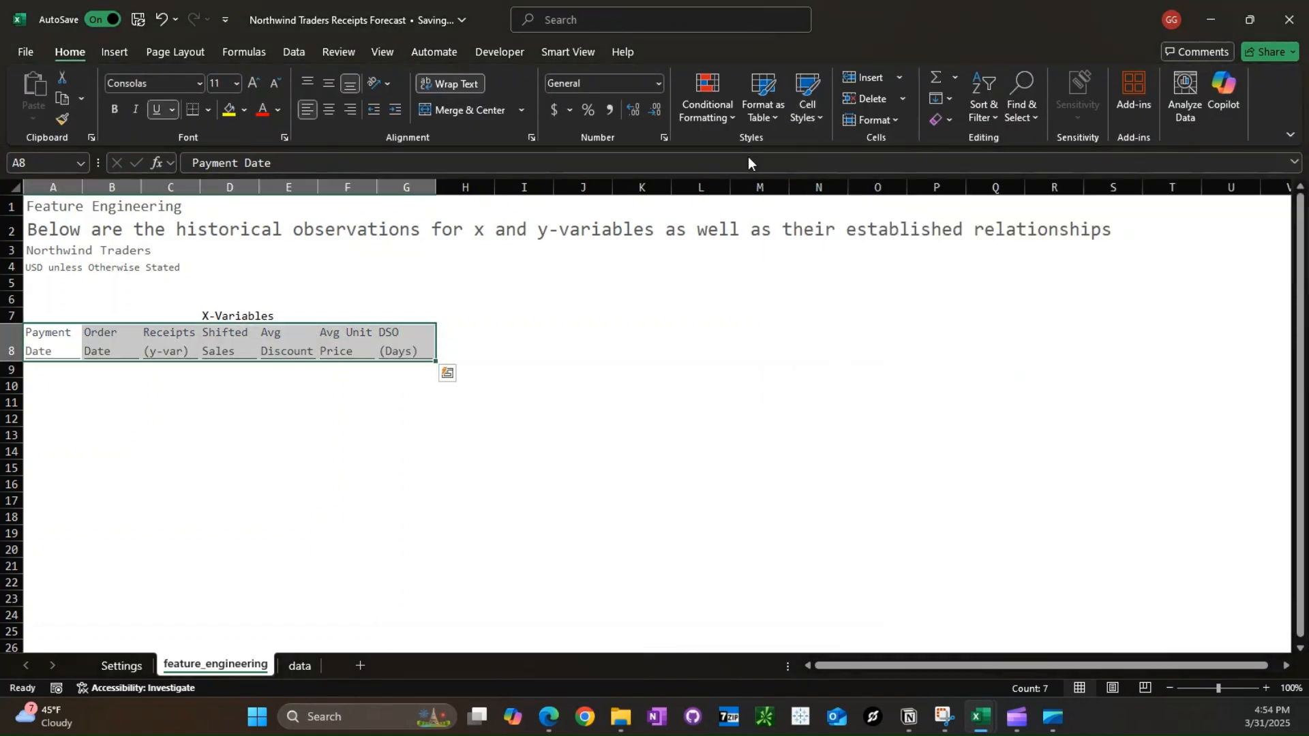
# - Apply the header cell style to the X-Variables label and spread it left-aligned and unwrapped across D7:G7
pyautogui.click(229, 316)
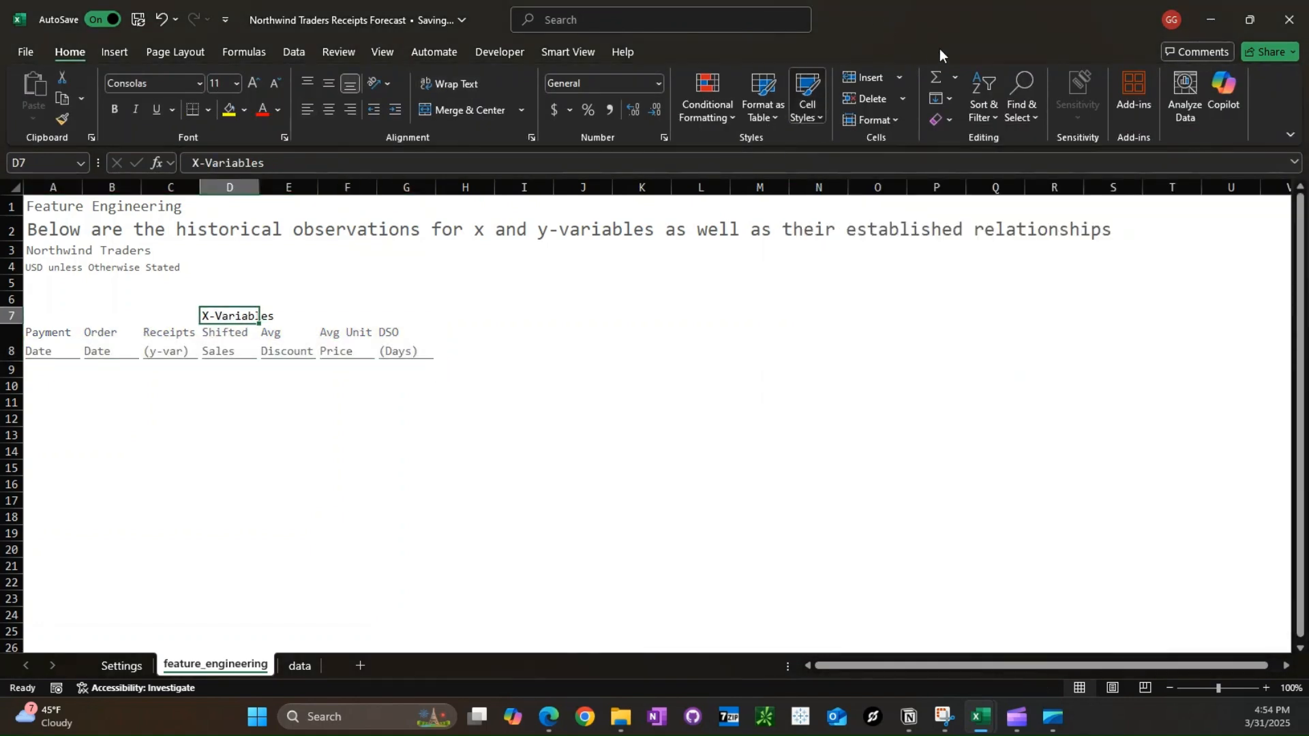
pyautogui.click(807, 106)
pyautogui.click(1152, 158)
pyautogui.moveTo(355, 346); pyautogui.dragTo(402, 339)
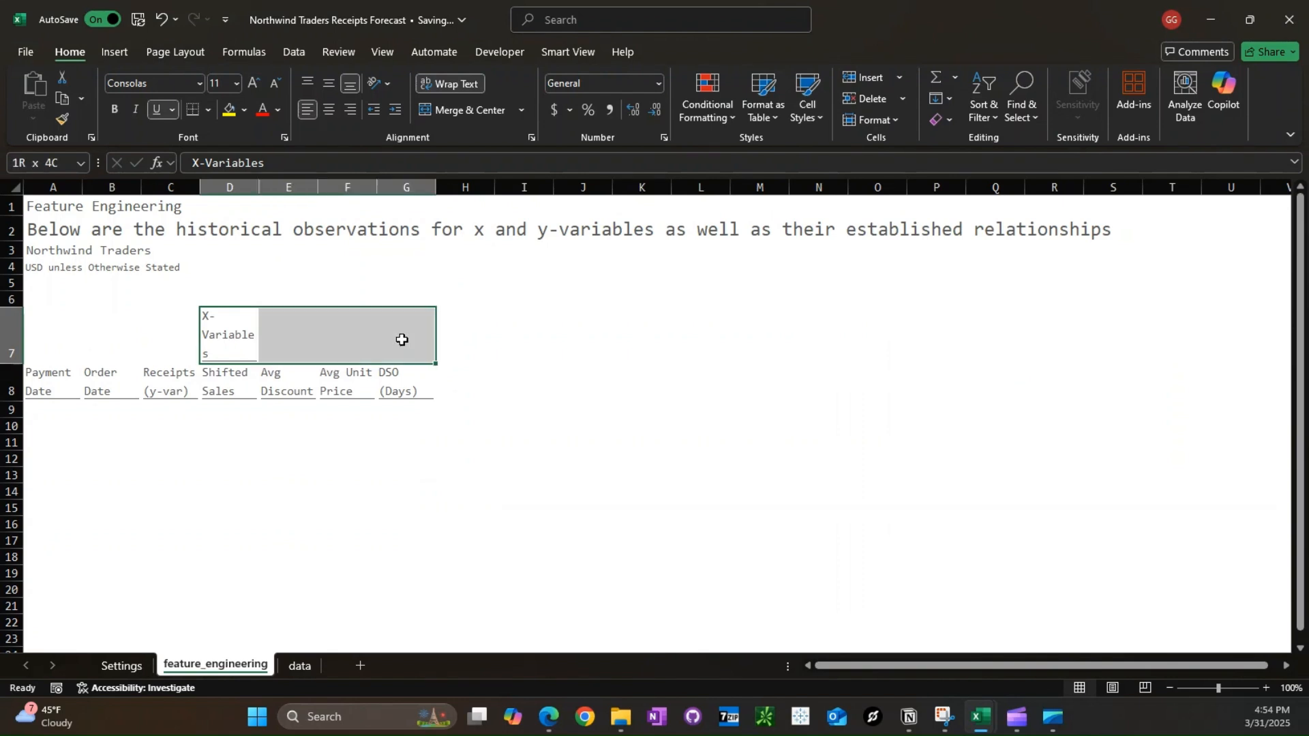
pyautogui.click(477, 118)
pyautogui.click(303, 113)
pyautogui.click(228, 459)
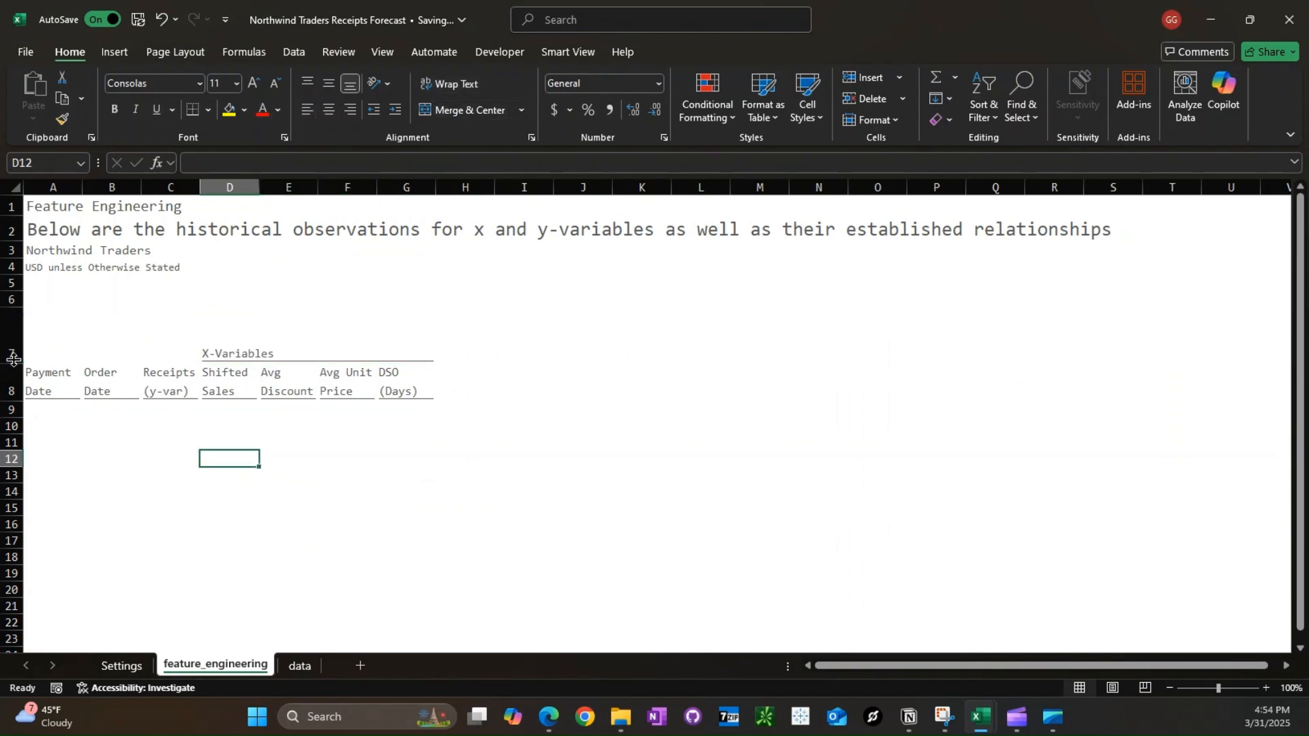
# - Autofit the height of row 7 and zoom the feature_engineering sheet out to 80%
pyautogui.click(57, 369)
pyautogui.click(1169, 688)
pyautogui.click(1170, 687)
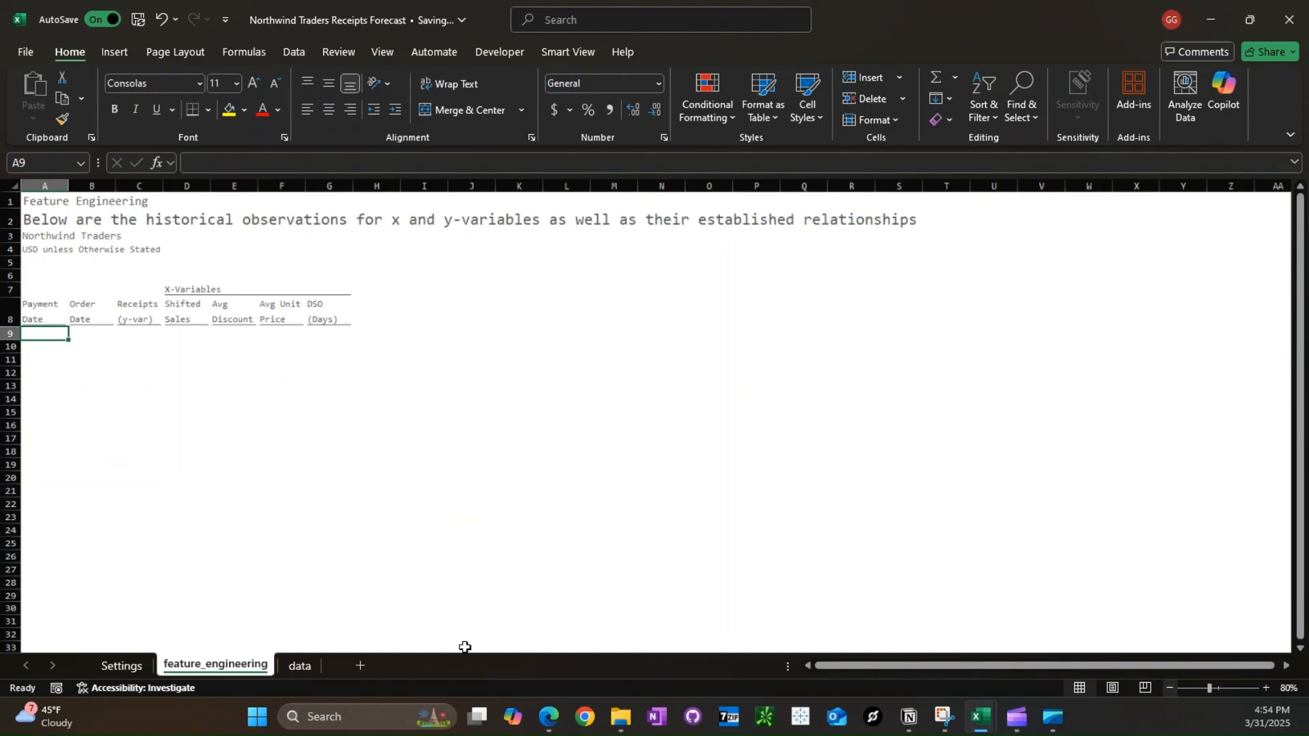
pyautogui.write('=')
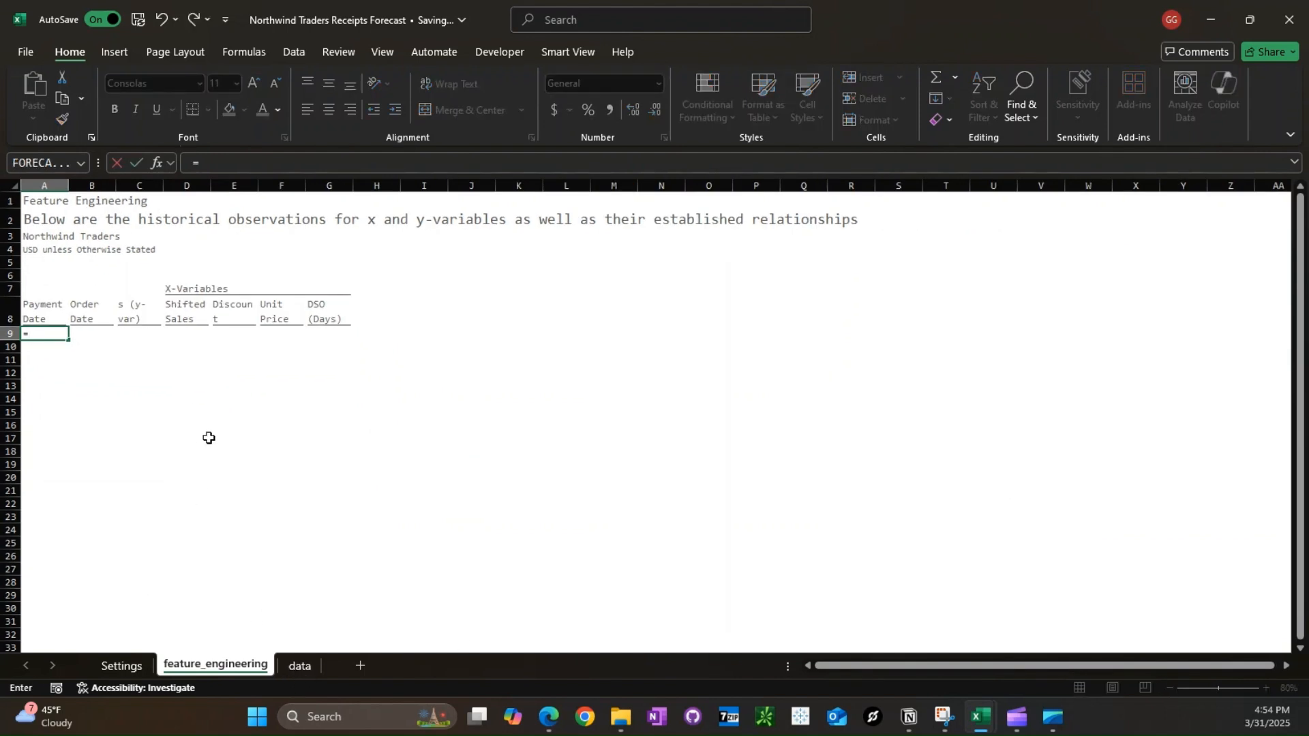
pyautogui.press('Escape')
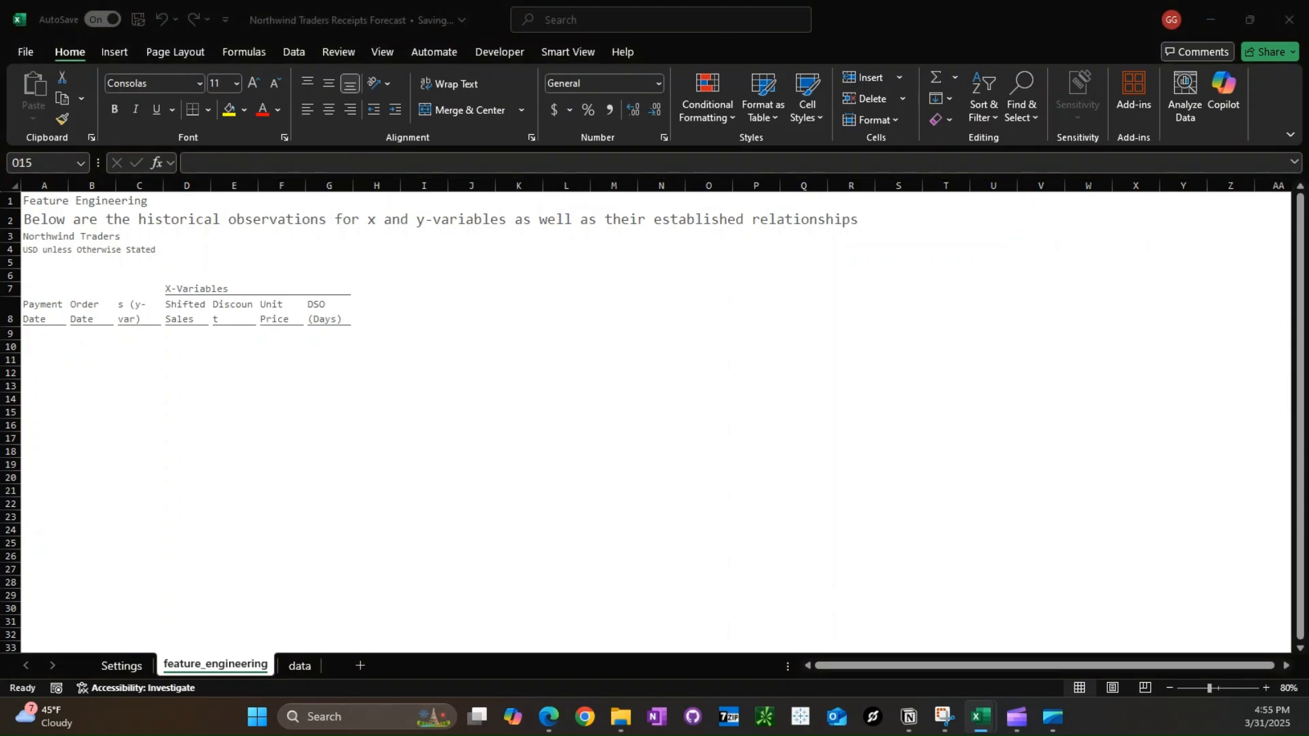
# - Open the orders query behind the data sheet's table in the Power Query Editor
pyautogui.click(299, 666)
pyautogui.click(300, 380)
pyautogui.click(743, 53)
pyautogui.click(34, 96)
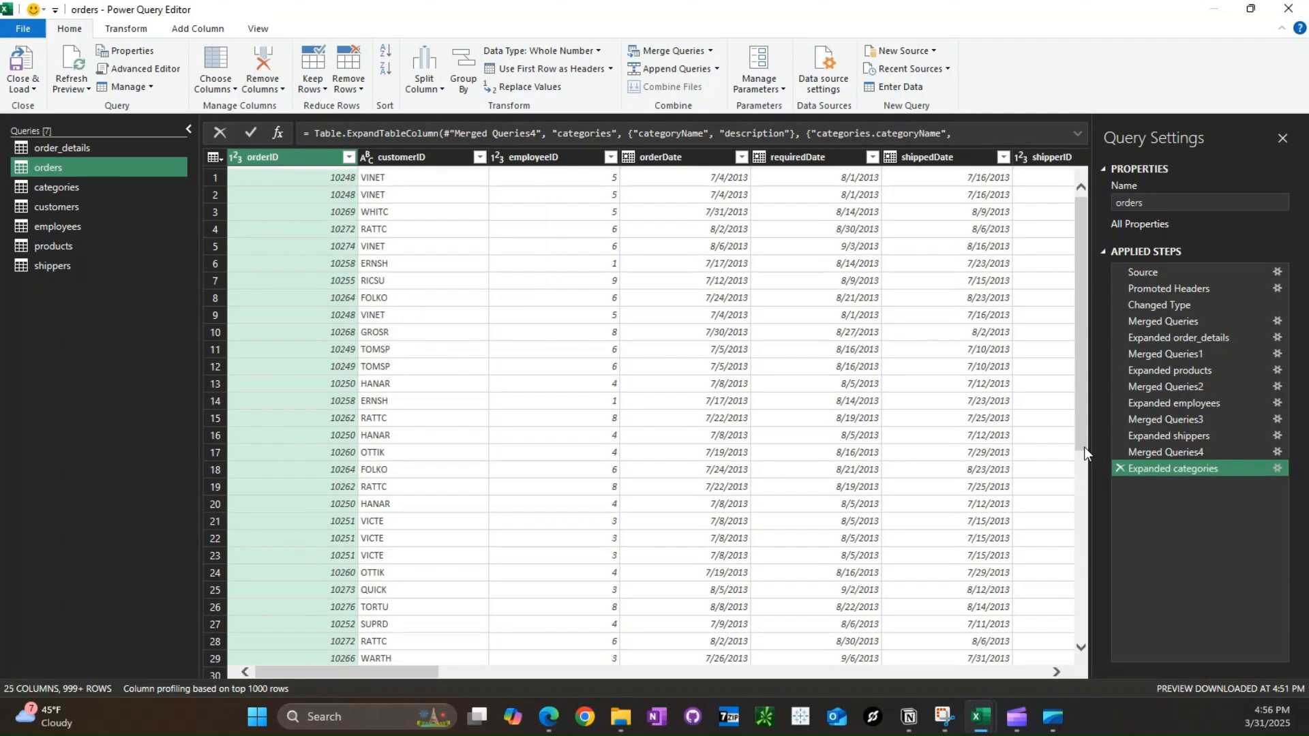
# - Add a Start of Week column to the orders query based on orderDate
pyautogui.click(665, 159)
pyautogui.click(198, 28)
pyautogui.click(649, 80)
pyautogui.moveTo(750, 216)
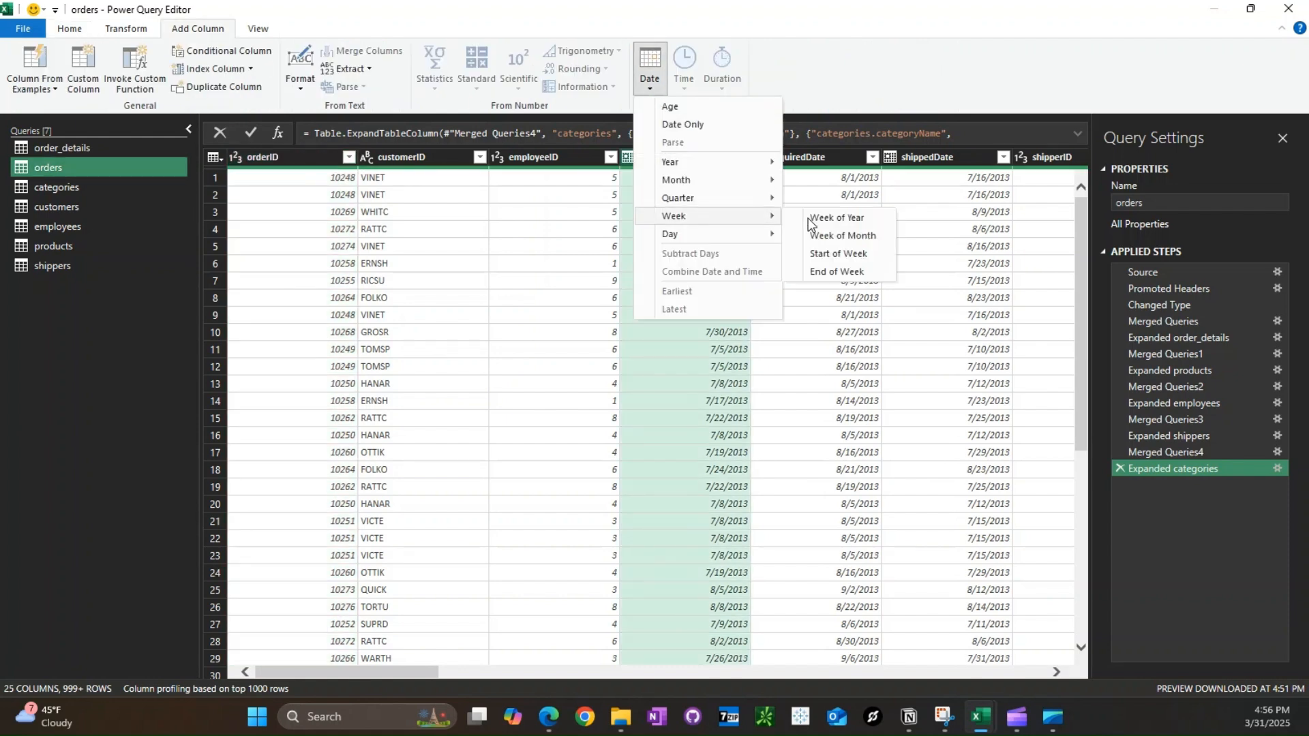
pyautogui.click(837, 254)
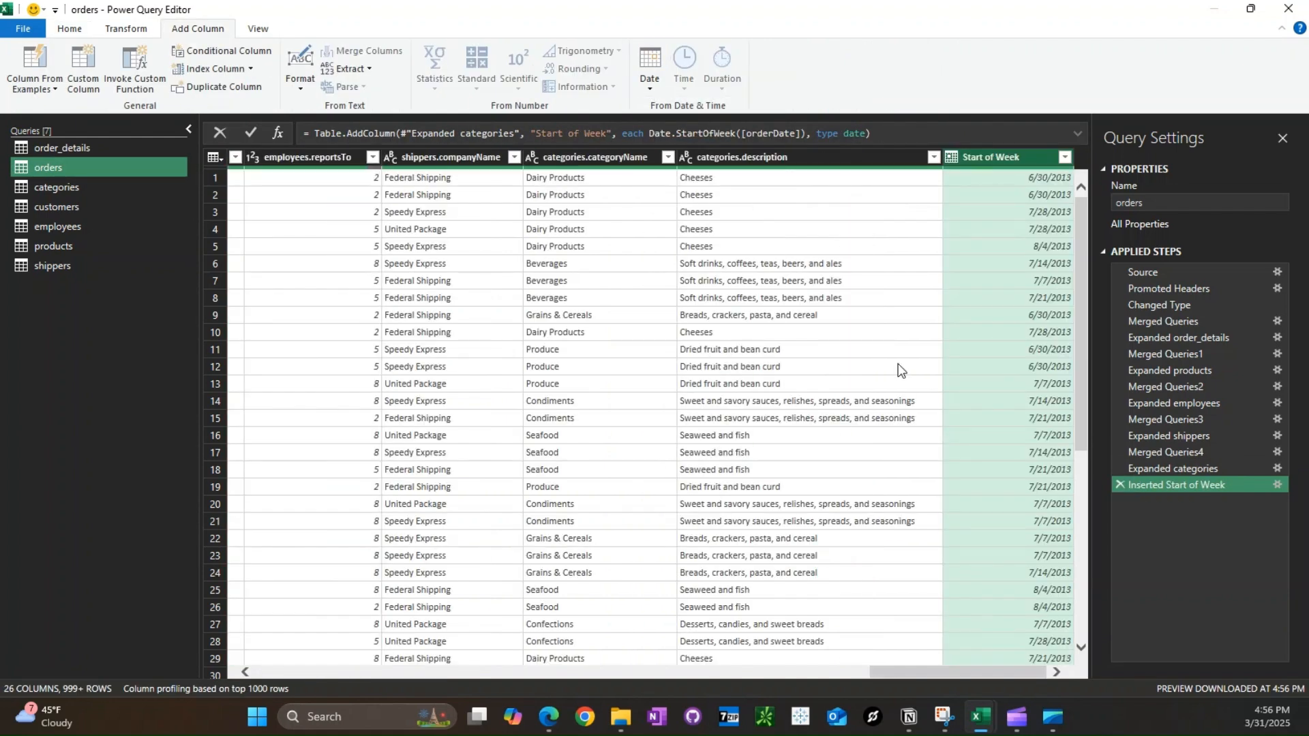
# - View the customers query's data, and close the editor with the query changes loaded to the workbook
pyautogui.click(75, 28)
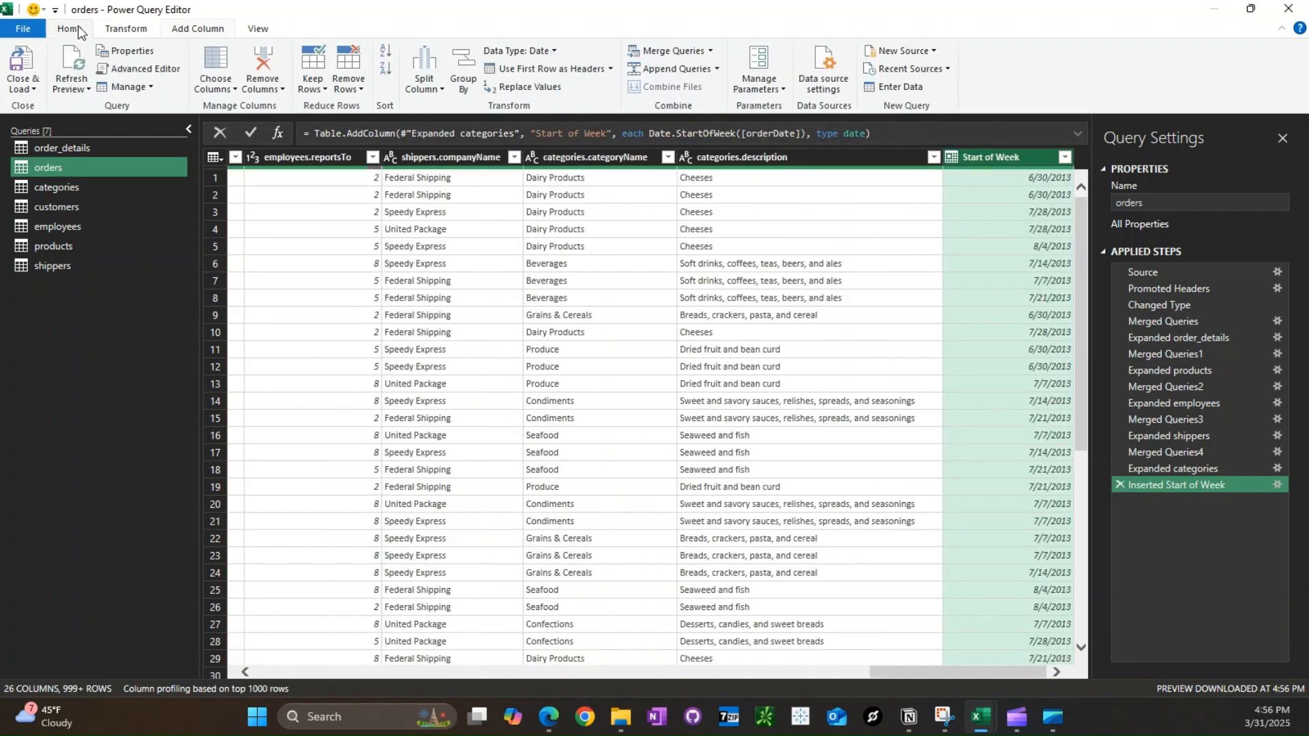
pyautogui.click(56, 207)
pyautogui.click(34, 88)
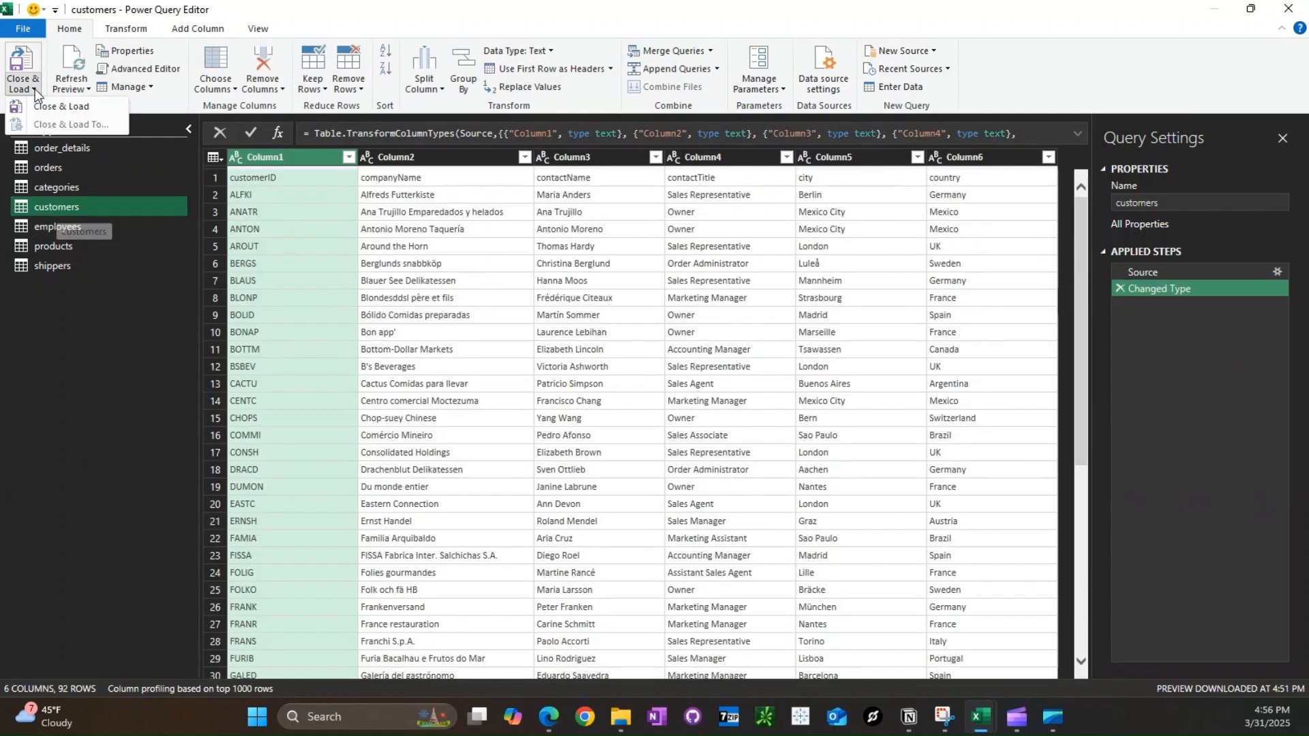
pyautogui.click(40, 107)
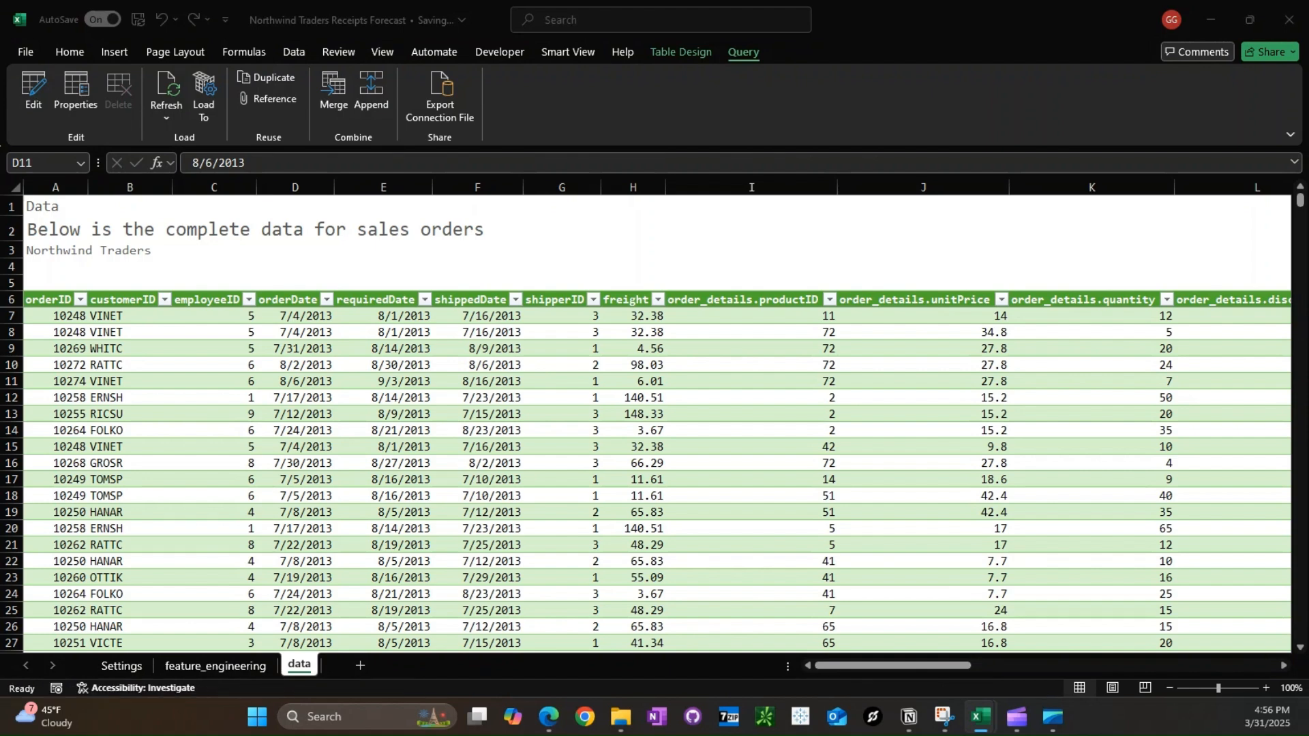
# - Create a new preformatted worksheet named customers after the Settings sheet
pyautogui.click(124, 668)
pyautogui.click(269, 308)
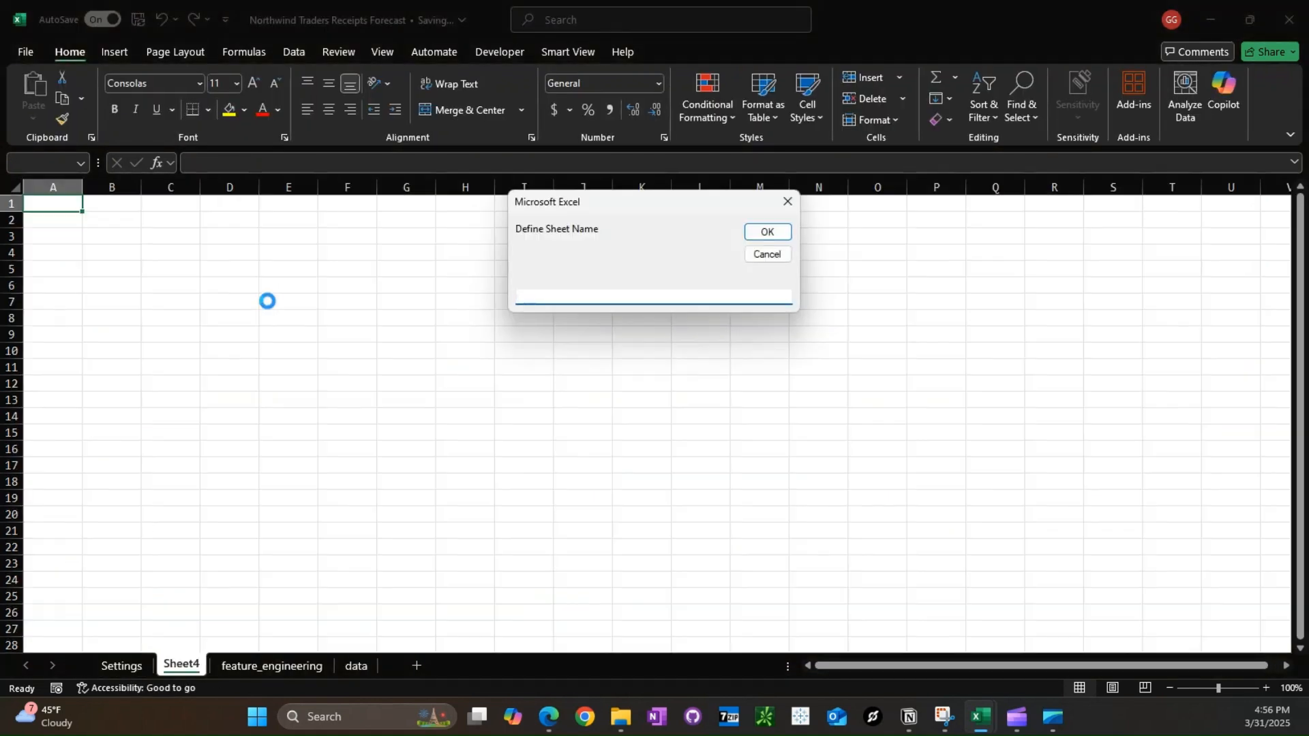
pyautogui.press('Return')
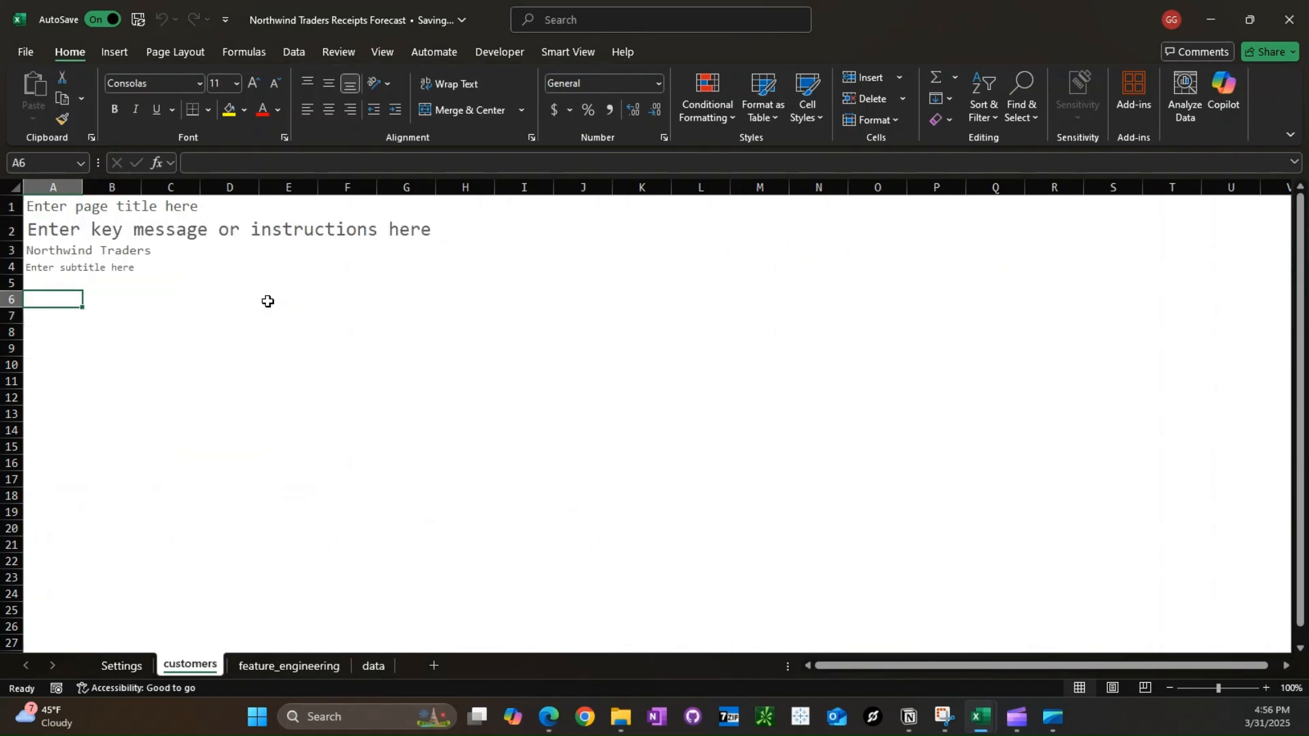
# - Load the customers query as a table into cell A6 of the customers sheet
pyautogui.click(297, 51)
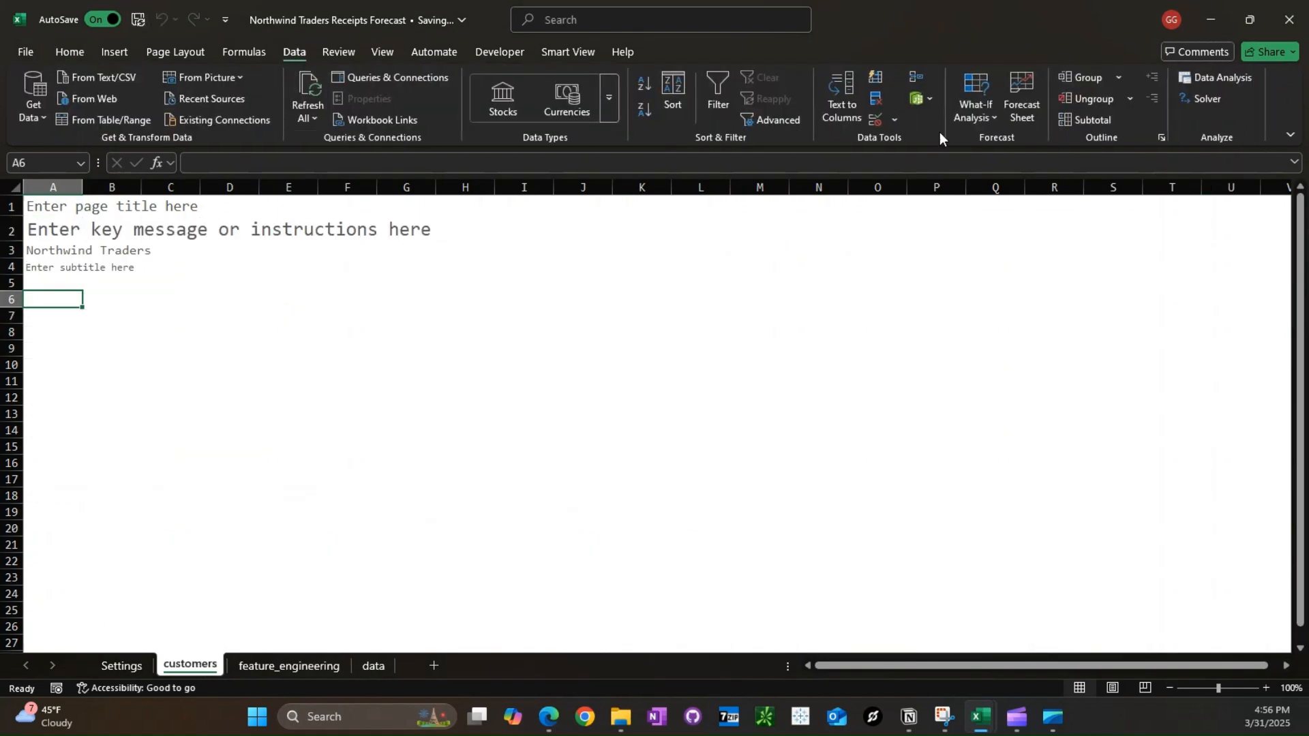
pyautogui.click(349, 75)
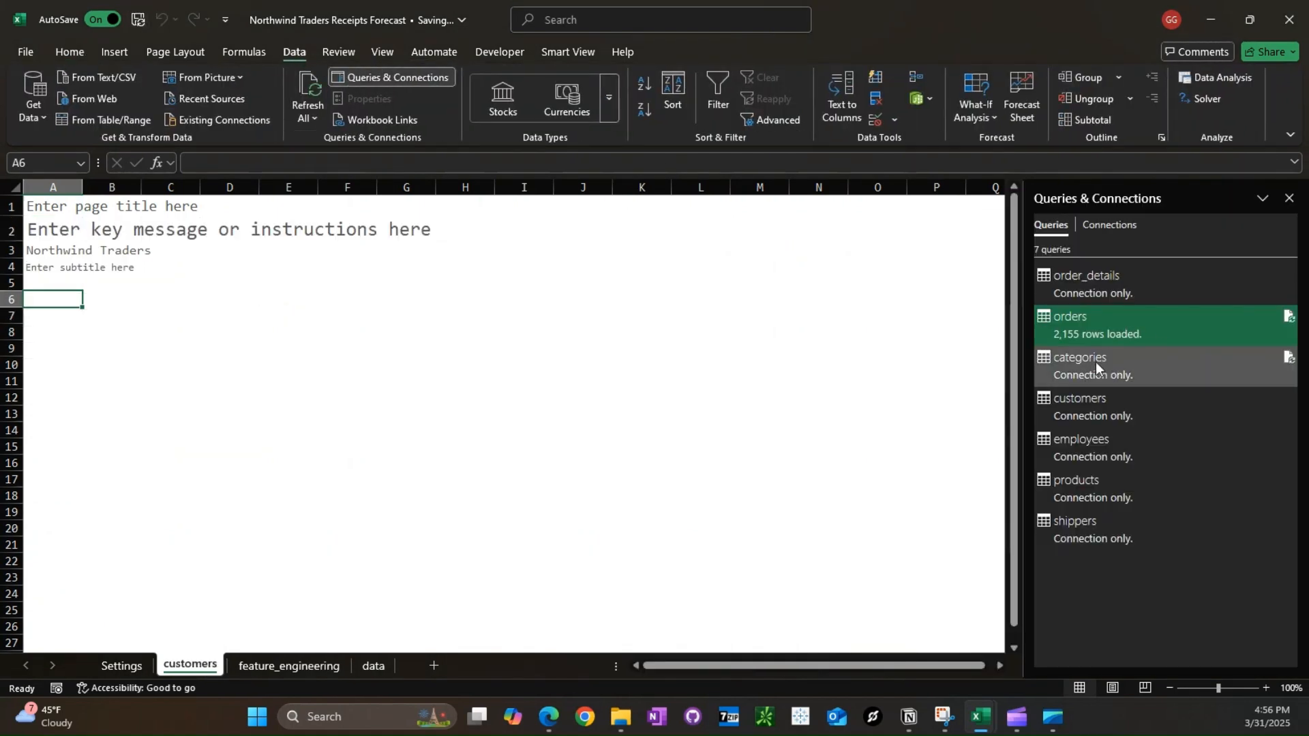
pyautogui.rightClick(1103, 411)
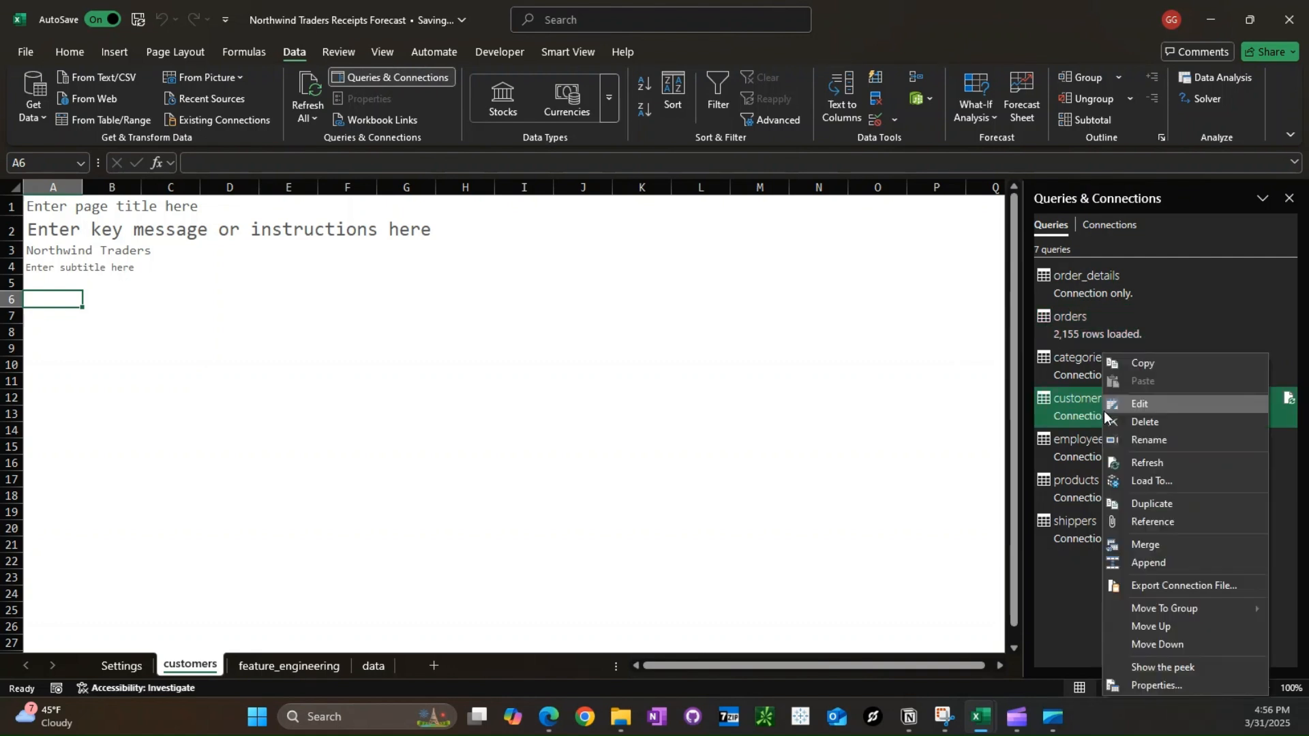
pyautogui.click(1155, 476)
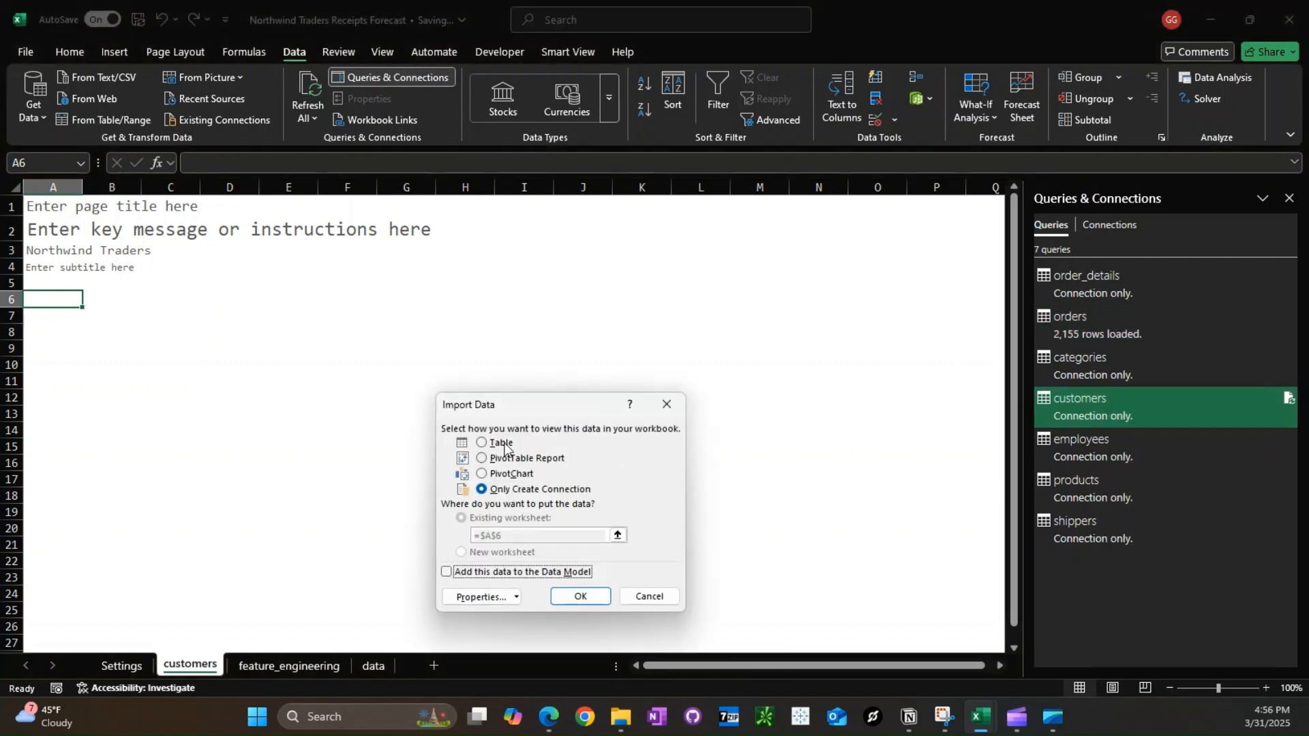
pyautogui.click(505, 443)
pyautogui.click(574, 598)
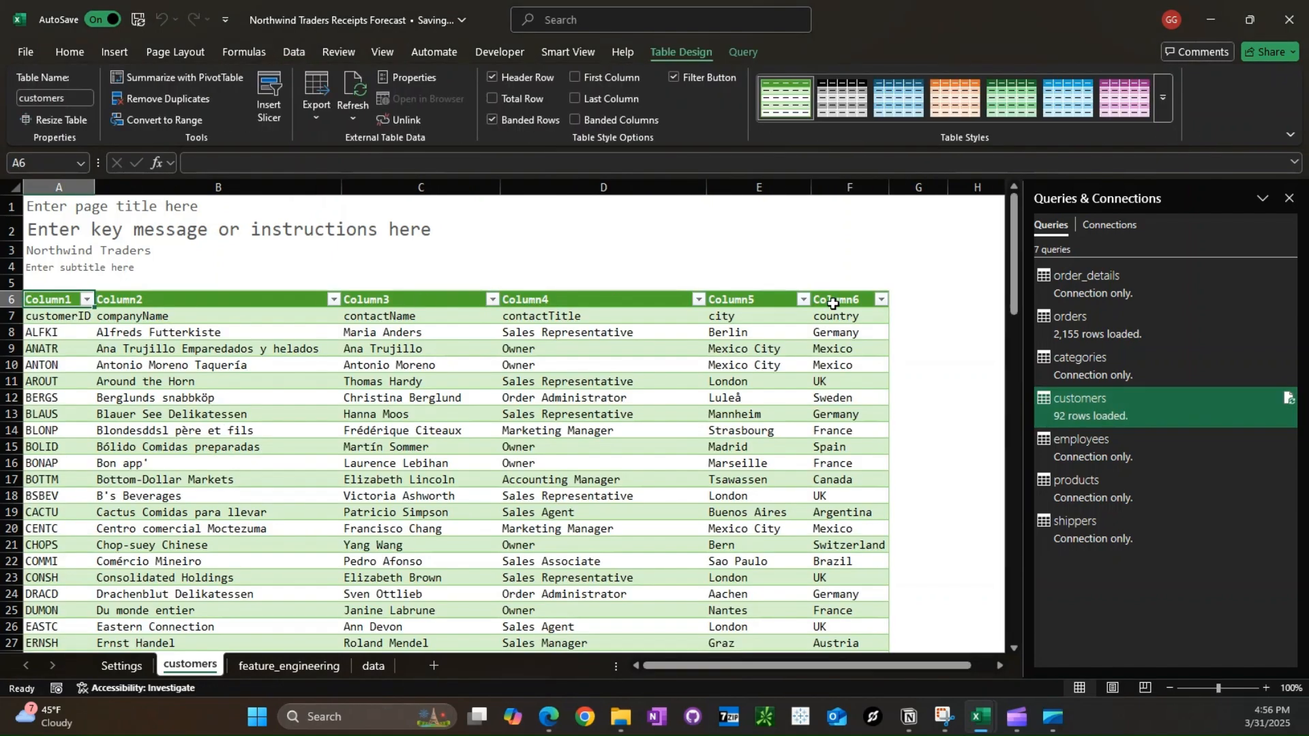
# - Edit the customers query to use its first row as headers, and go back to the orders query
pyautogui.rightClick(1144, 420)
pyautogui.click(1189, 406)
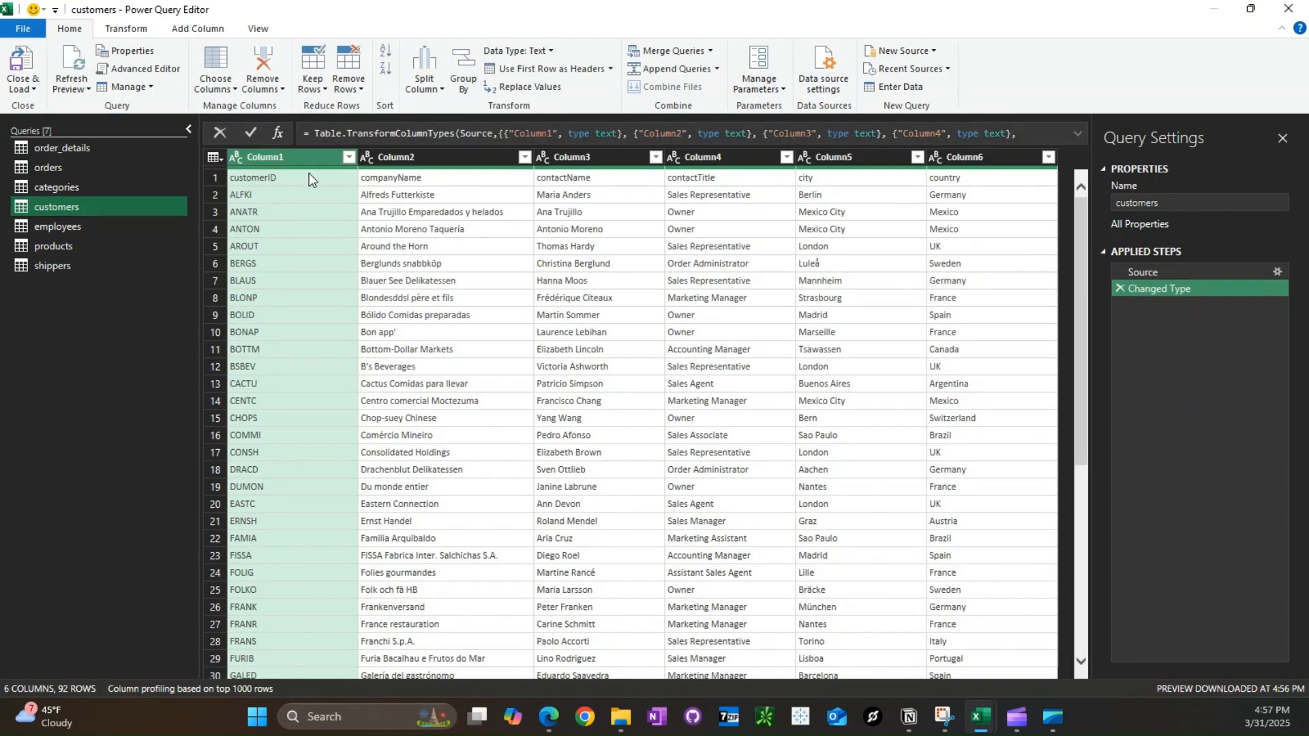
pyautogui.click(552, 68)
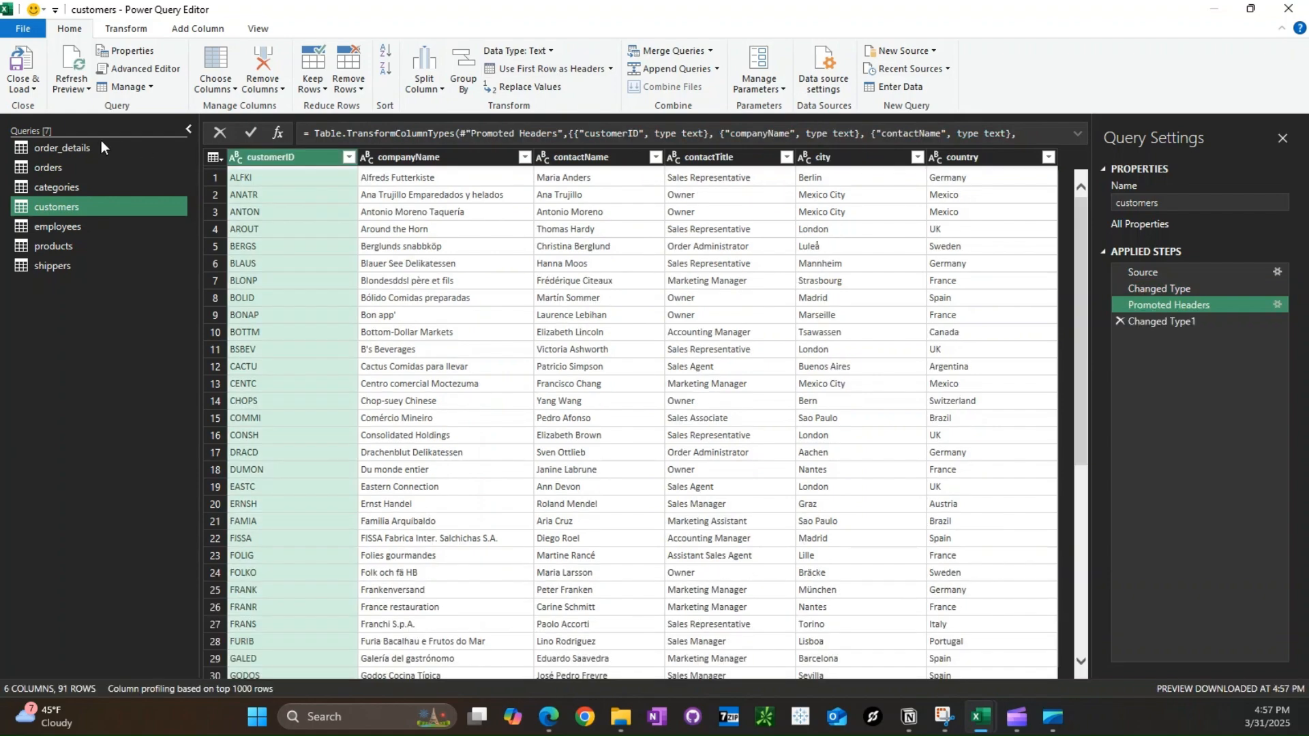
pyautogui.click(49, 167)
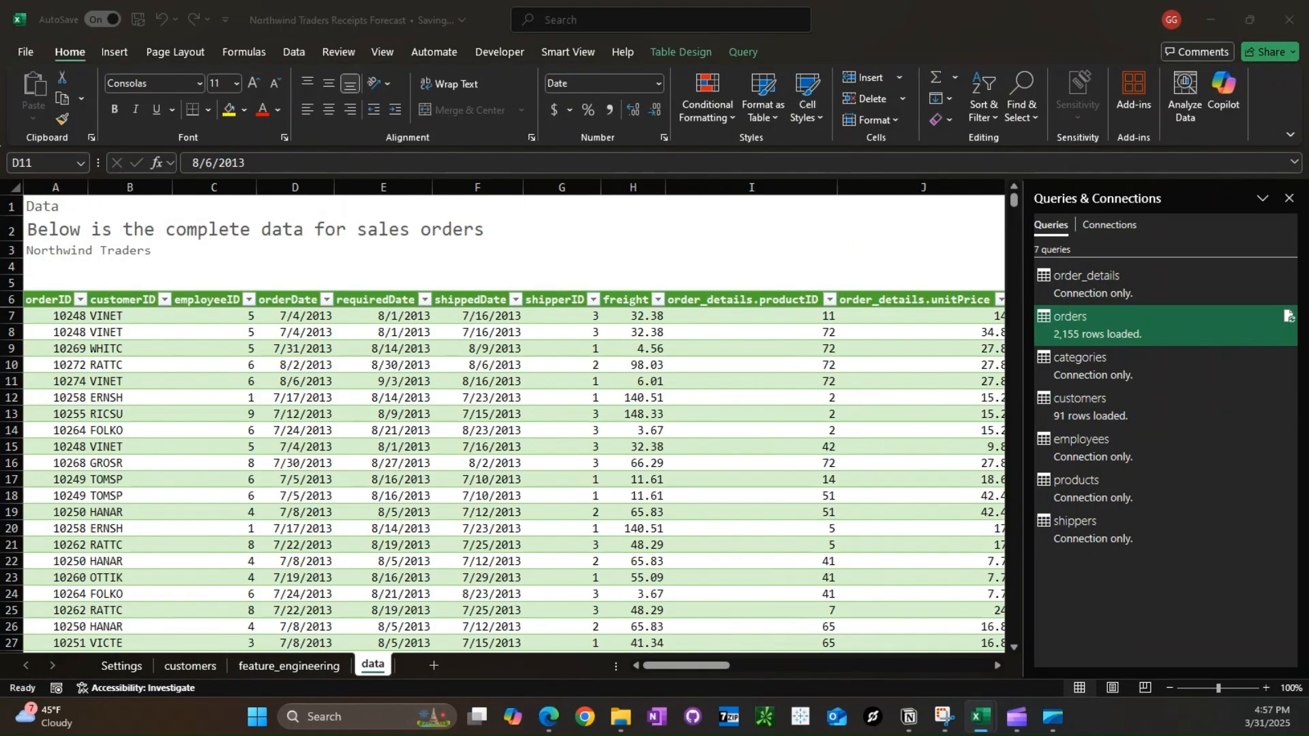
# - Add a paymentDate column after Start of Week in the data sheet's orders table, with the header in AA6
pyautogui.click(929, 369)
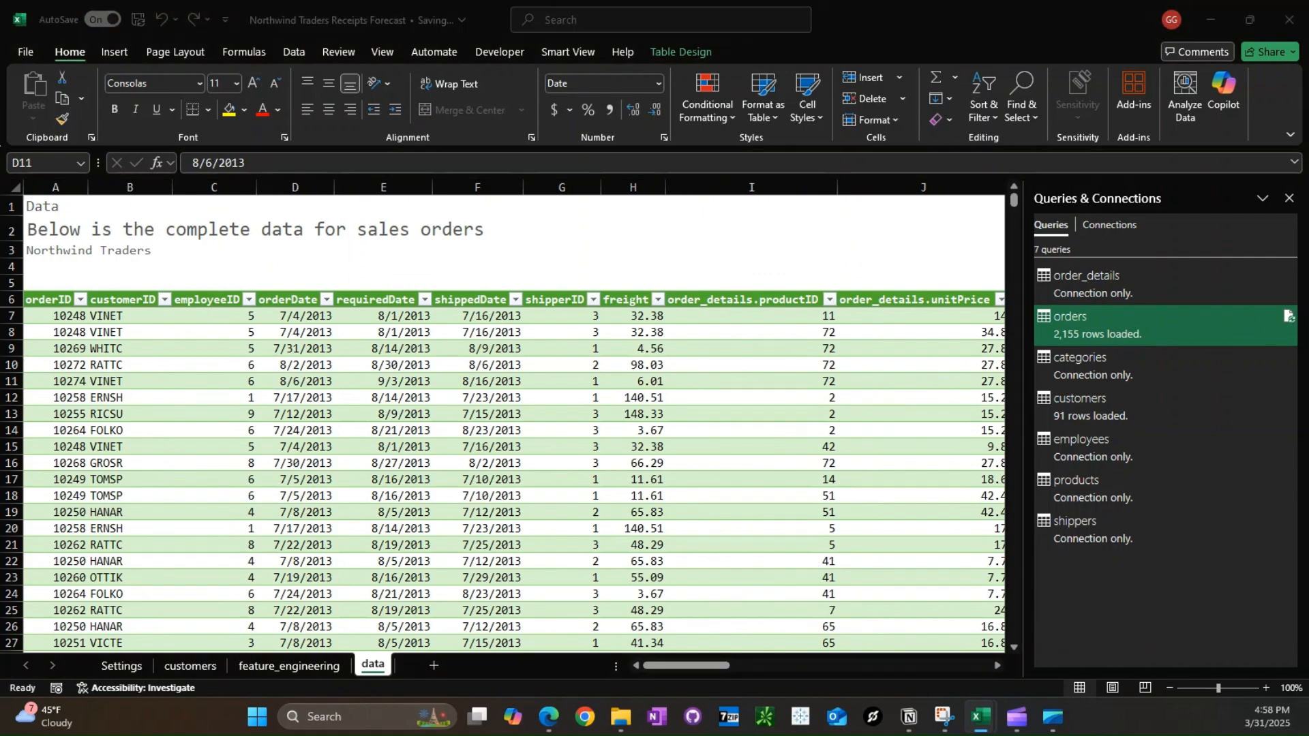
pyautogui.moveTo(684, 667); pyautogui.dragTo(916, 667)
pyautogui.click(743, 381)
pyautogui.hotkey('ctrl', 'Up')
pyautogui.hotkey('ctrl', 'Right')
pyautogui.press('Right')
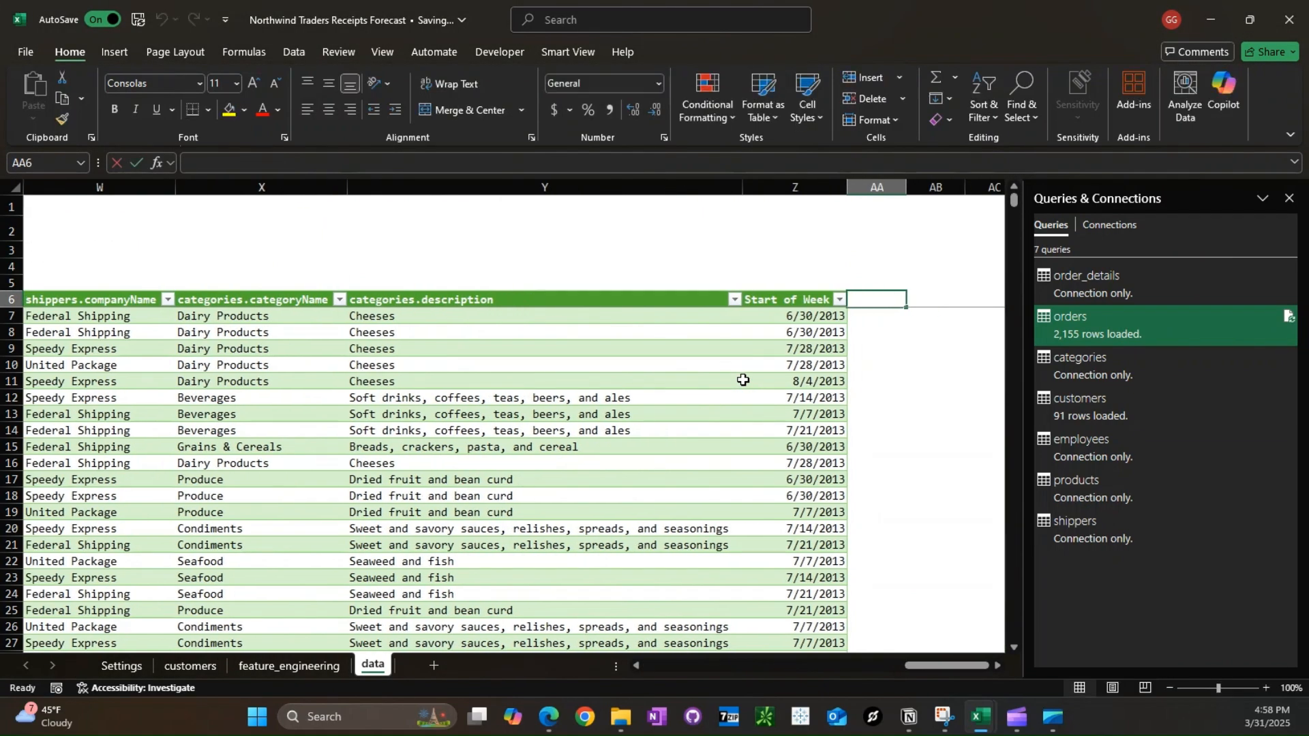
pyautogui.write('paymentDate')
pyautogui.press('Return')
# - Begin an XLOOKUP formula in AA7 of the paymentDate column, using the row's customerID as the lookup value
pyautogui.write('=XLOOKUP(')
pyautogui.press('Left')
pyautogui.press('Left')
pyautogui.press('Left')
pyautogui.press('Left')
pyautogui.press('Left')
pyautogui.press('Left')
pyautogui.press('Left')
pyautogui.press('Left')
pyautogui.press('Left')
pyautogui.press('Left')
pyautogui.press('Left')
pyautogui.press('Left')
pyautogui.press('Left')
pyautogui.press('Left')
pyautogui.press('Left')
pyautogui.press('Left')
pyautogui.press('Left')
pyautogui.press('Left')
pyautogui.press('Left')
pyautogui.press('Left')
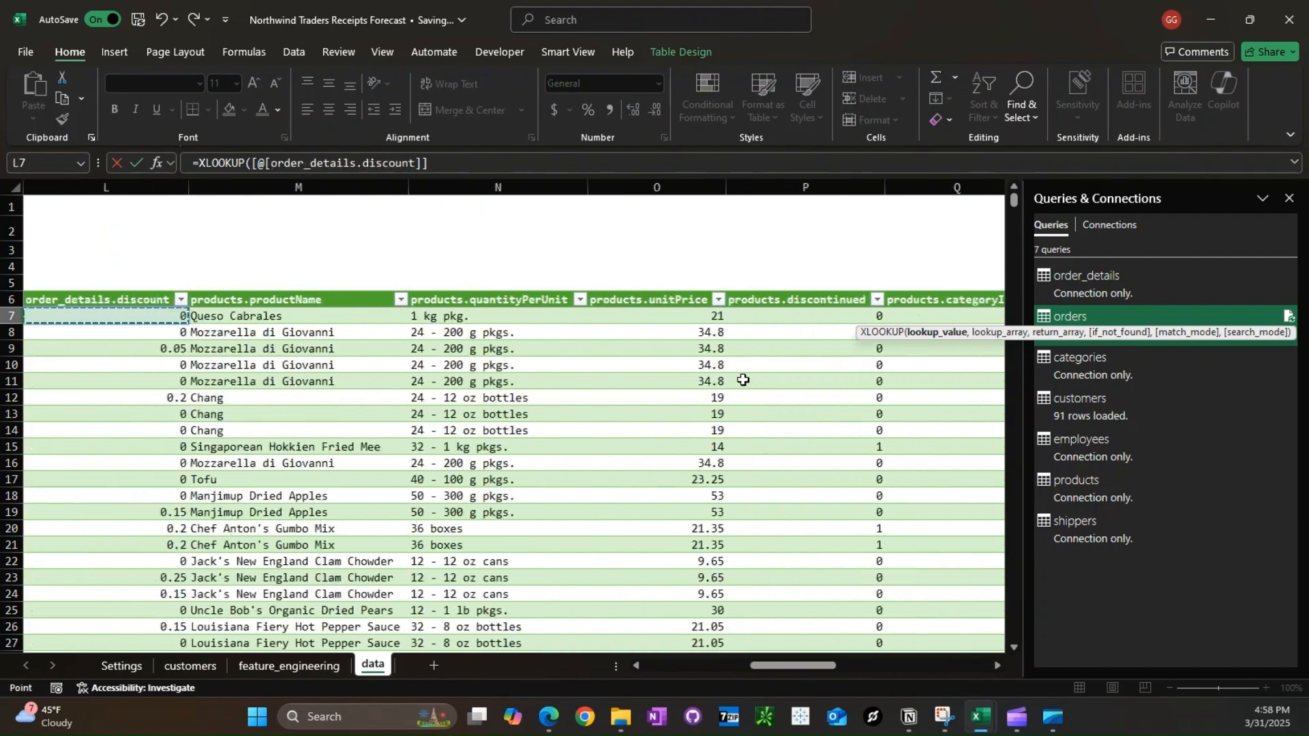
pyautogui.press('Right')
pyautogui.write(',')
# - Complete the XLOOKUP with customers[customerID] as the lookup array and customers[Terms] as the return array
pyautogui.hotkey('ctrl', 'pageup')
pyautogui.hotkey('ctrl', 'pageup')
pyautogui.click(67, 380)
pyautogui.hotkey('ctrl', 'space')
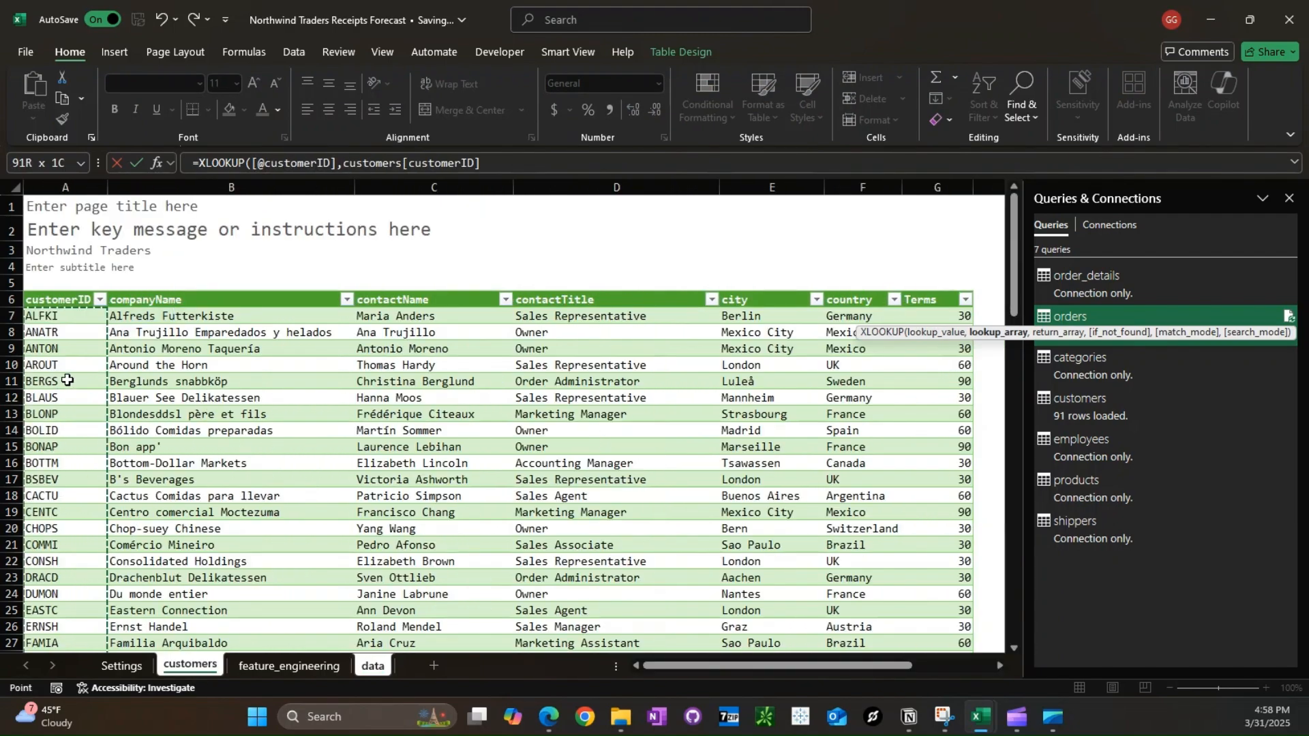
pyautogui.write(',')
pyautogui.click(966, 400)
pyautogui.hotkey('ctrl', 'space')
pyautogui.write(')')
pyautogui.hotkey('ctrl', 'Return')
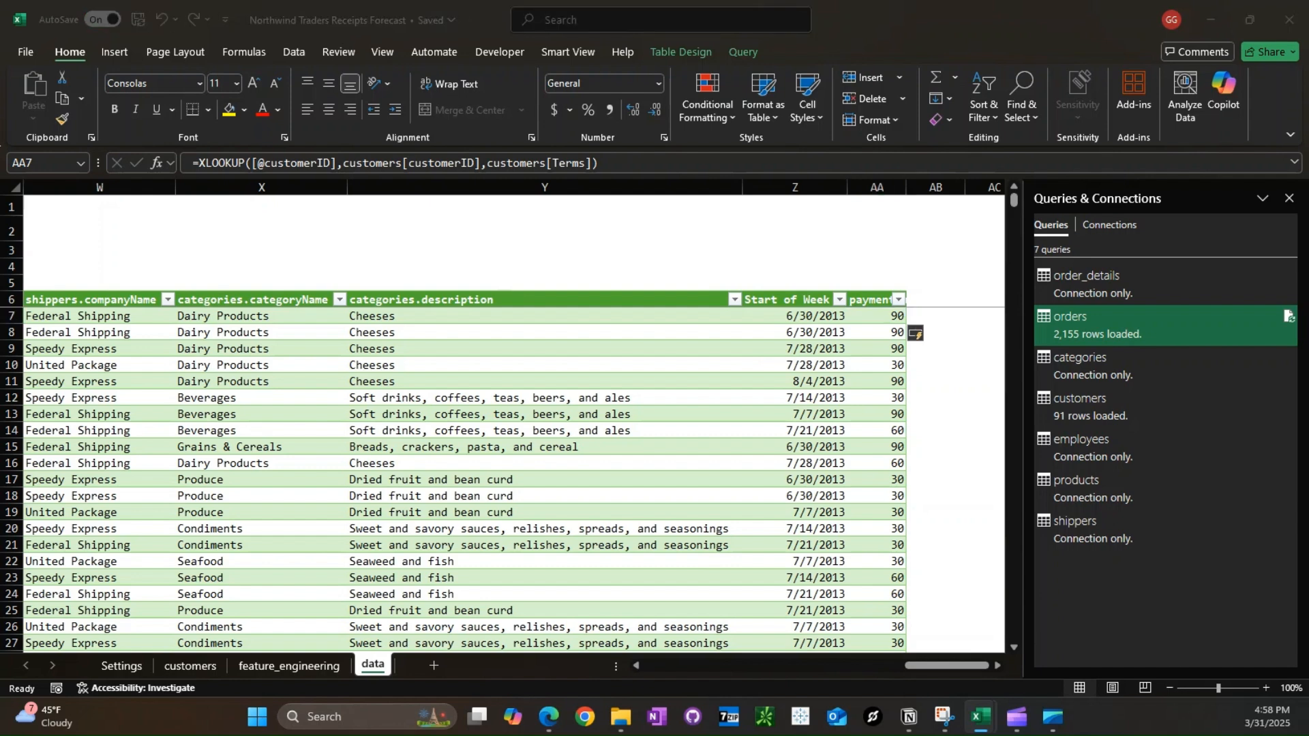
pyautogui.press('F2')
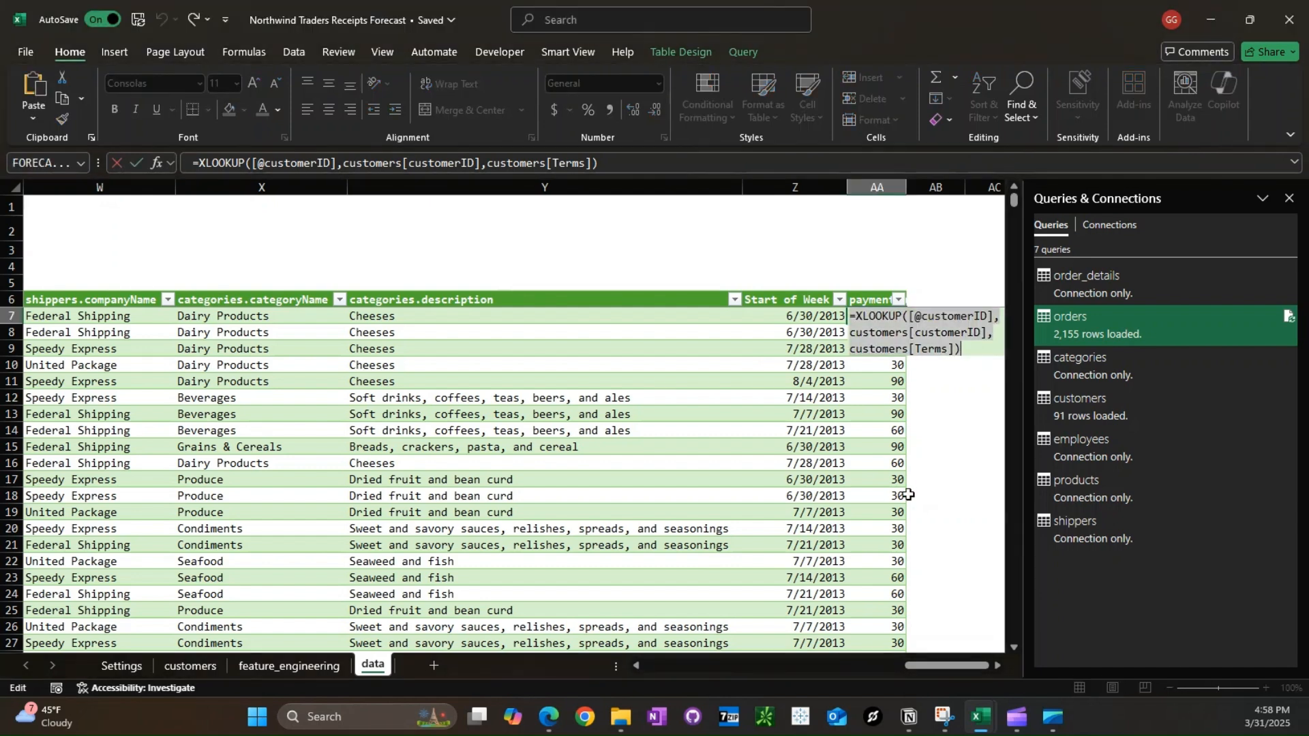
pyautogui.hotkey('ctrl', 'v')
pyautogui.press('Return')
pyautogui.press('Return')
pyautogui.hotkey('ctrl', 'z')
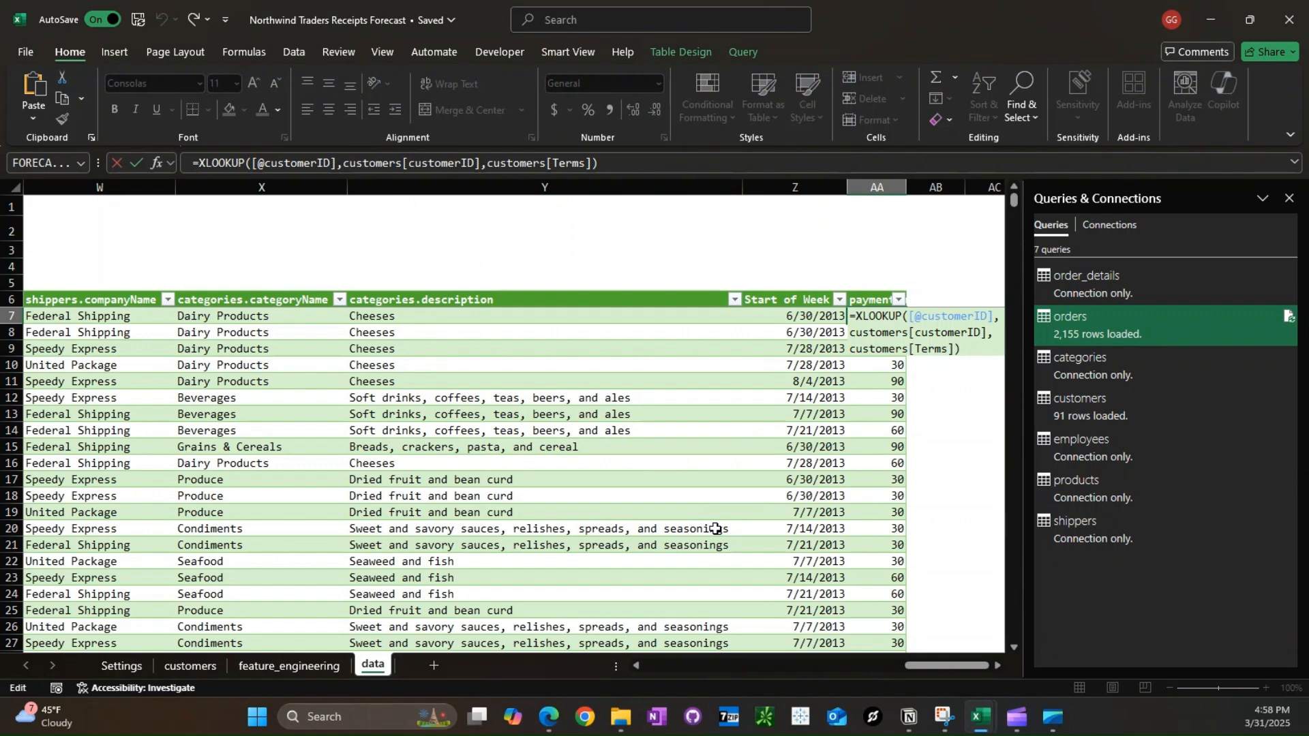
pyautogui.press('Home')
pyautogui.press('Right')
pyautogui.write('IF(')
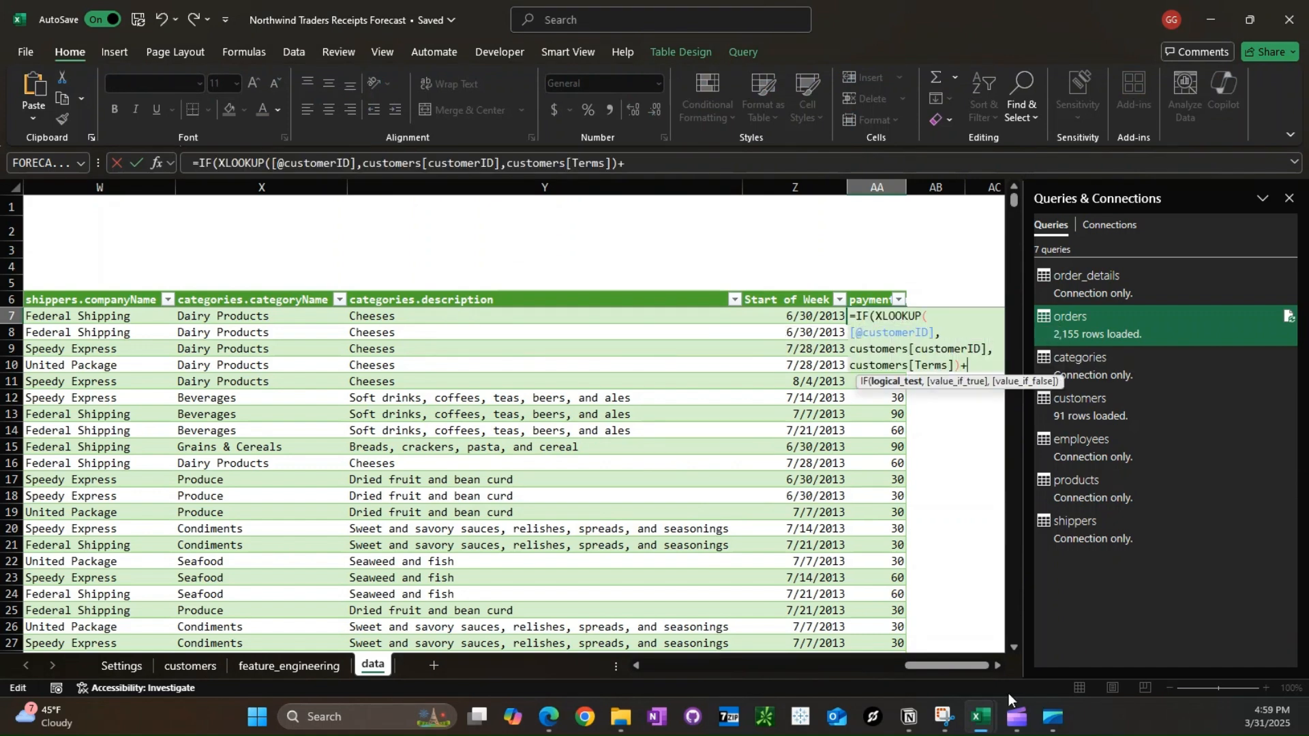
pyautogui.press('End')
pyautogui.write('+')
pyautogui.click(295, 318)
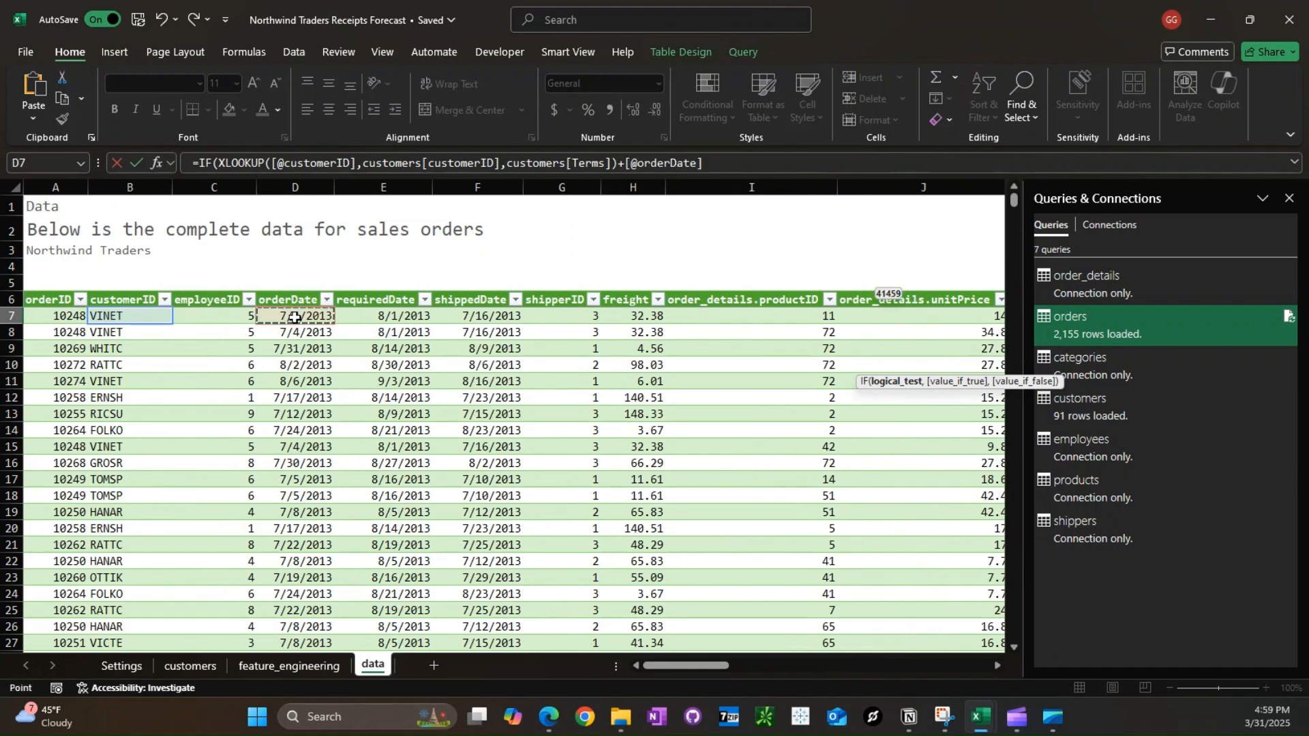
pyautogui.write('>MAX(')
pyautogui.click(280, 372)
pyautogui.hotkey('ctrl', 'space')
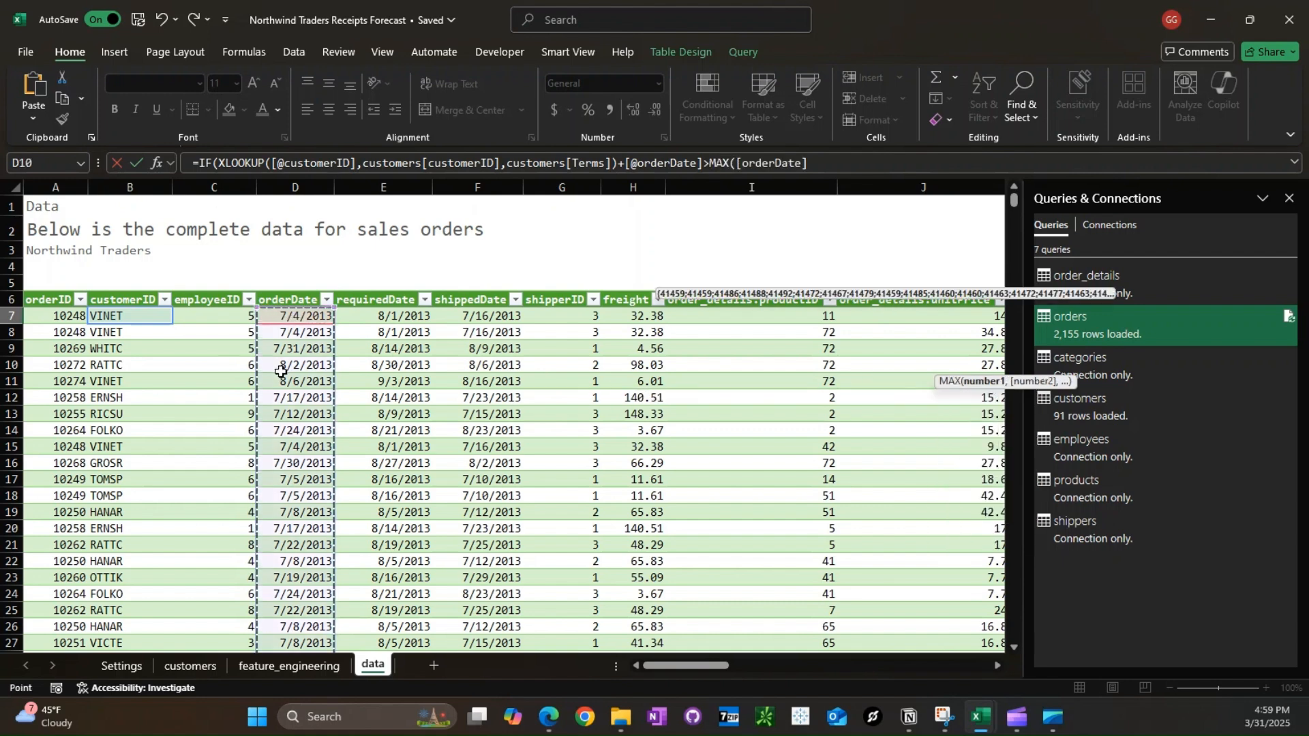
pyautogui.write(',"",')
pyautogui.write('XLOOKUP([@customerID],customers[customerID],customers[Terms])')
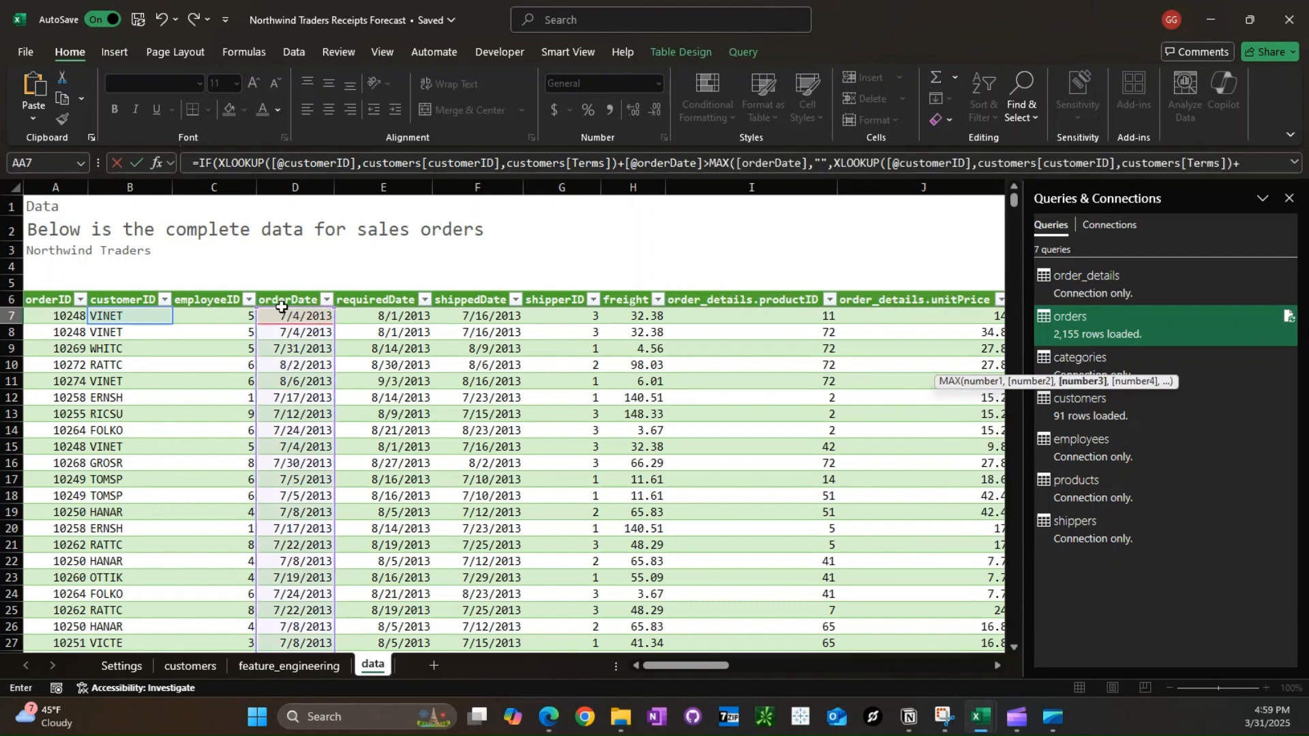
pyautogui.click(295, 315)
pyautogui.write(')')
pyautogui.press('Return')
pyautogui.press('Return')
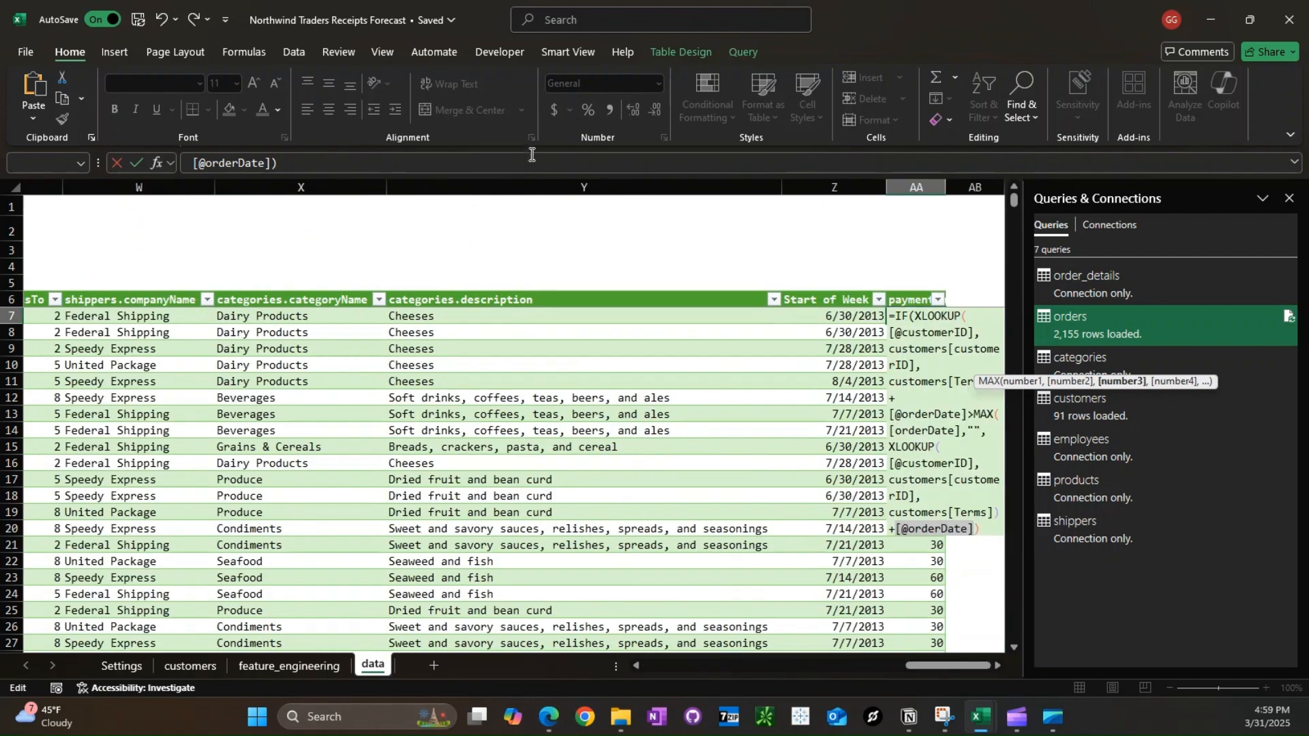
pyautogui.hotkey('ctrl', 'shift', 'u')
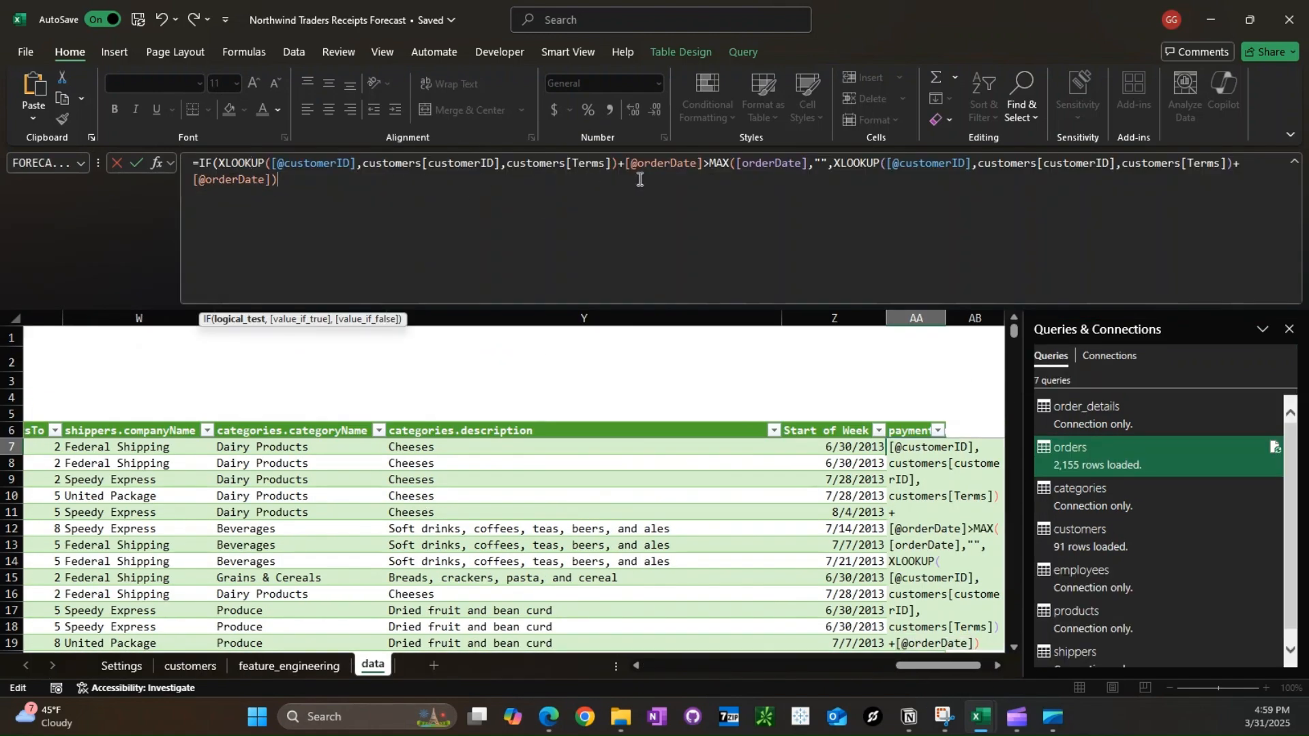
pyautogui.write(')')
pyautogui.press('Return')
# - Copy the Start of Week column's formatting only onto the paymentDate column
pyautogui.press('Left')
pyautogui.hotkey('ctrl', 'shift', 'Down')
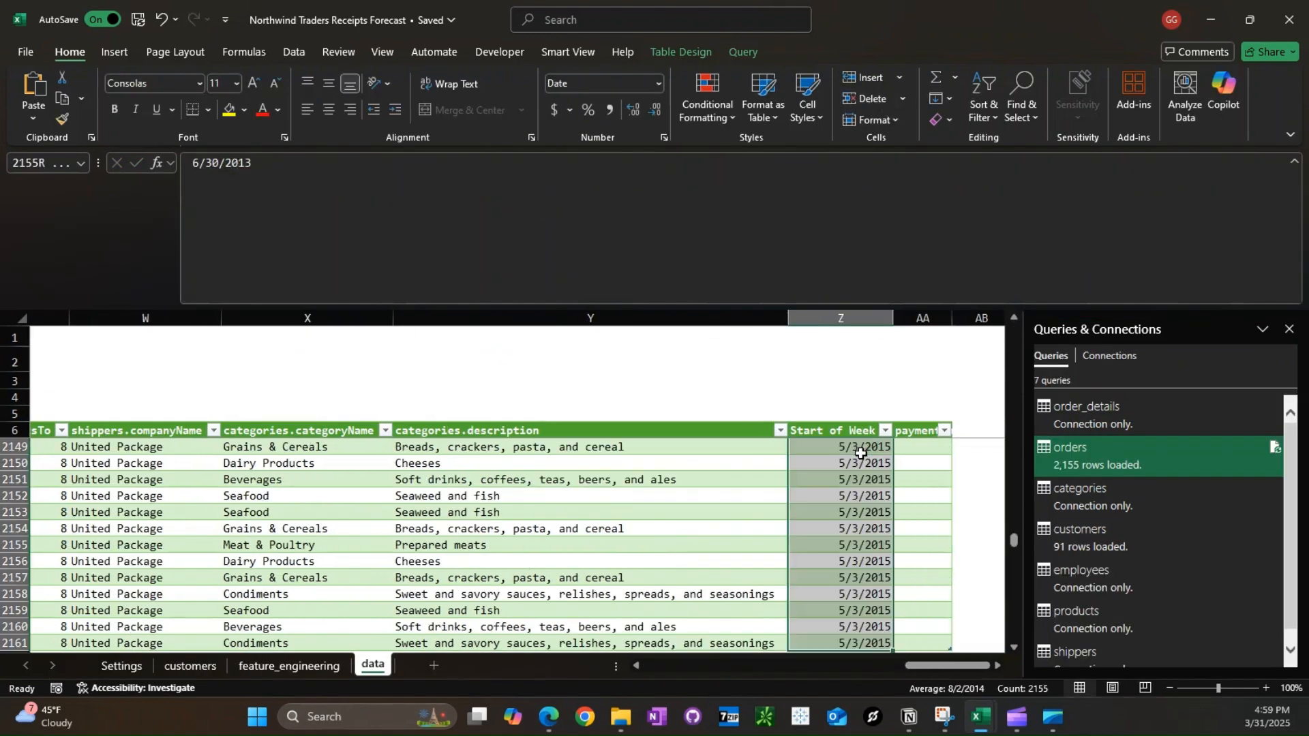
pyautogui.hotkey('ctrl', 'c')
pyautogui.press('Right')
pyautogui.hotkey('ctrl', 'shift', 'Down')
pyautogui.hotkey('ctrl', 'alt', 'v')
pyautogui.press('t')
pyautogui.press('Return')
pyautogui.hotkey('ctrl', 'Down')
pyautogui.hotkey('ctrl', 'Up')
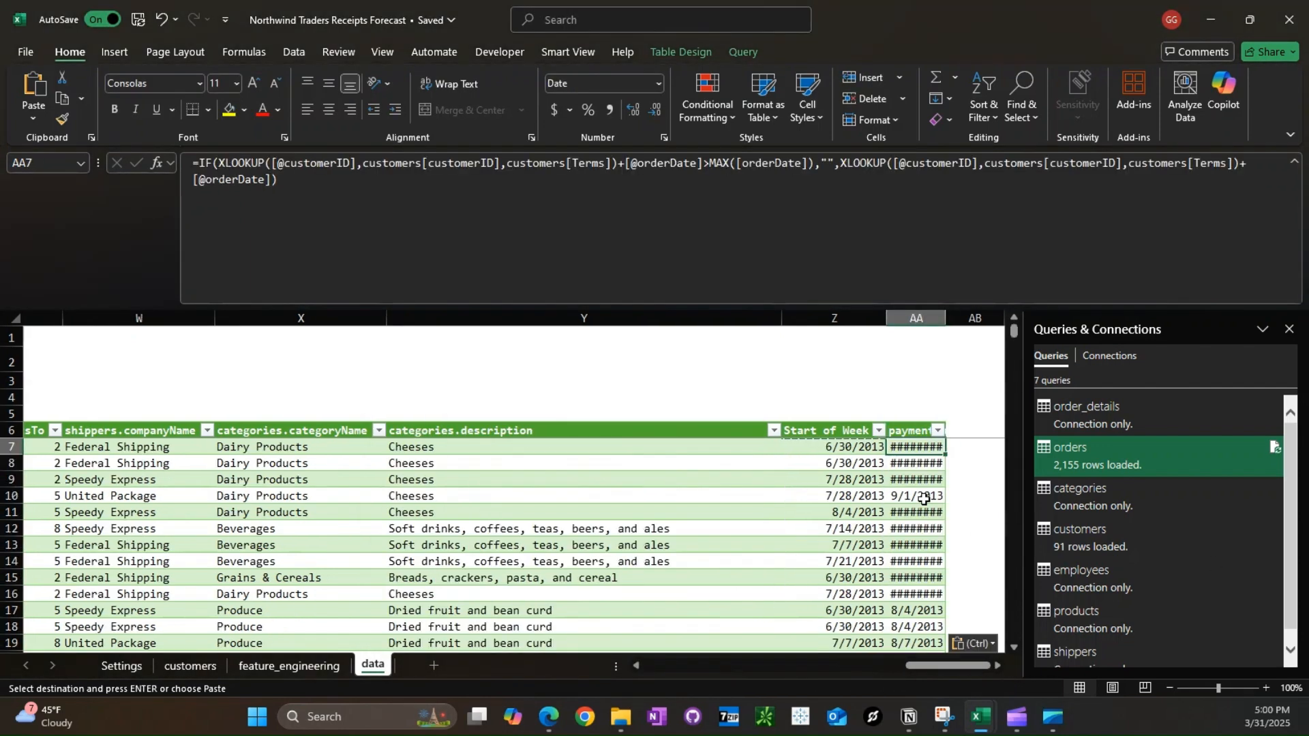
pyautogui.press('Escape')
# - Close the Queries & Connections pane and widen the paymentDate column to fit its dates
pyautogui.click(1289, 330)
pyautogui.keyDown('ctrl'); pyautogui.scroll(-2, 820, 313); pyautogui.keyUp('ctrl')
pyautogui.click(996, 575)
pyautogui.click(807, 407)
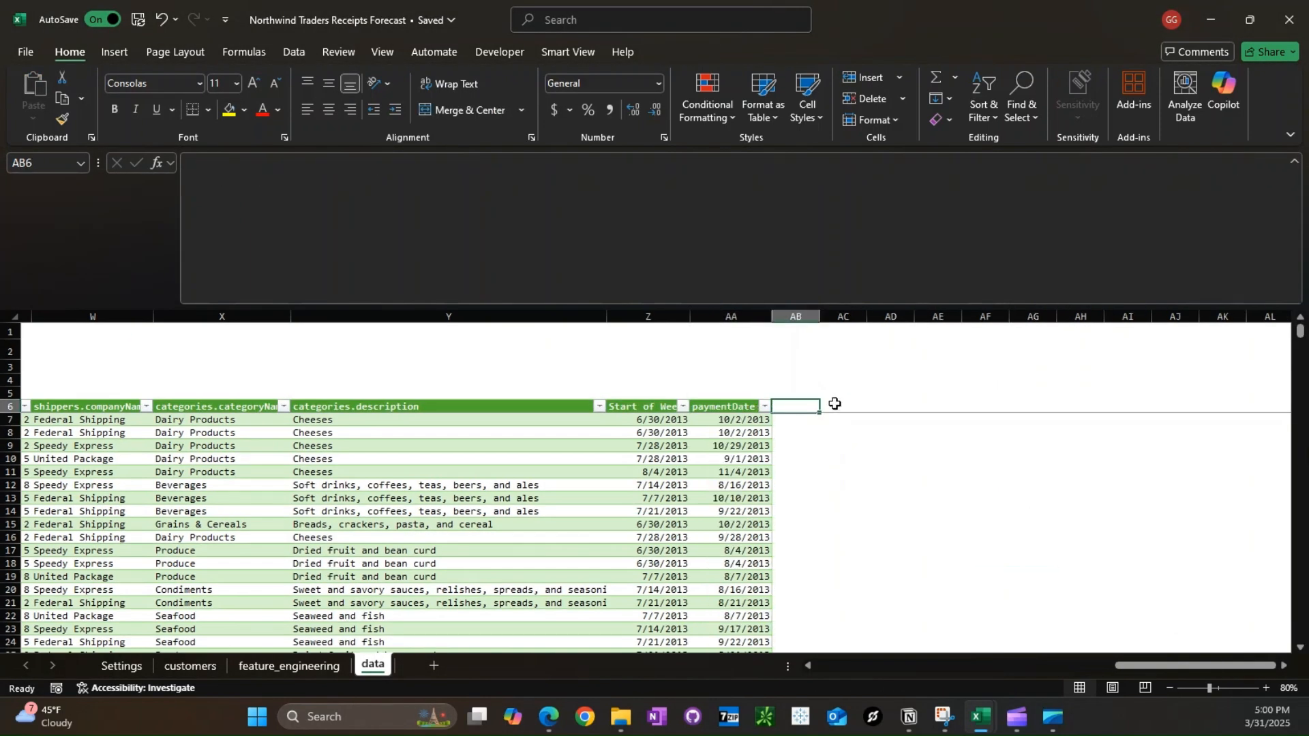
pyautogui.write('paymentWeek')
pyautogui.press('Return')
pyautogui.write('=IFERROR(')
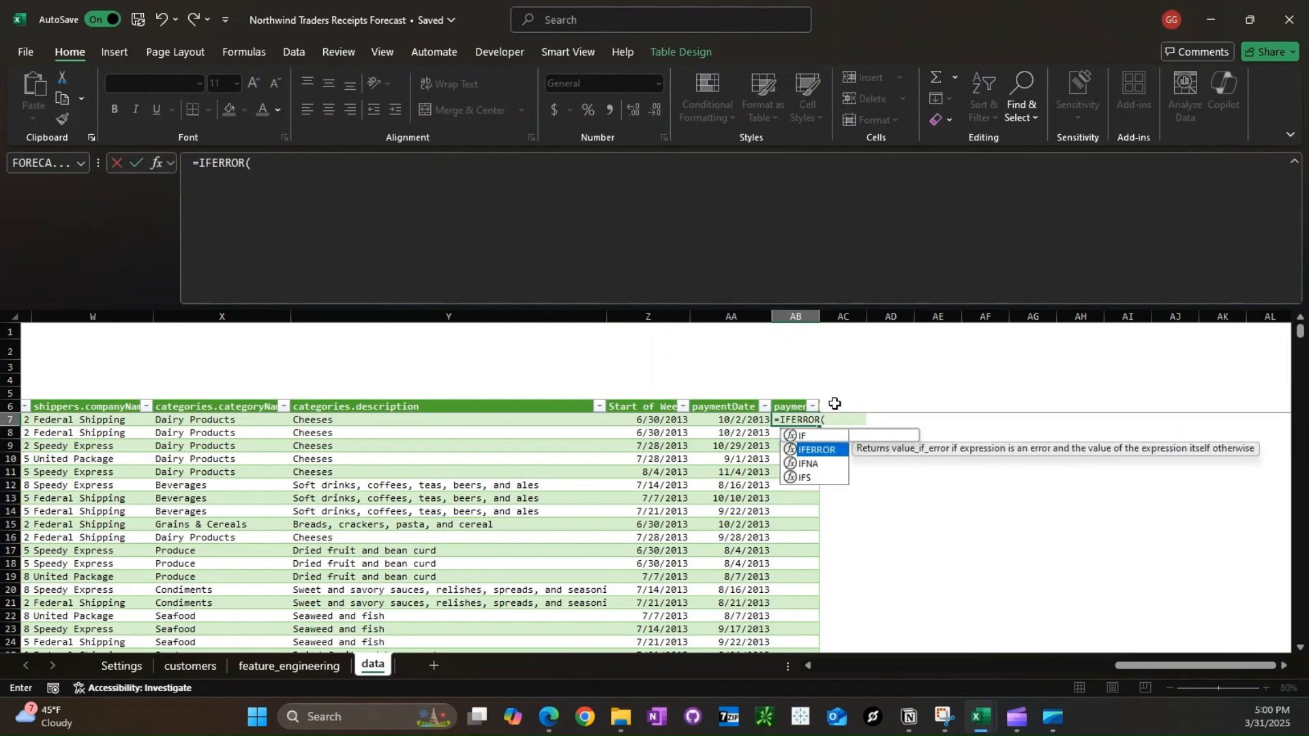
pyautogui.press('Left')
pyautogui.write('-(week')
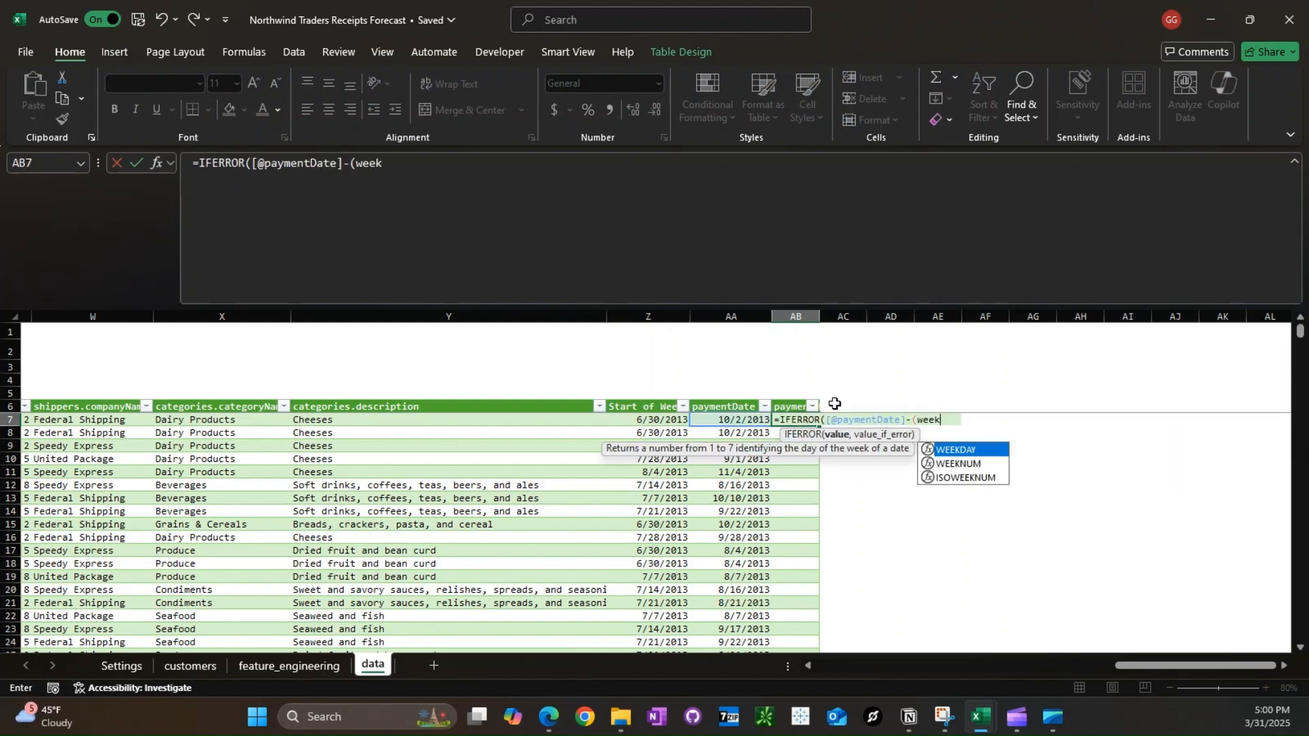
pyautogui.press('Tab')
pyautogui.press('Left')
pyautogui.write(',1)-1)')
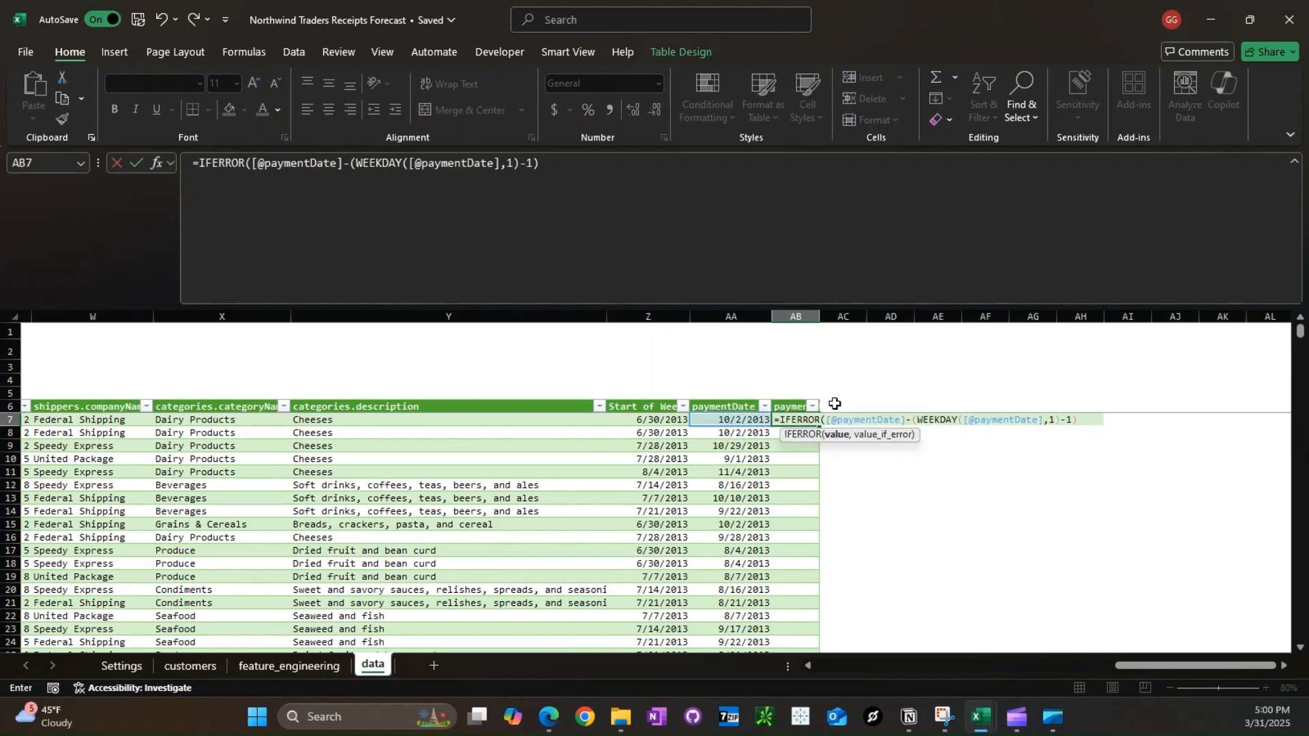
pyautogui.write(',"")')
pyautogui.press('Return')
# - Autofit the paymentWeek column's width to its contents
pyautogui.press('Left')
pyautogui.hotkey('ctrl', 'space')
pyautogui.press('Right')
pyautogui.hotkey('ctrl', 'space')
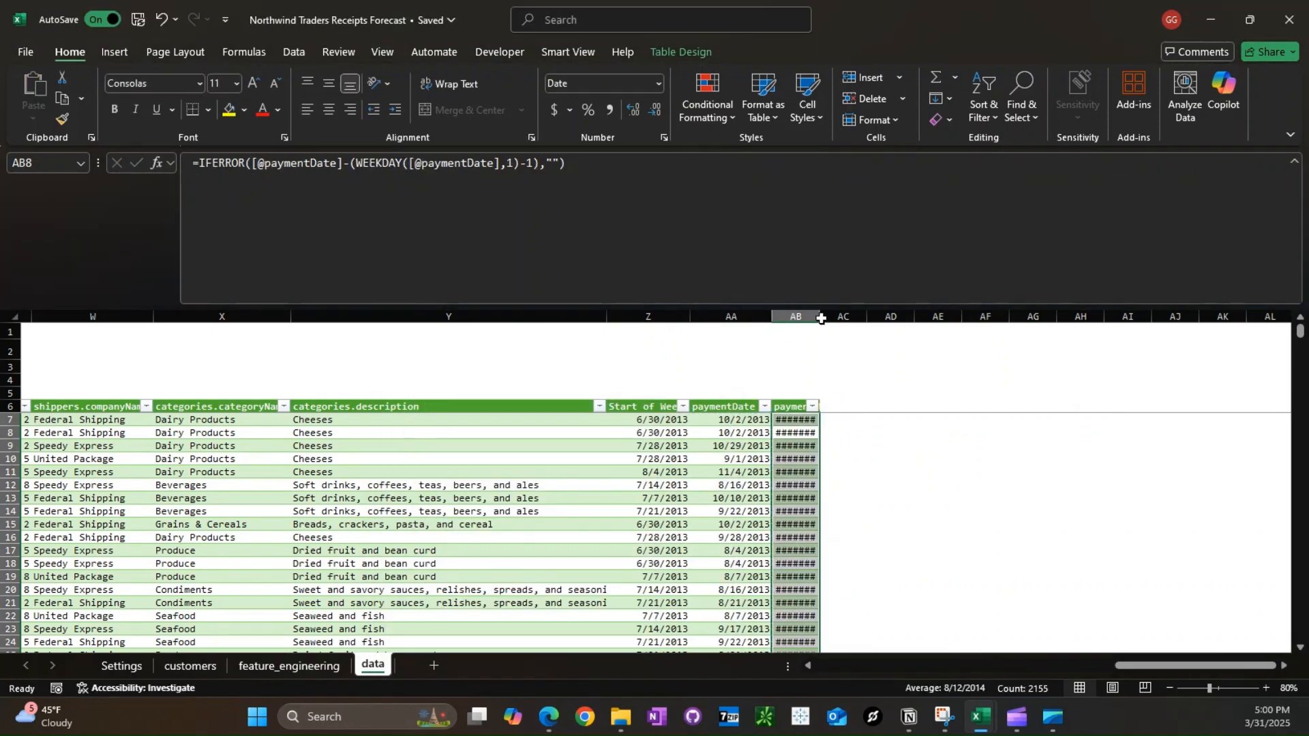
pyautogui.doubleClick(821, 318)
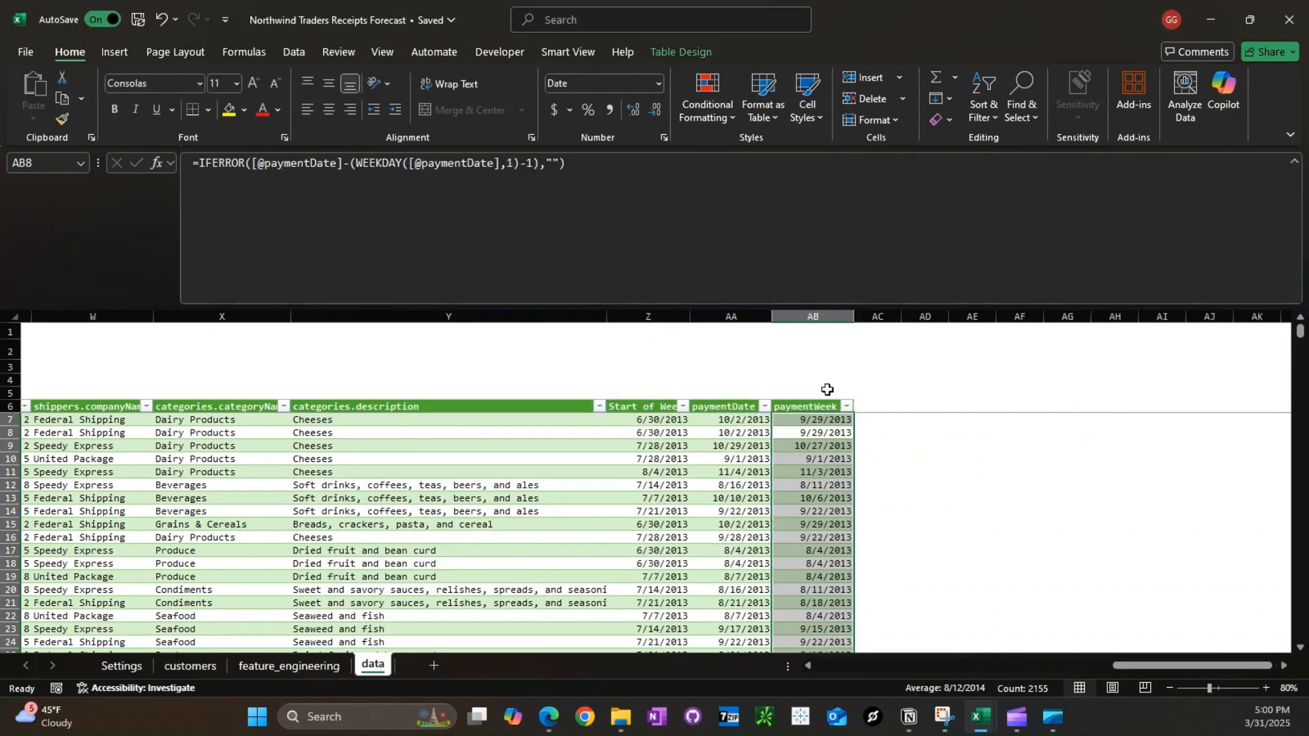
# - List the sorted unique payment dates in A9 of the feature_engineering sheet with =SORT(UNIQUE(FILTER(orders[paymentDate],orders[paymentDate]<>"")))
pyautogui.click(255, 665)
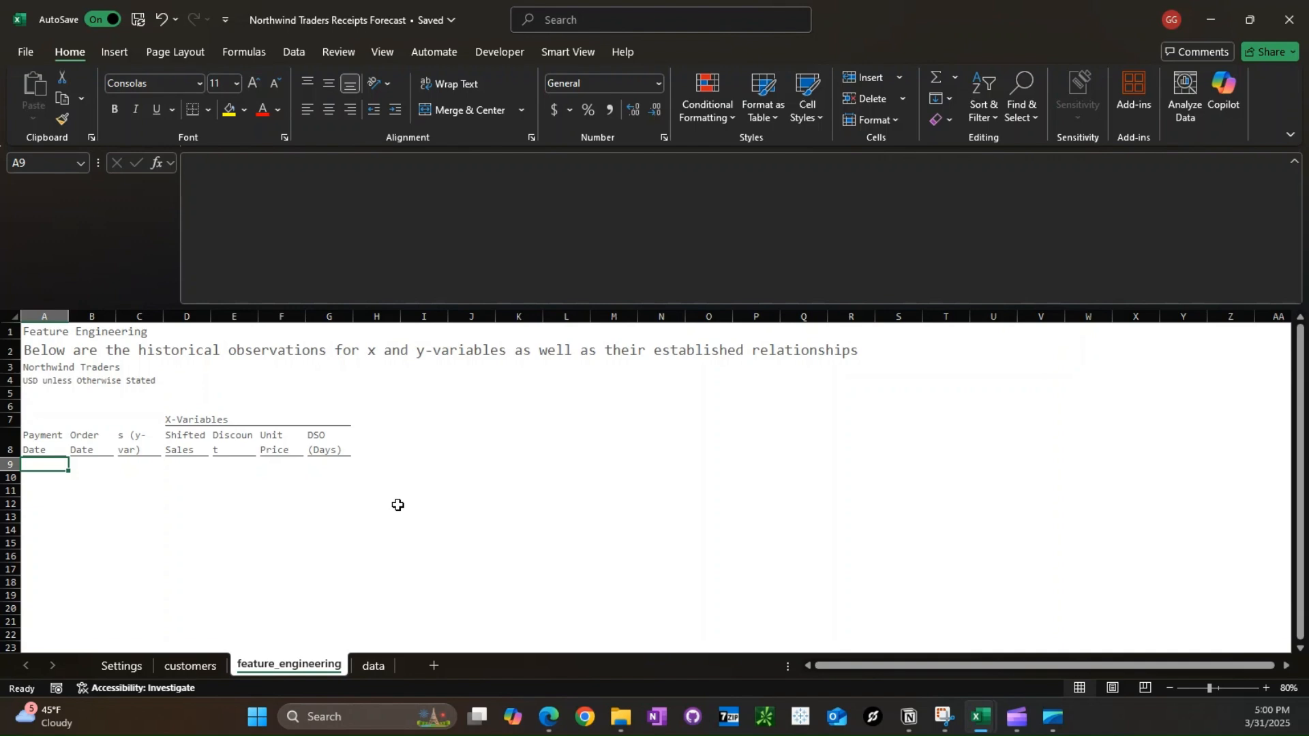
pyautogui.write('=SORT(UNIQUE(')
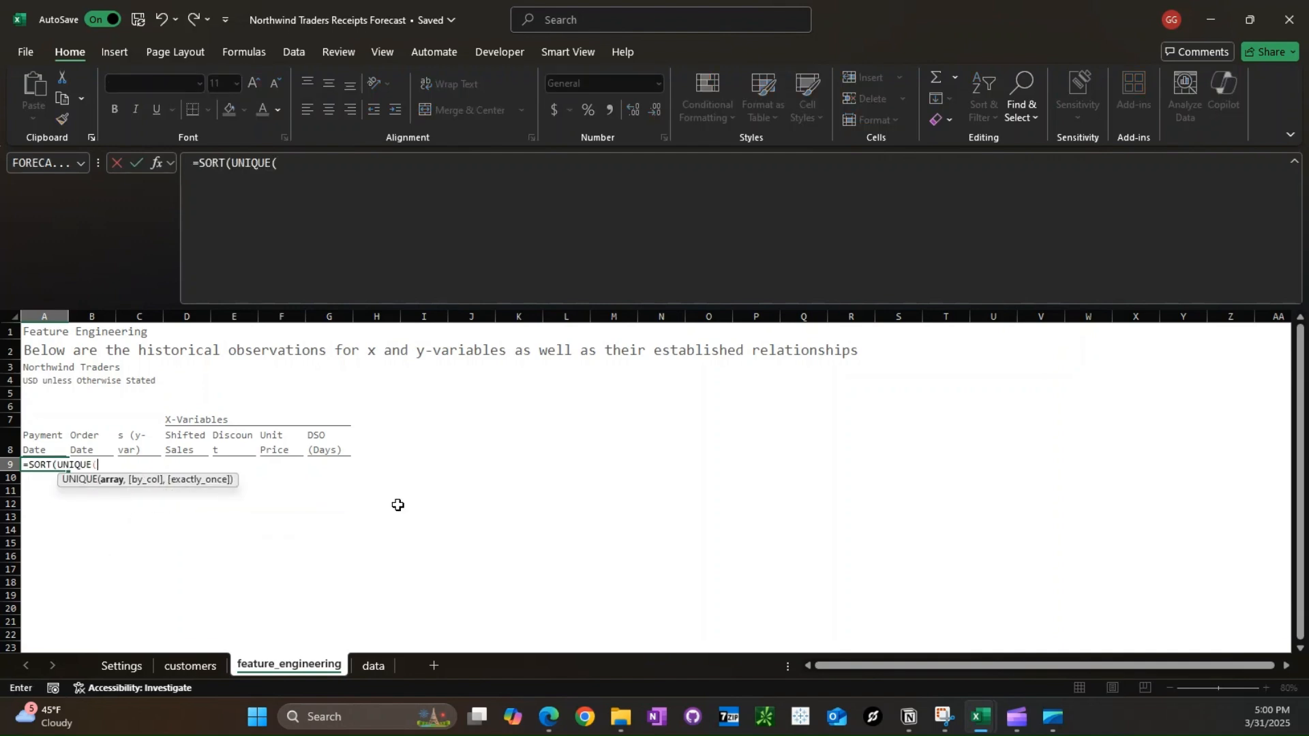
pyautogui.write('FILTER(')
pyautogui.click(373, 665)
pyautogui.click(851, 463)
pyautogui.hotkey('ctrl', 'space')
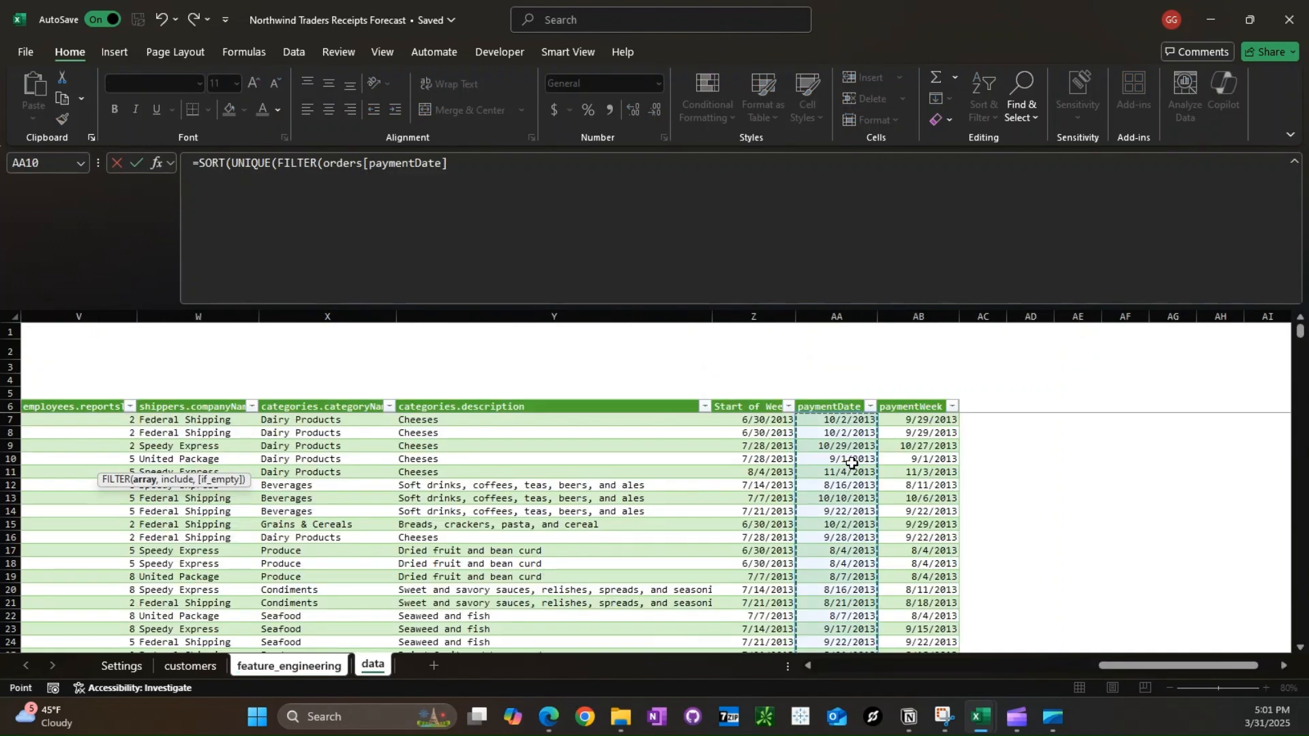
pyautogui.write(',')
pyautogui.click(851, 464)
pyautogui.hotkey('ctrl', 'space')
pyautogui.write('<>"")))')
pyautogui.press('Return')
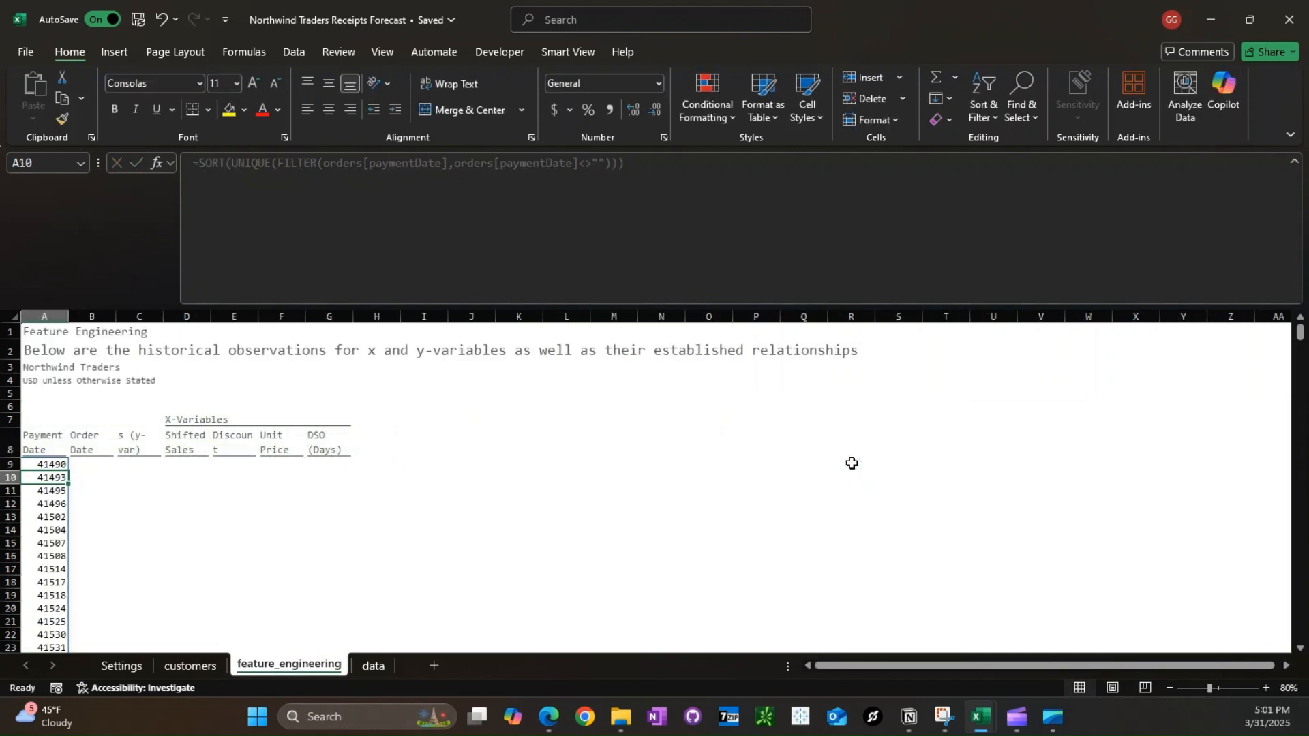
# - Apply the custom number format mm/dd/y to the Payment Date values and widen column A slightly
pyautogui.press('Up')
pyautogui.hotkey('ctrl', 'shift', 'Down')
pyautogui.hotkey('ctrl', '1')
pyautogui.press('End')
pyautogui.press('Tab')
pyautogui.write('mm/dd/y')
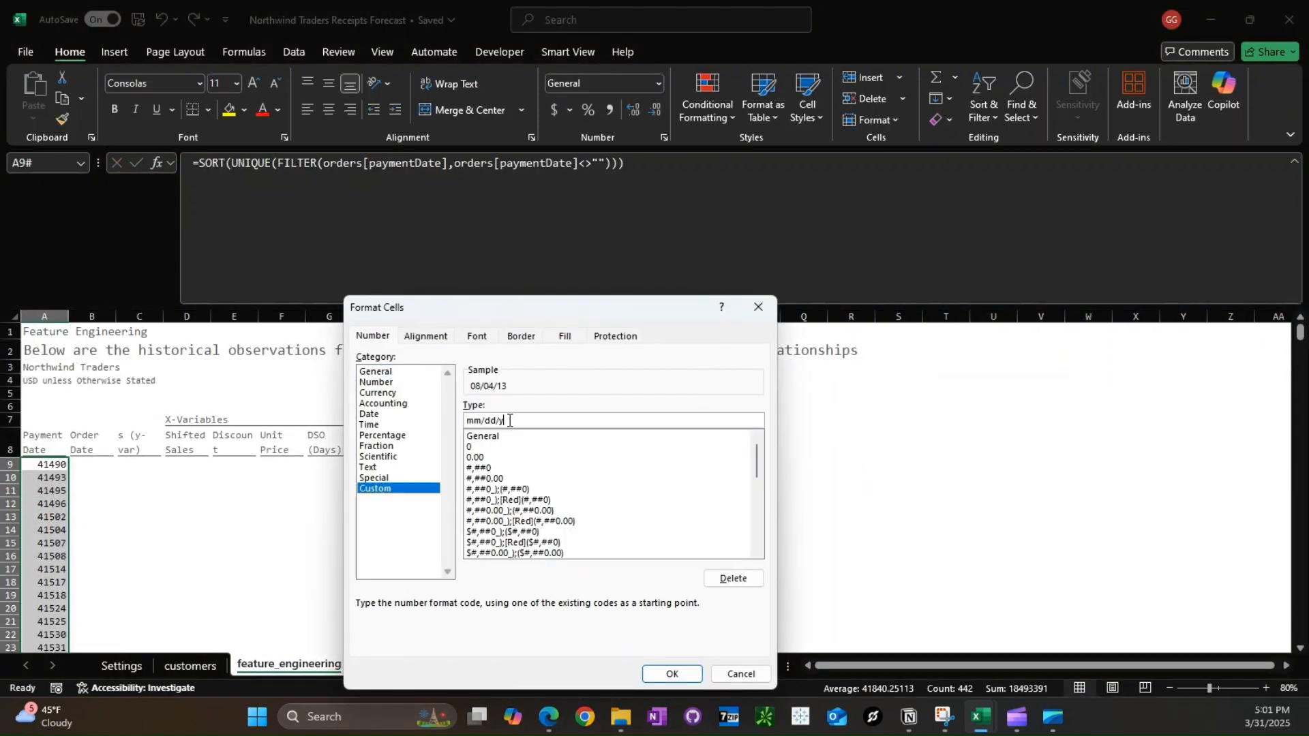
pyautogui.press('Return')
pyautogui.moveTo(69, 314); pyautogui.dragTo(82, 315)
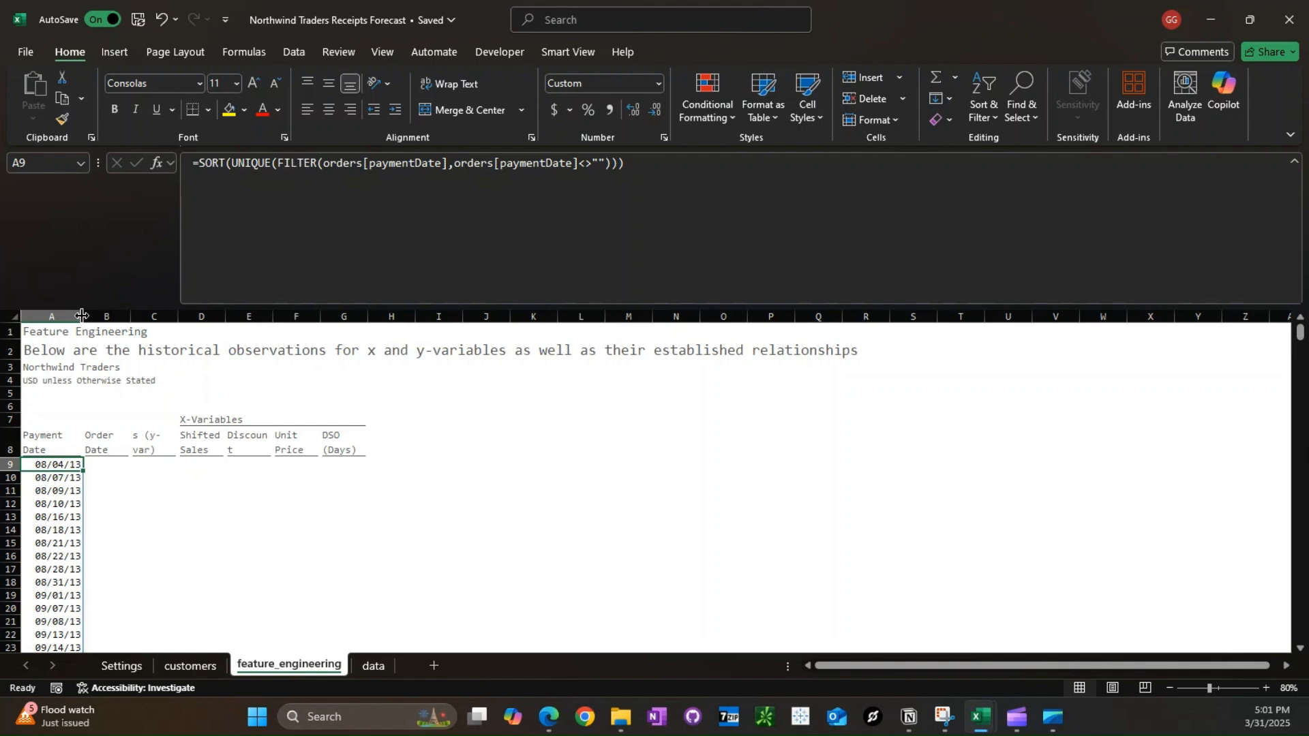
# - Begin an IF formula in B9 under Order Date that tests $A9# against the MAX of orders[paymentDate]
pyautogui.press('Up')
pyautogui.press('Right')
pyautogui.hotkey('ctrl', 'space')
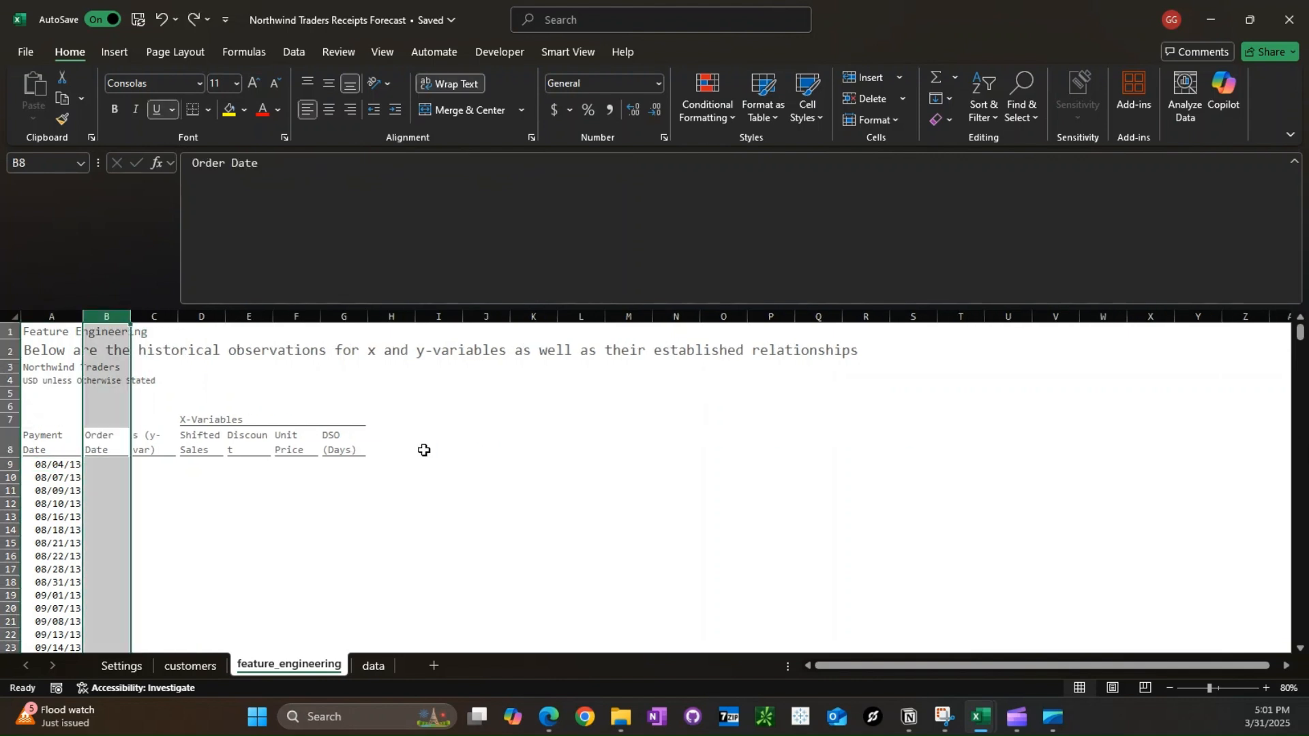
pyautogui.press('Down')
pyautogui.write('=IF(')
pyautogui.press('Left')
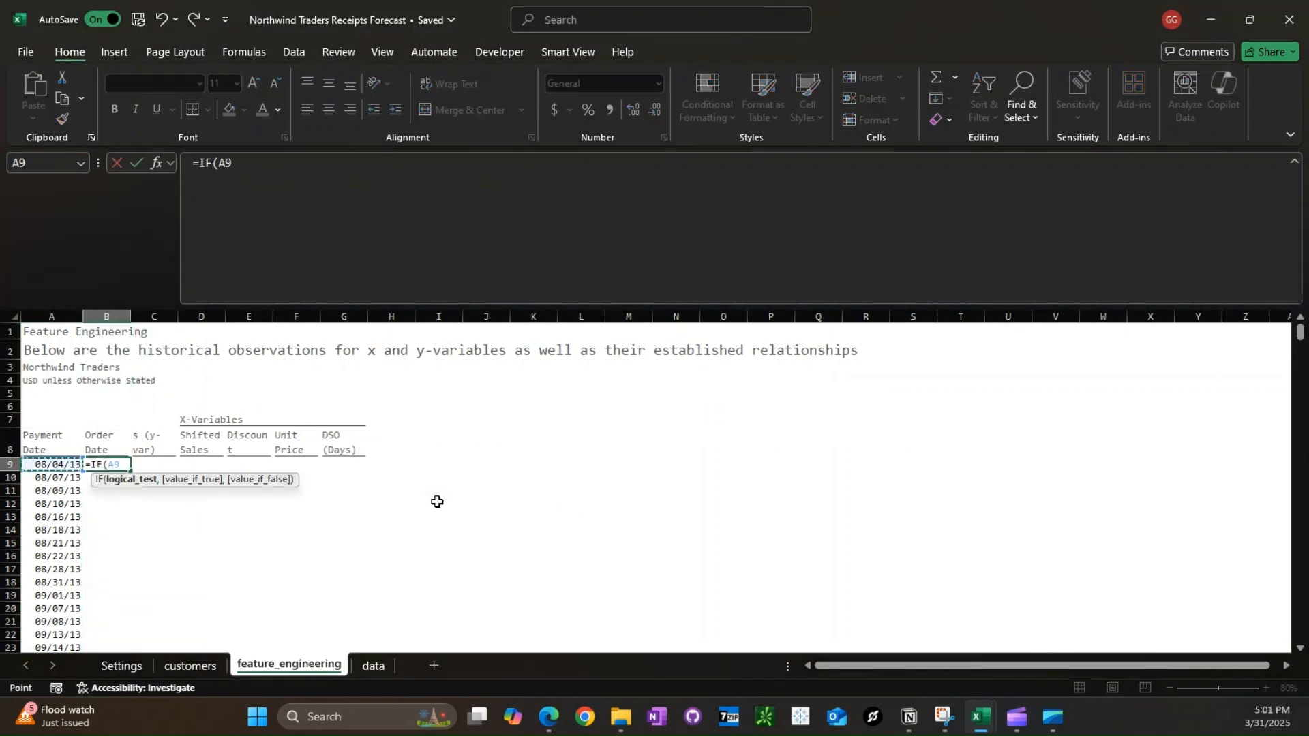
pyautogui.press('F4')
pyautogui.press('F4')
pyautogui.press('F4')
pyautogui.write('#>MAX(')
pyautogui.click(372, 665)
pyautogui.click(837, 481)
pyautogui.hotkey('ctrl', 'space')
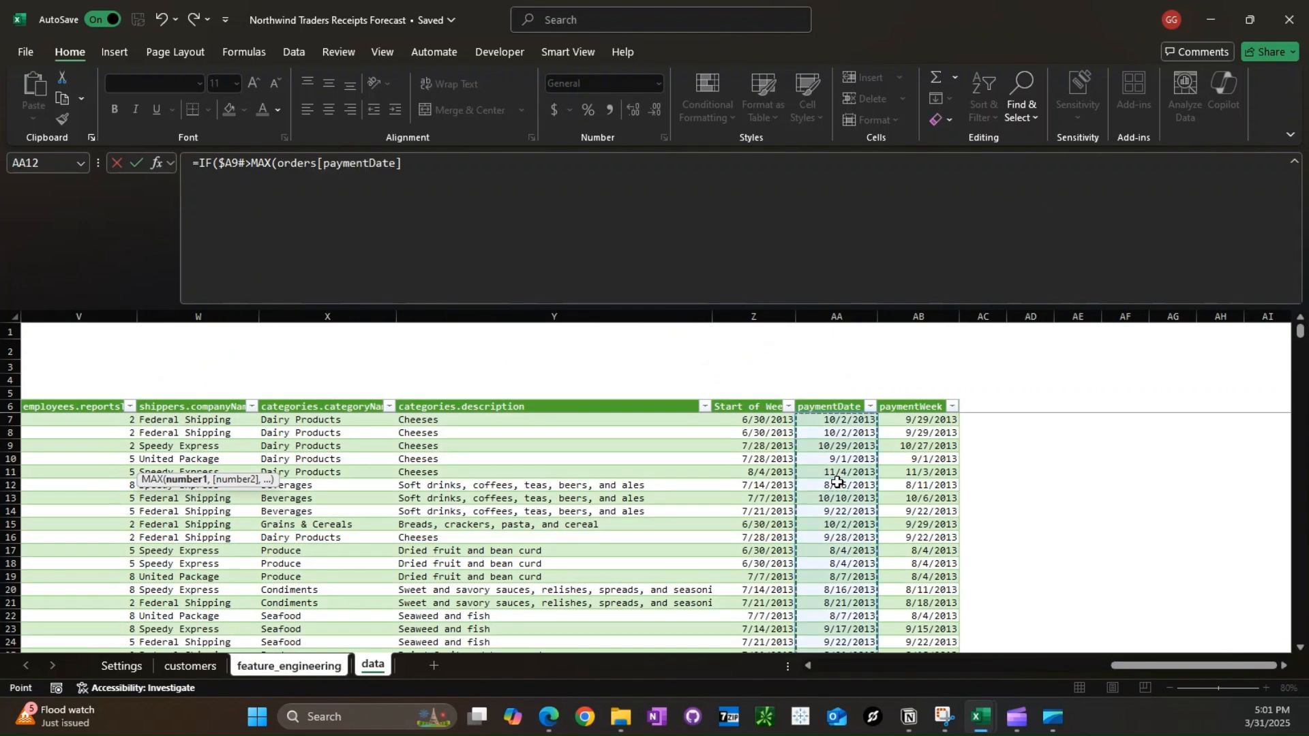
# - Extend the Order Date formula with "" when true and an XLOOKUP of $A9# otherwise, separating the two with a comma
pyautogui.write('),""XLOOKUP(')
pyautogui.click(289, 665)
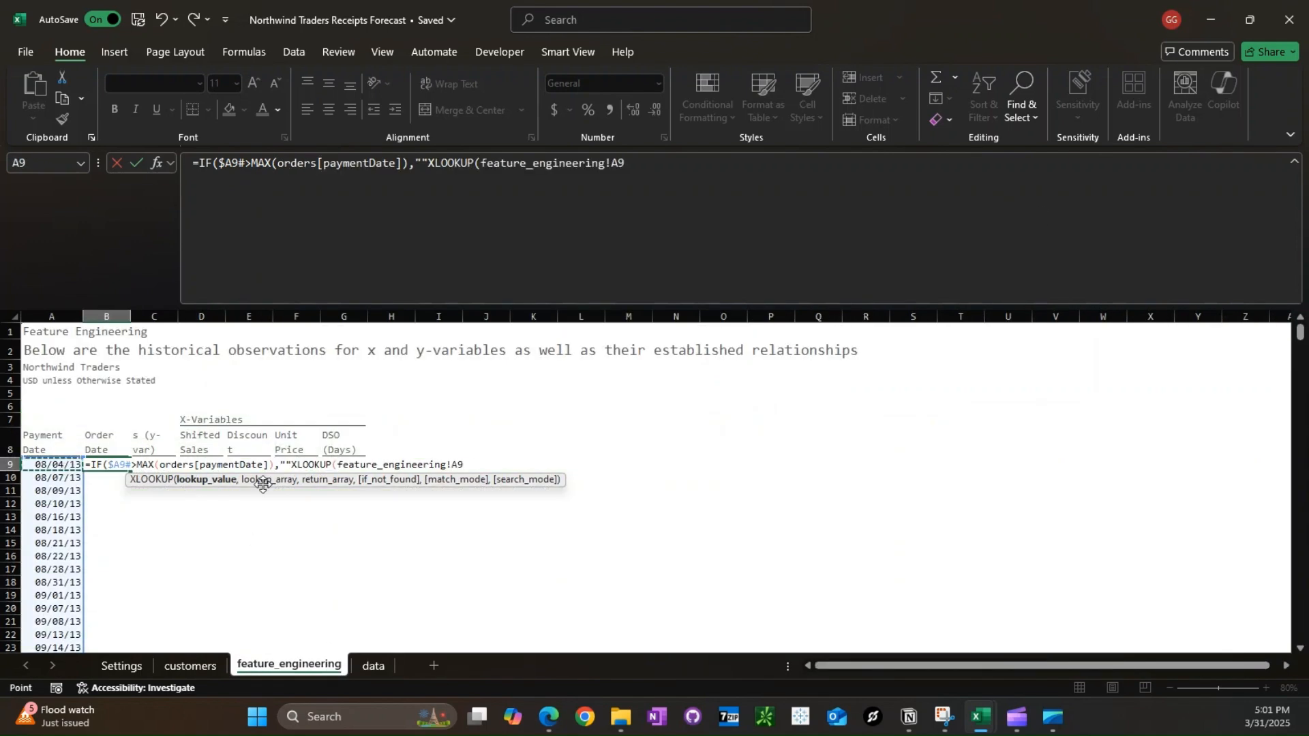
pyautogui.press('F4')
pyautogui.press('F4')
pyautogui.press('F4')
pyautogui.write('#,')
pyautogui.click(372, 666)
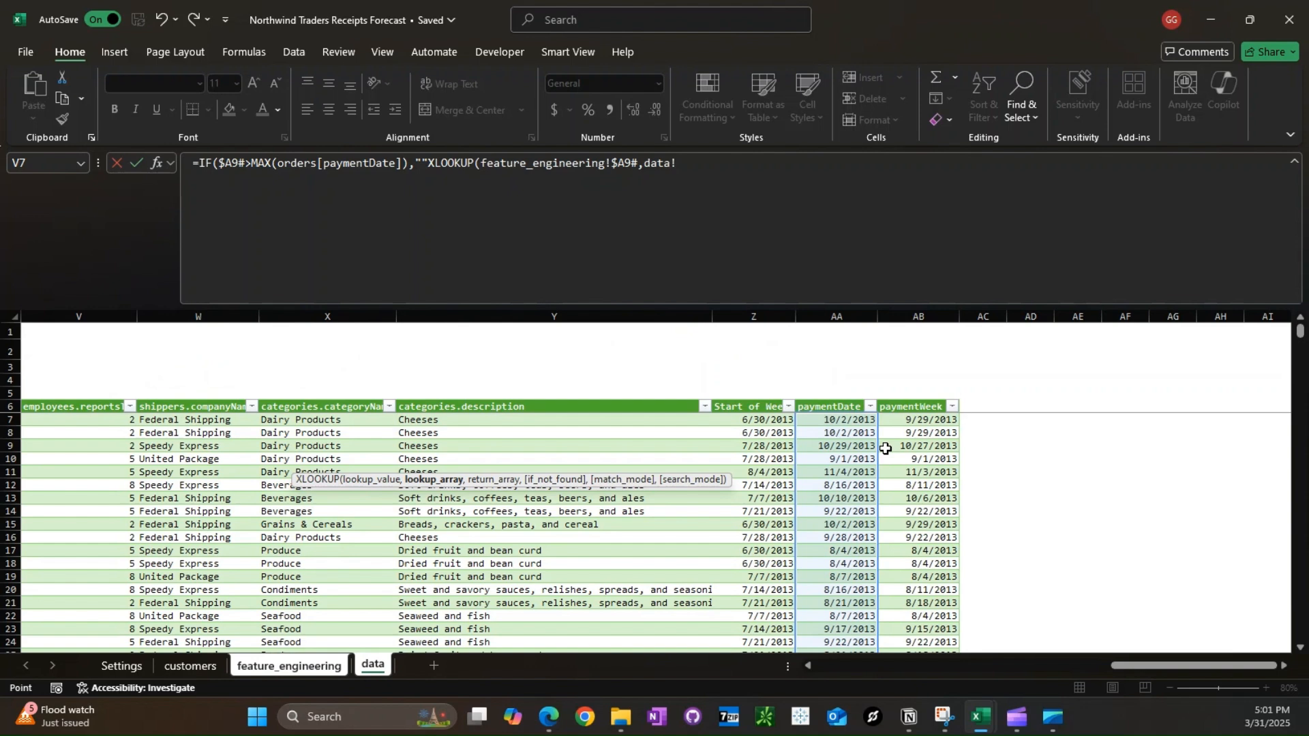
pyautogui.click(430, 162)
pyautogui.write(',')
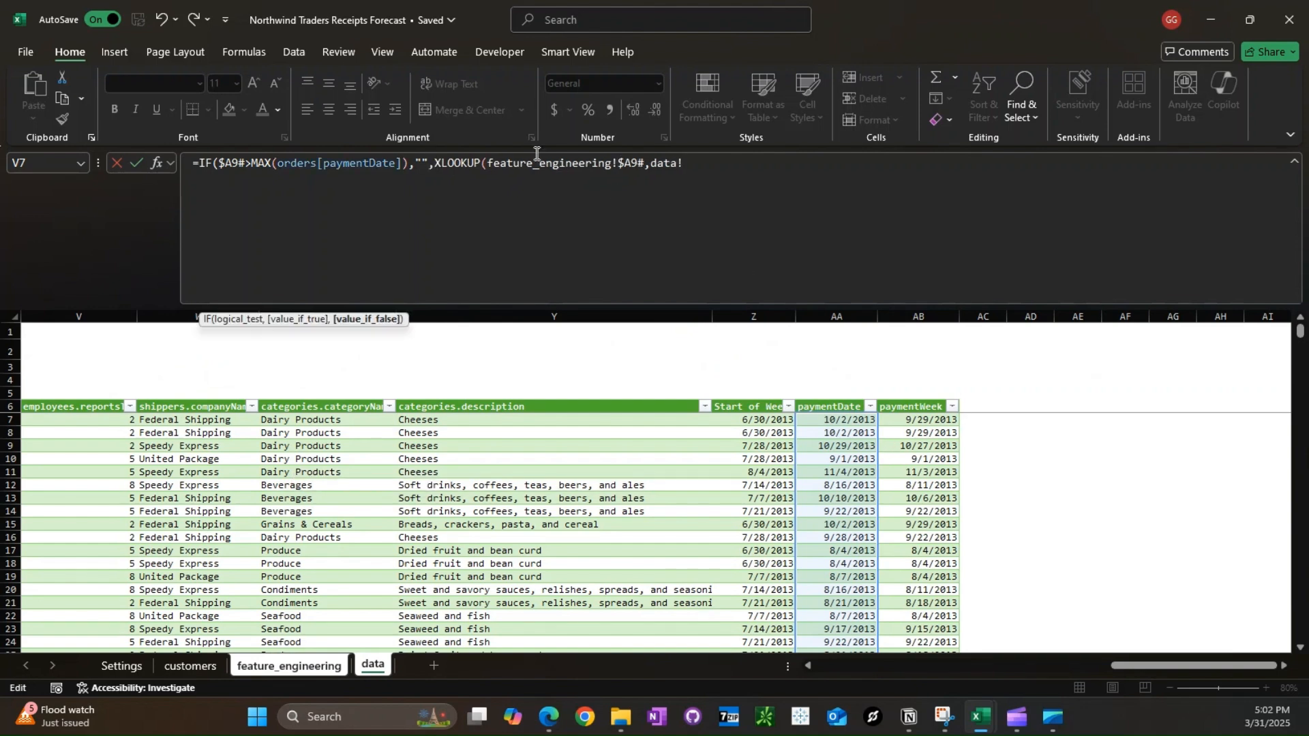
# - Replace the stray data! reference in the XLOOKUP with orders[orderDate] and close both functions' parentheses
pyautogui.click(708, 162)
pyautogui.moveTo(1182, 665); pyautogui.dragTo(885, 665)
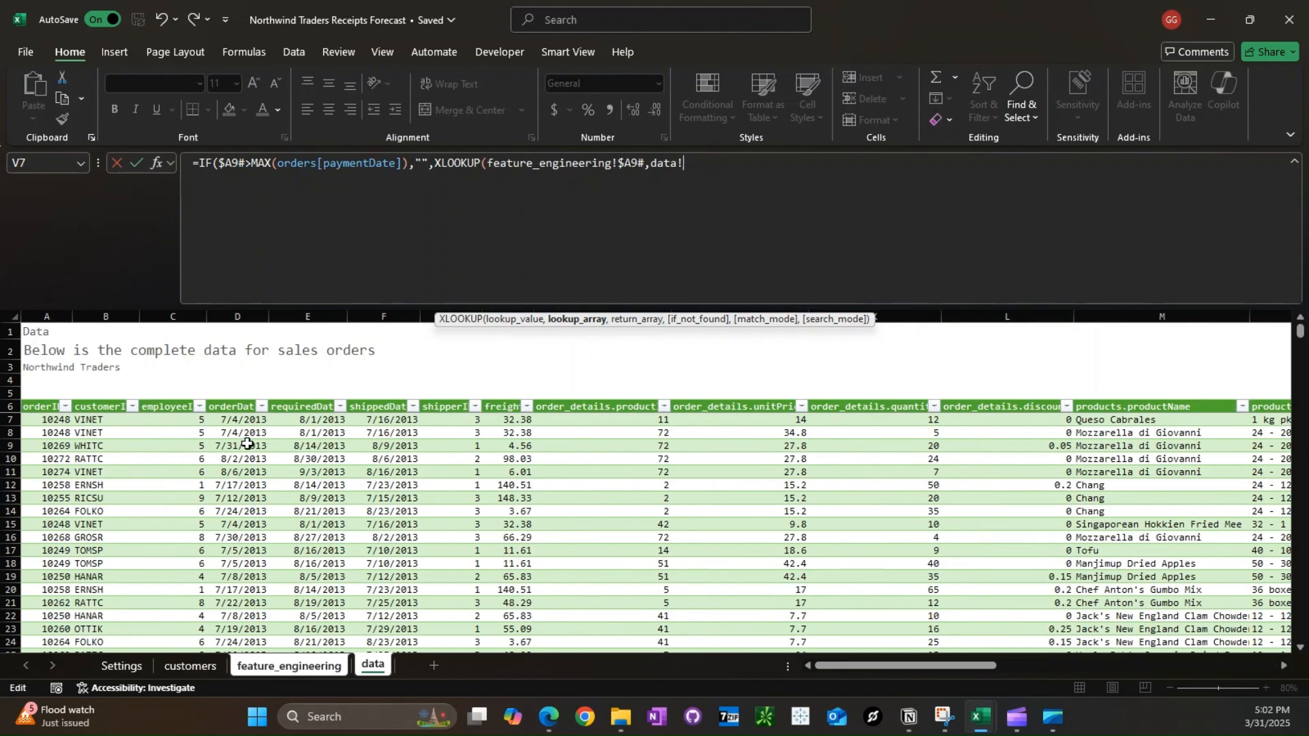
pyautogui.click(239, 404)
pyautogui.click(681, 163)
pyautogui.press('BackSpace')
pyautogui.press('BackSpace')
pyautogui.press('BackSpace')
pyautogui.press('BackSpace')
pyautogui.press('BackSpace')
pyautogui.click(785, 162)
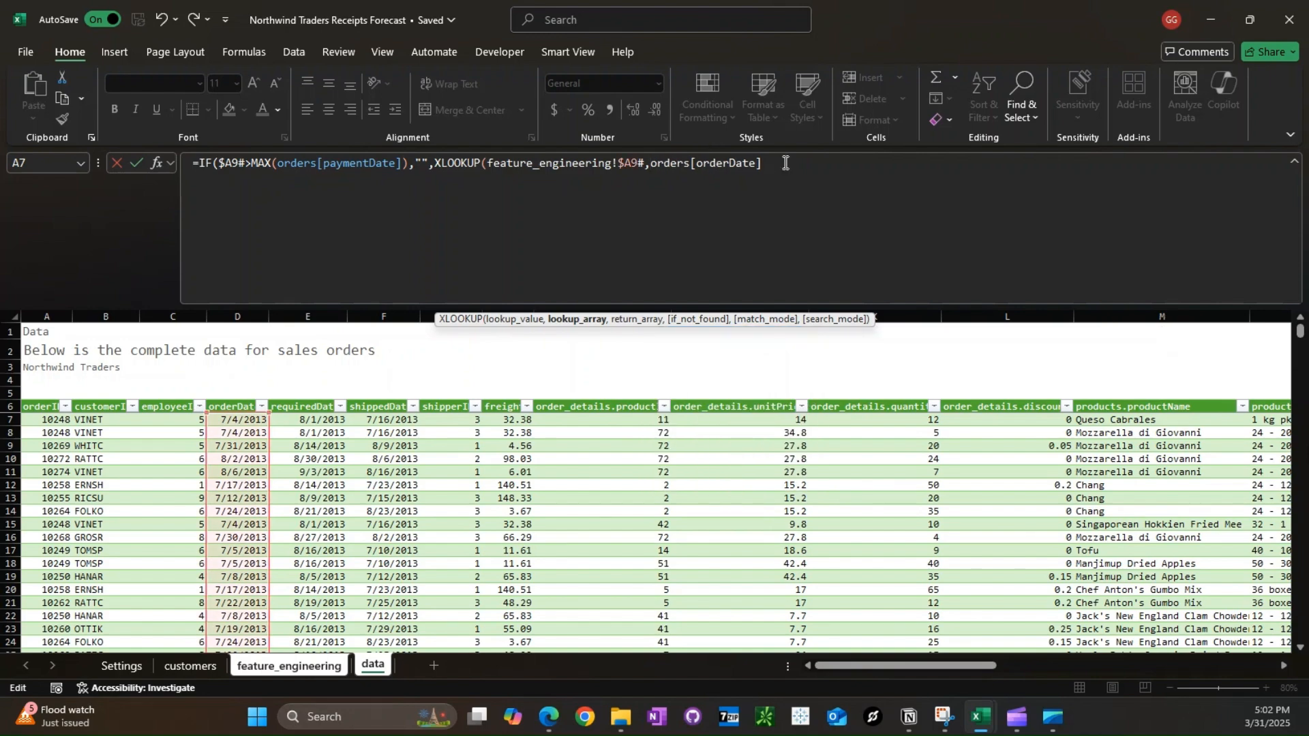
pyautogui.write('))')
# - Insert orders[paymentDate] as the XLOOKUP lookup array ahead of orders[orderDate] and commit the Order Date formula
pyautogui.moveTo(762, 162); pyautogui.dragTo(646, 164)
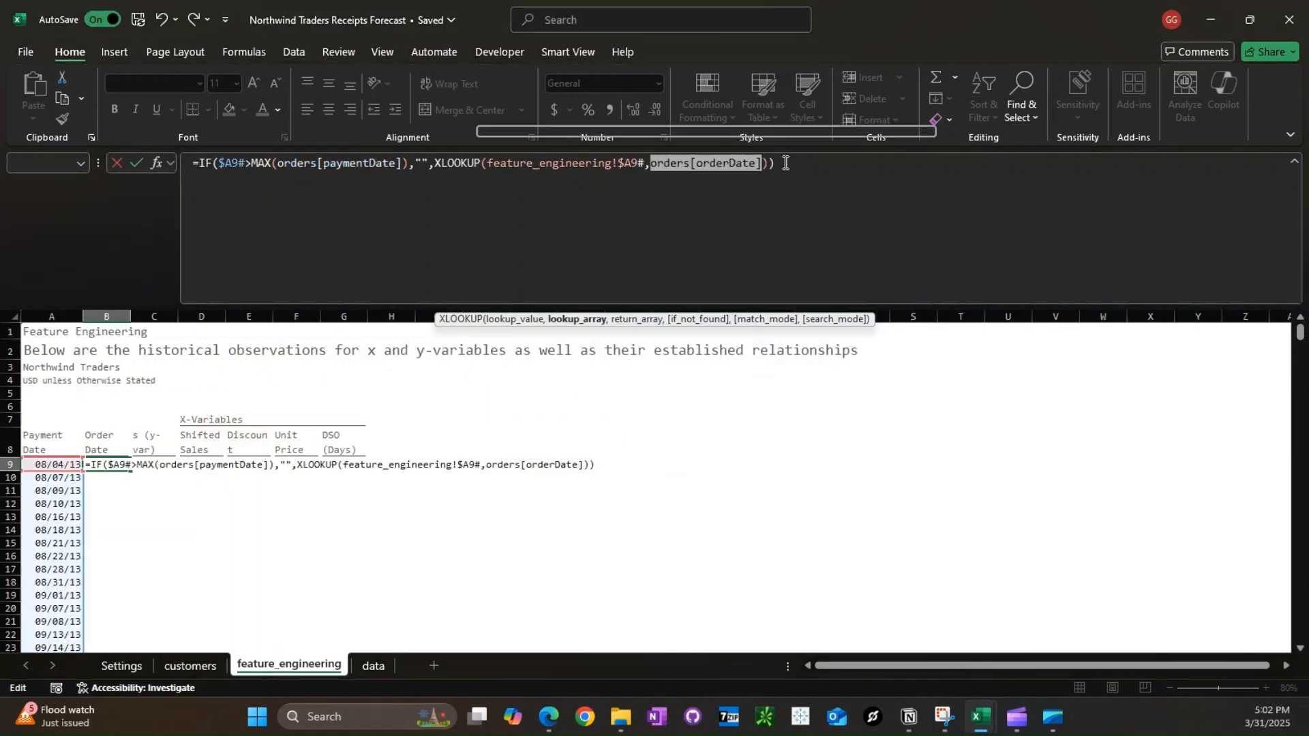
pyautogui.click(645, 164)
pyautogui.write(',')
pyautogui.click(373, 665)
pyautogui.moveTo(886, 666); pyautogui.dragTo(1166, 665)
pyautogui.click(1231, 407)
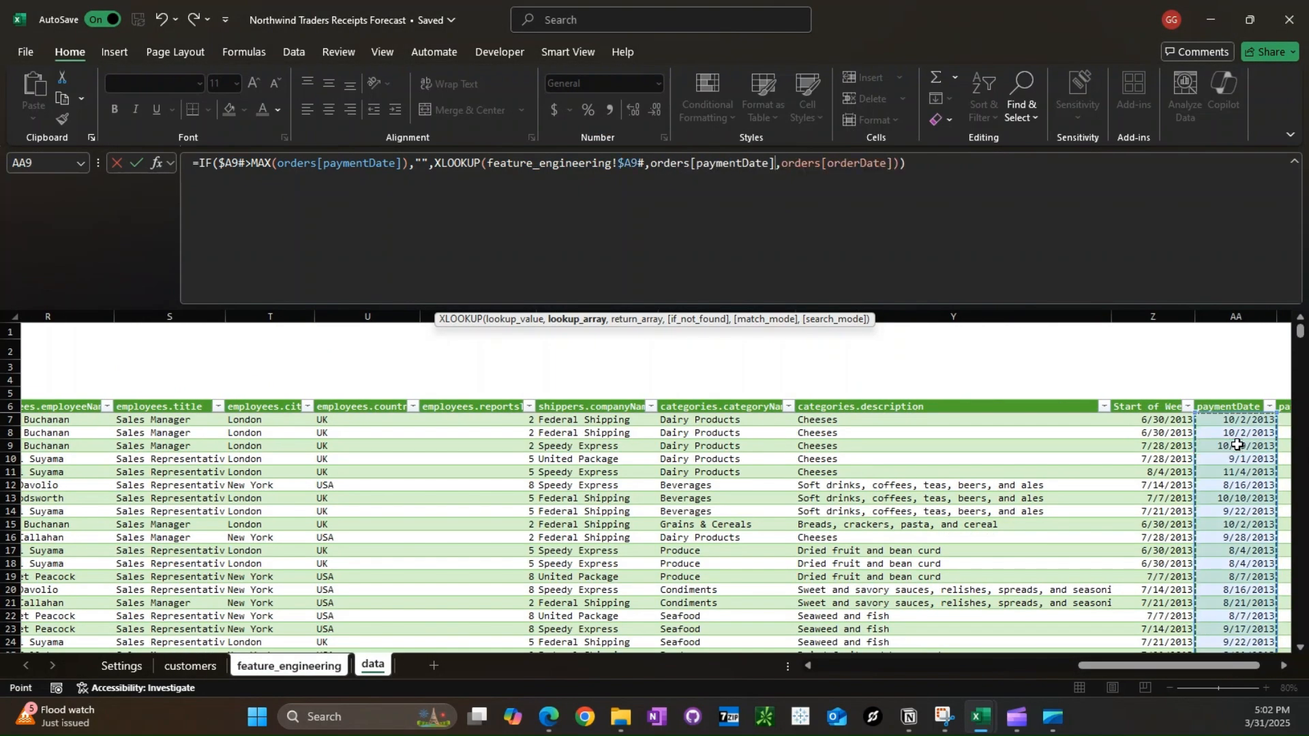
pyautogui.press('Return')
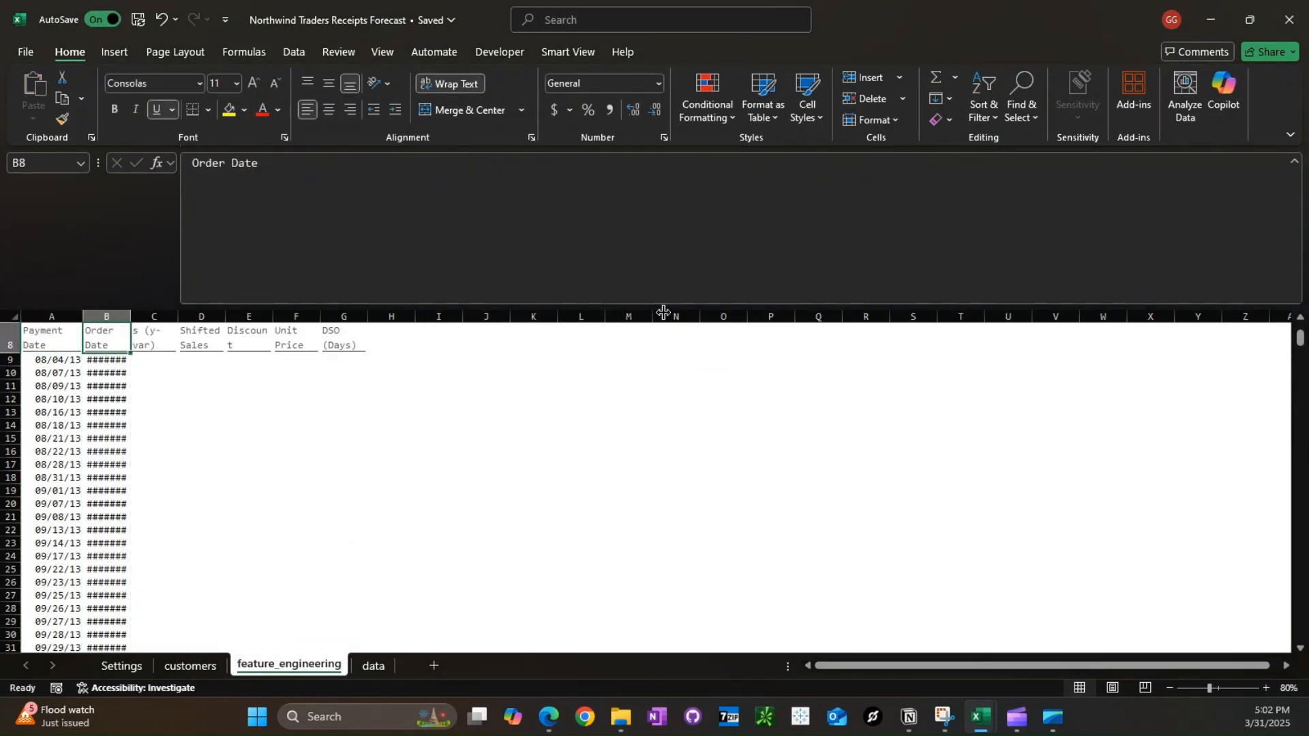
# - Fit column B's width to the Order Date values and row 8's height to its wrapped headers
pyautogui.doubleClick(130, 314)
pyautogui.click(252, 451)
pyautogui.scroll(3, 122, 348)
pyautogui.click(157, 464)
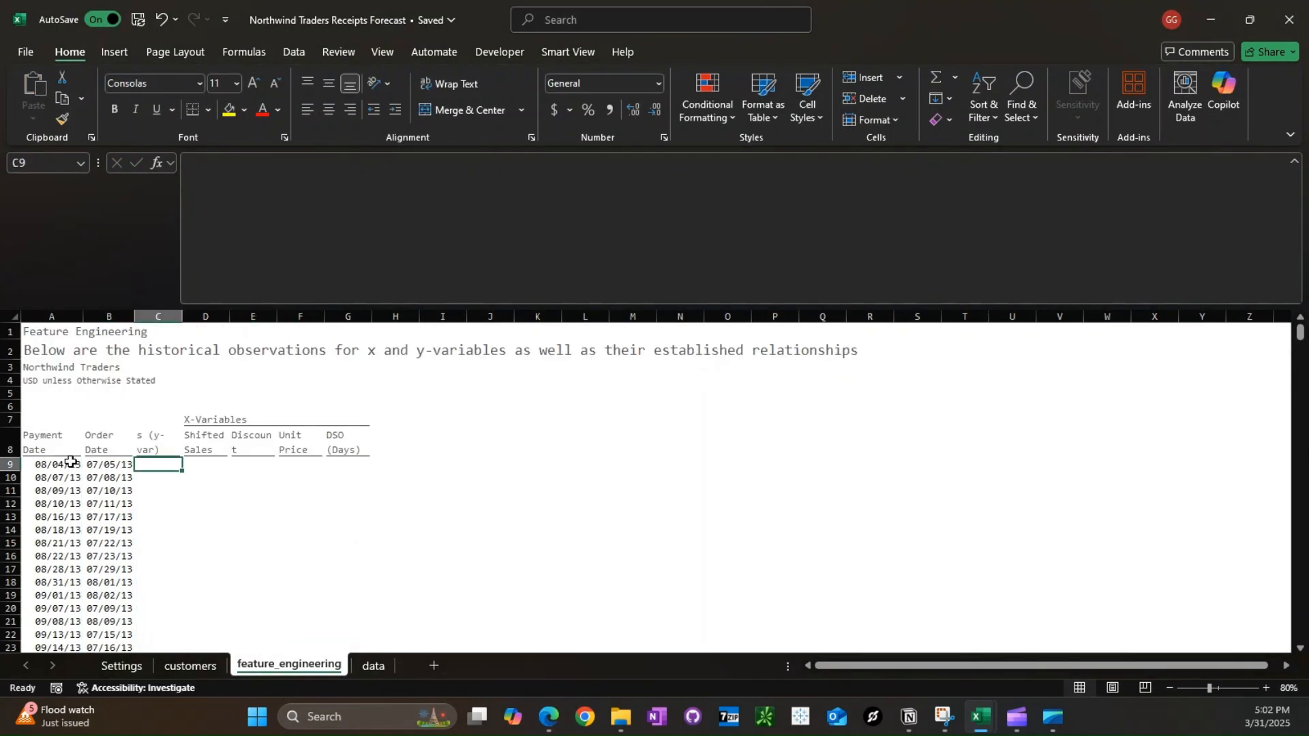
pyautogui.doubleClick(11, 457)
pyautogui.click(103, 450)
pyautogui.click(169, 475)
pyautogui.write('=sumi')
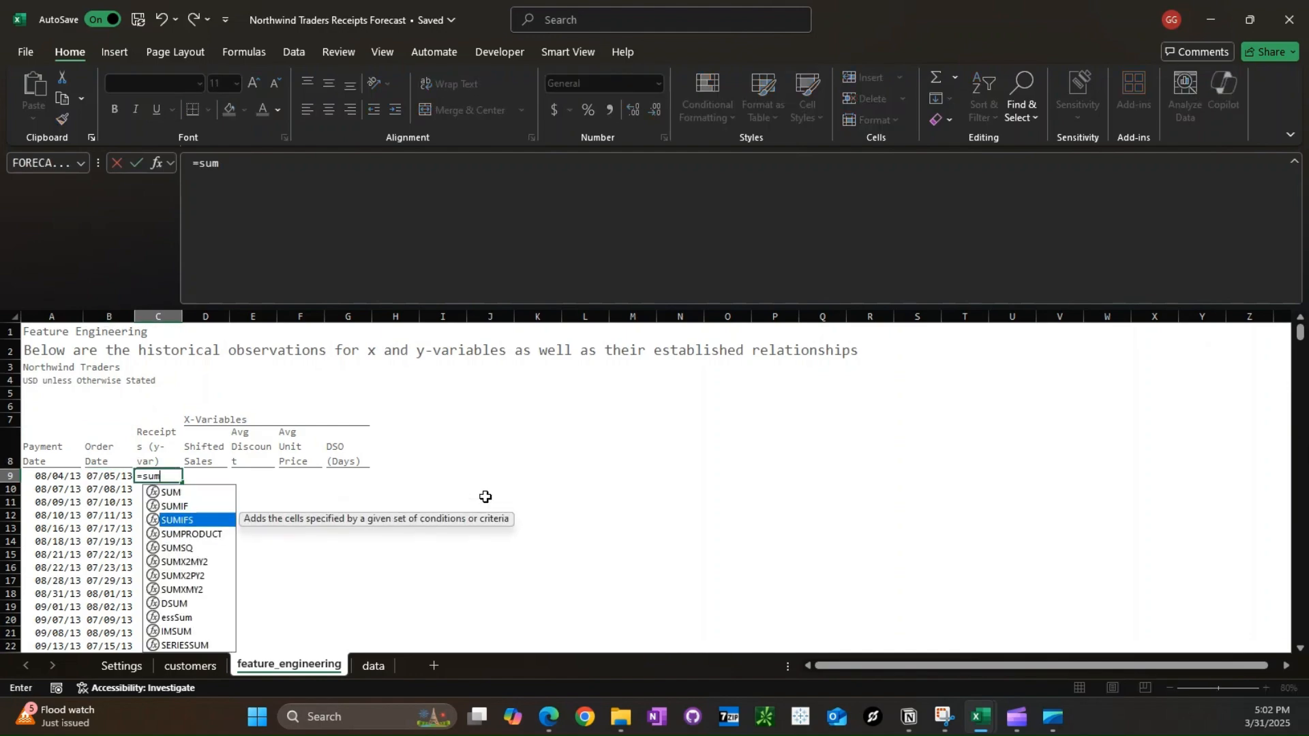
pyautogui.press('Tab')
pyautogui.hotkey('ctrl', 'pagedown')
pyautogui.moveTo(973, 668); pyautogui.dragTo(1258, 669)
pyautogui.press('Escape')
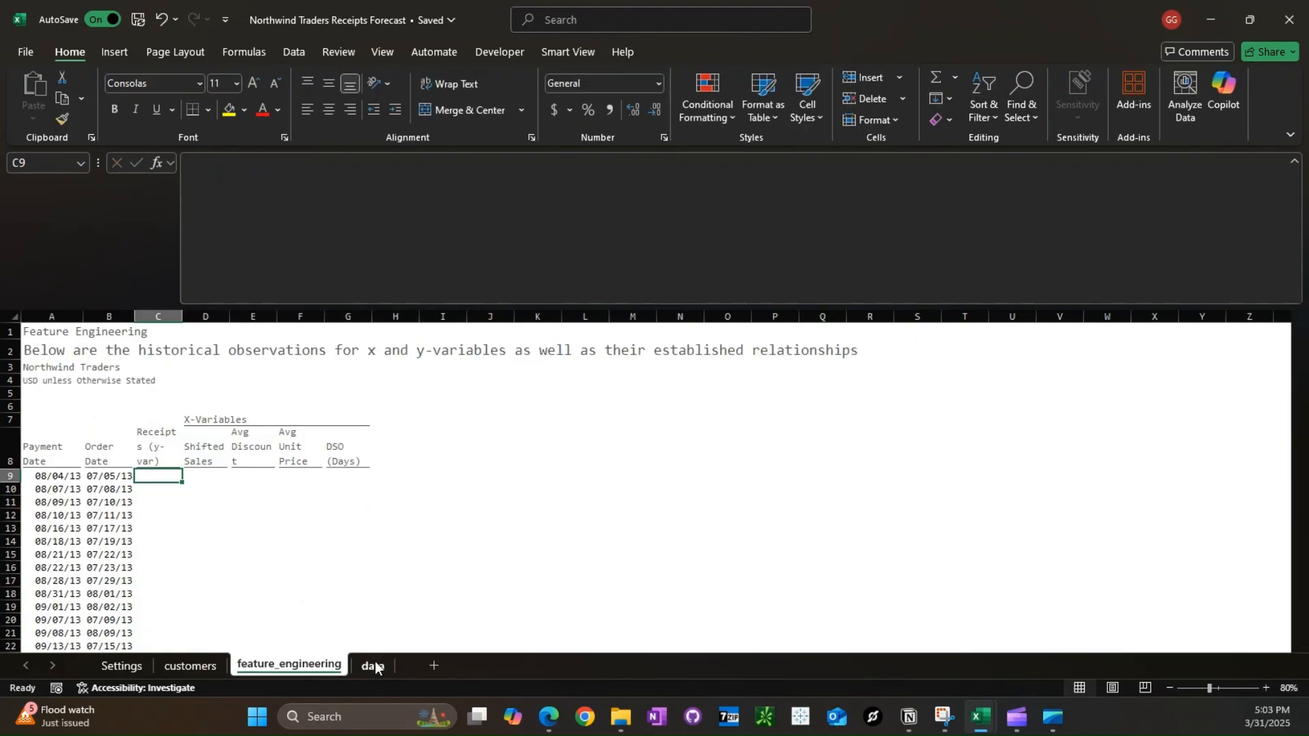
# - Open the query behind the orders table on the data sheet in the Power Query Editor
pyautogui.click(373, 664)
pyautogui.click(839, 444)
pyautogui.click(741, 51)
pyautogui.click(38, 98)
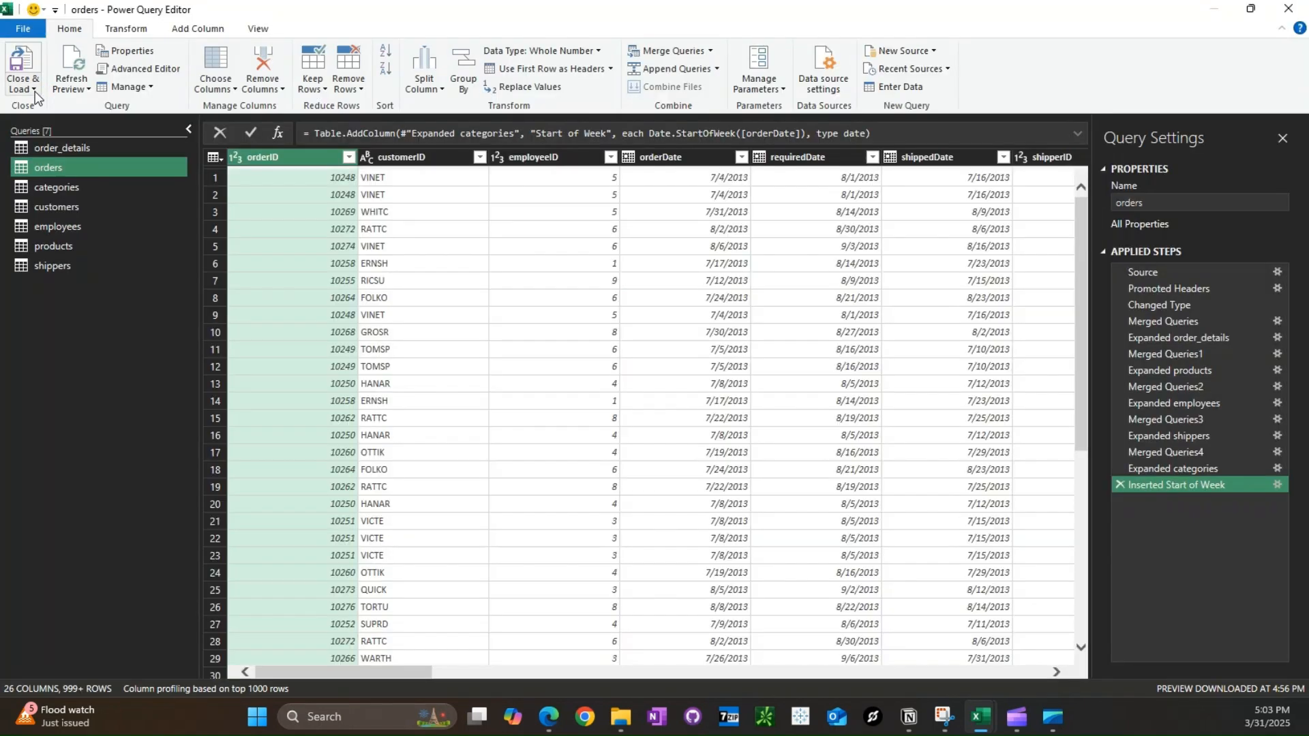
pyautogui.moveTo(399, 670); pyautogui.dragTo(586, 682)
# - Add a custom column named Gross Sales that multiplies order_details.unitPrice by order_details.quantity
pyautogui.click(198, 28)
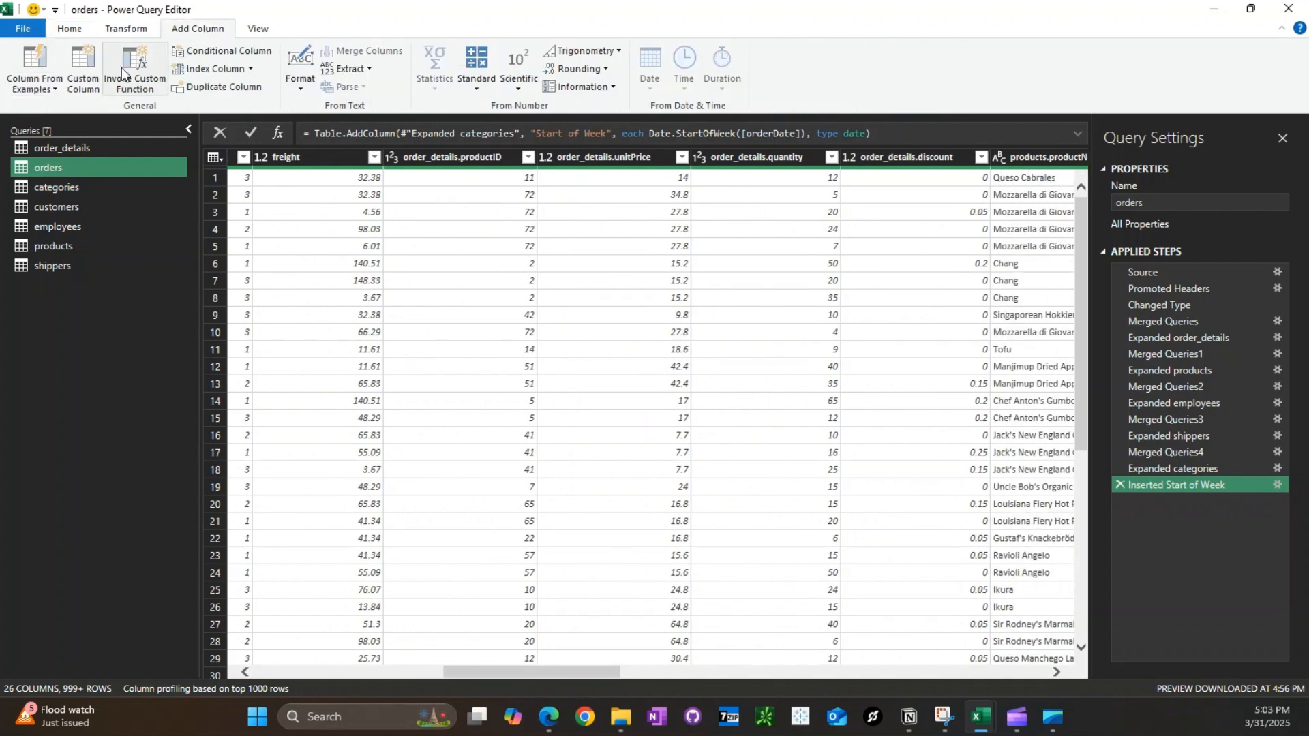
pyautogui.click(83, 68)
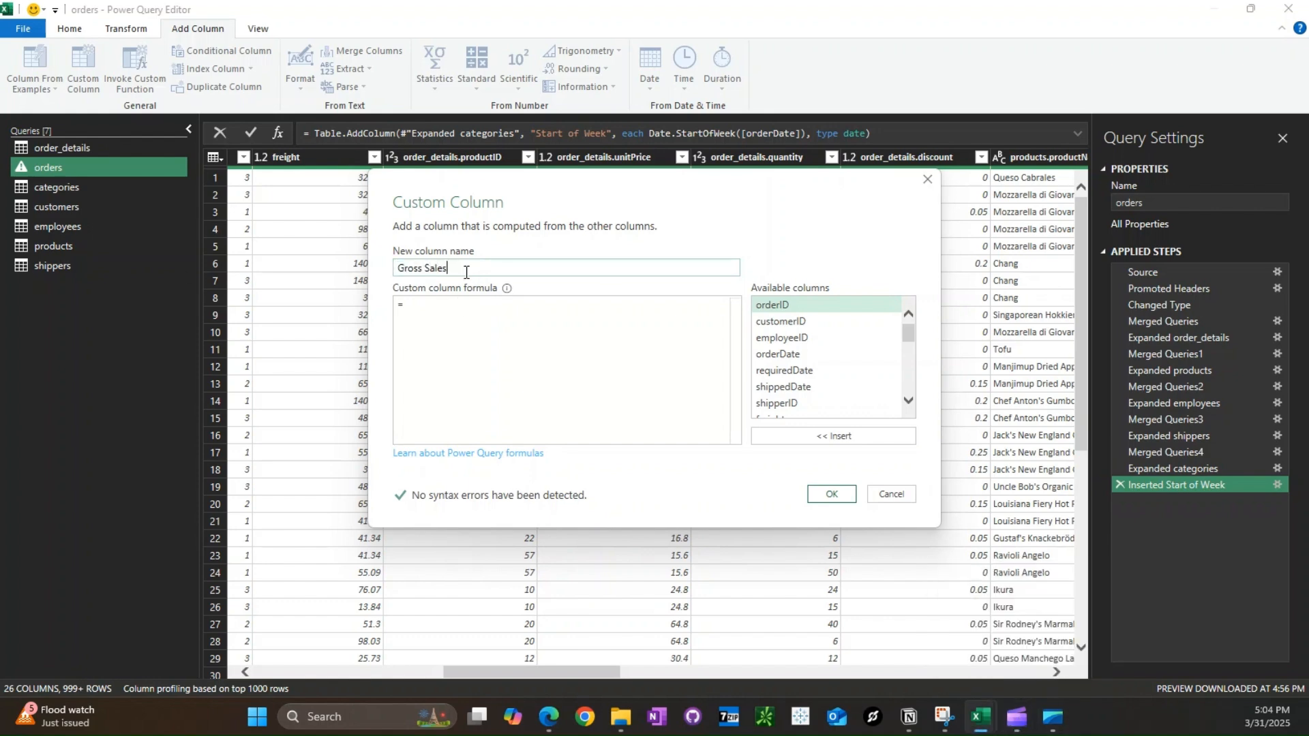
pyautogui.scroll(-2, 832, 361)
pyautogui.doubleClick(849, 394)
pyautogui.write('*')
pyautogui.doubleClick(845, 411)
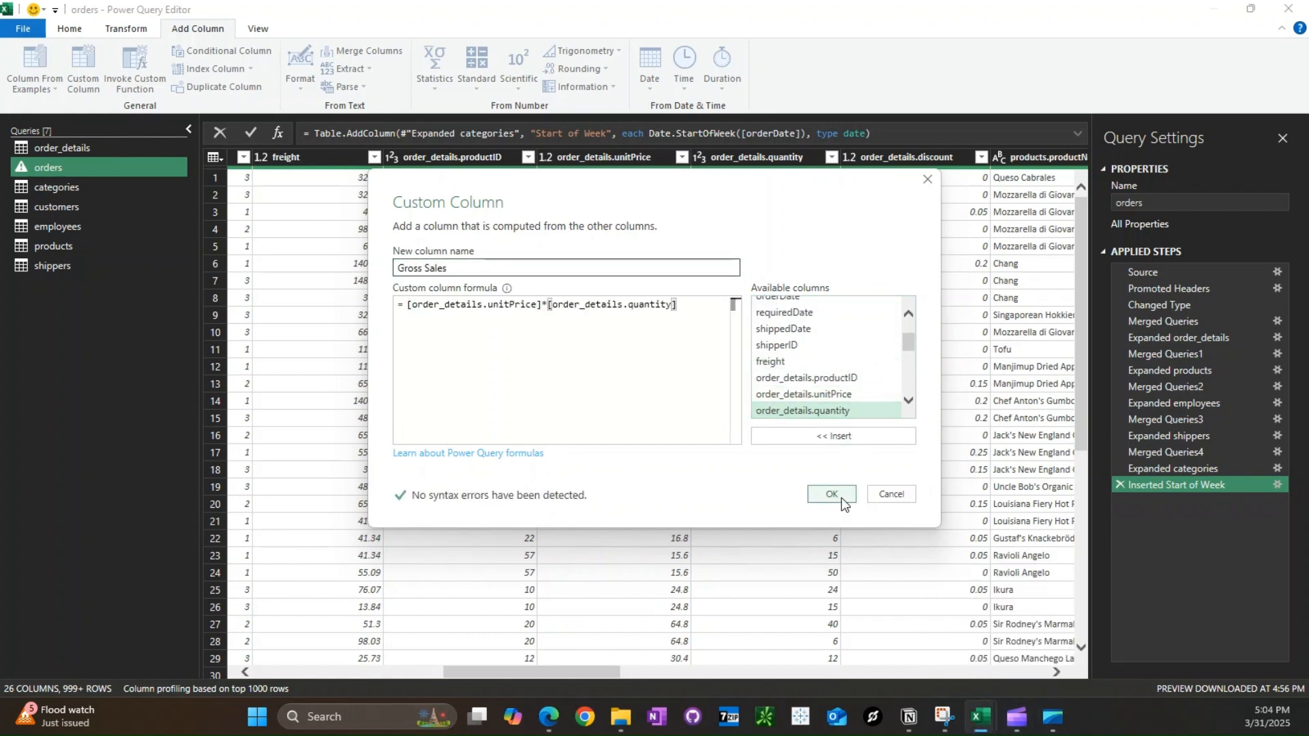
pyautogui.click(840, 497)
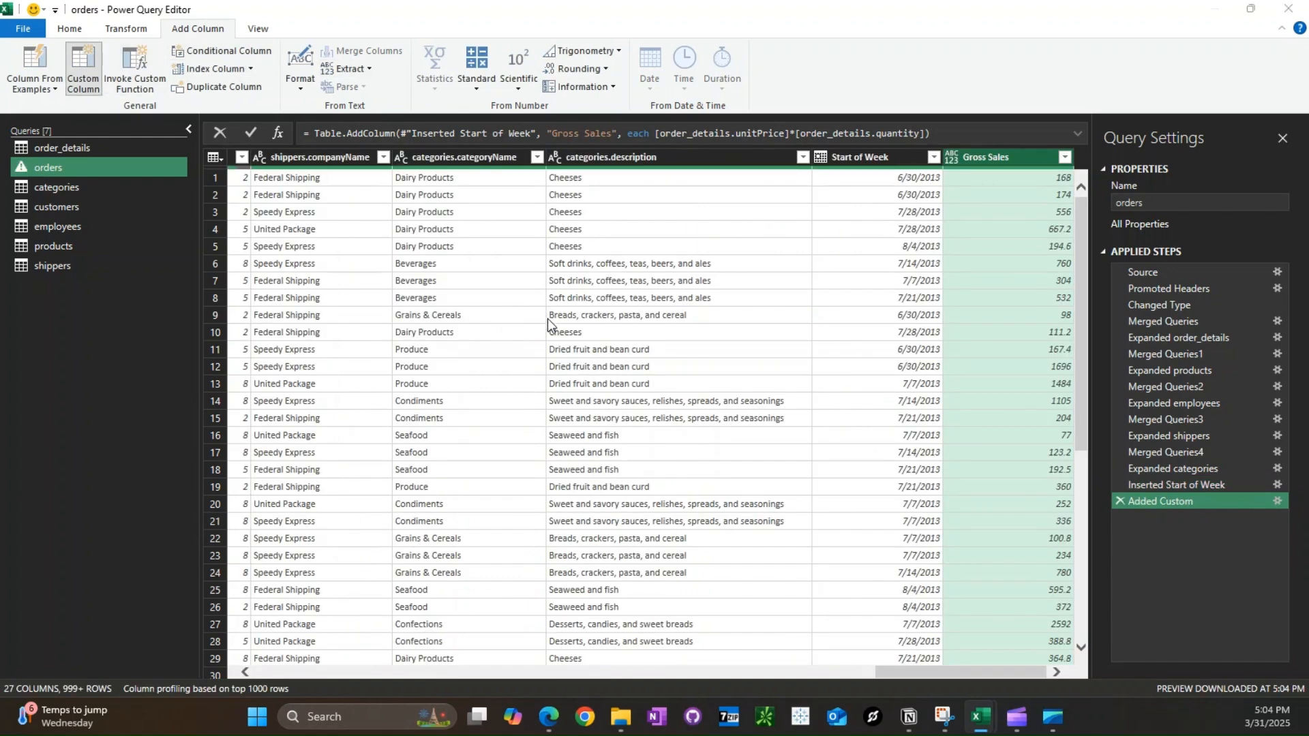
# - Add a custom column named Net Sales with the formula [Gross Sales]-([Gross Sales]*[order_details.discount])
pyautogui.scroll(-6, 788, 409)
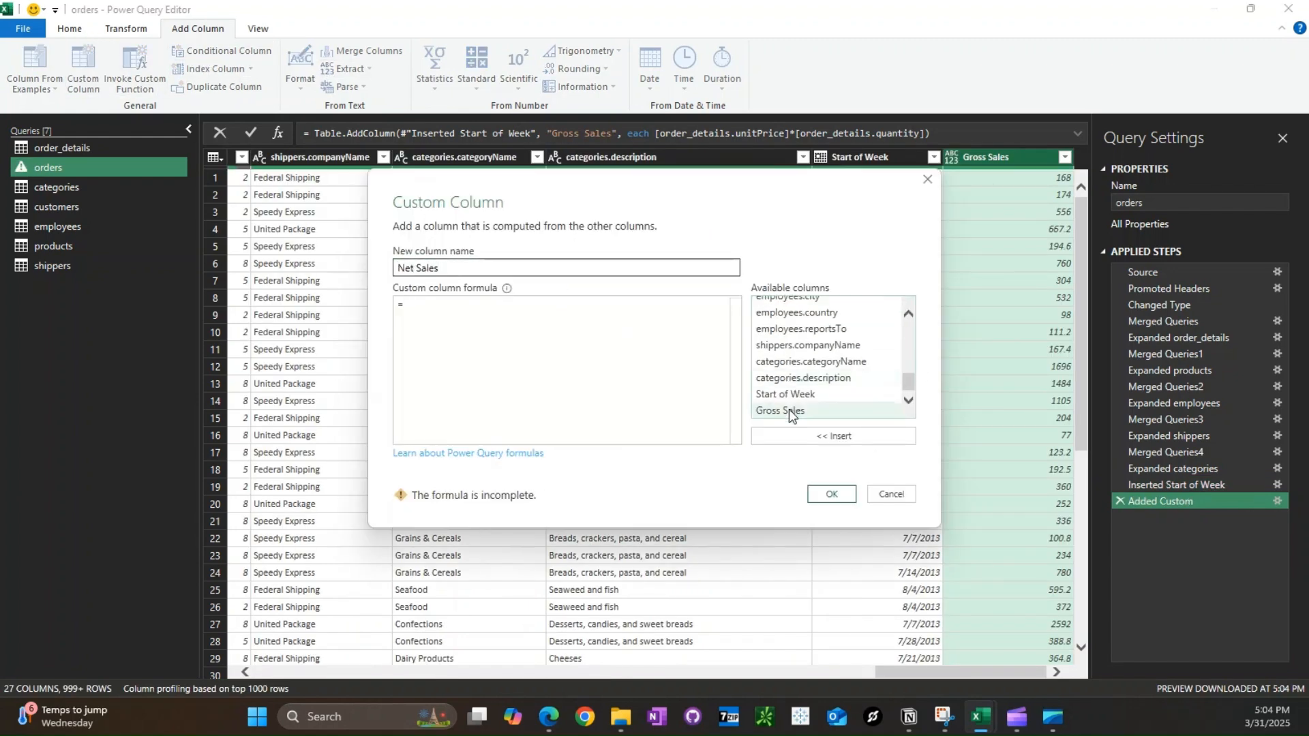
pyautogui.doubleClick(788, 409)
pyautogui.write('-(')
pyautogui.doubleClick(788, 409)
pyautogui.write('*')
pyautogui.scroll(-5, 788, 408)
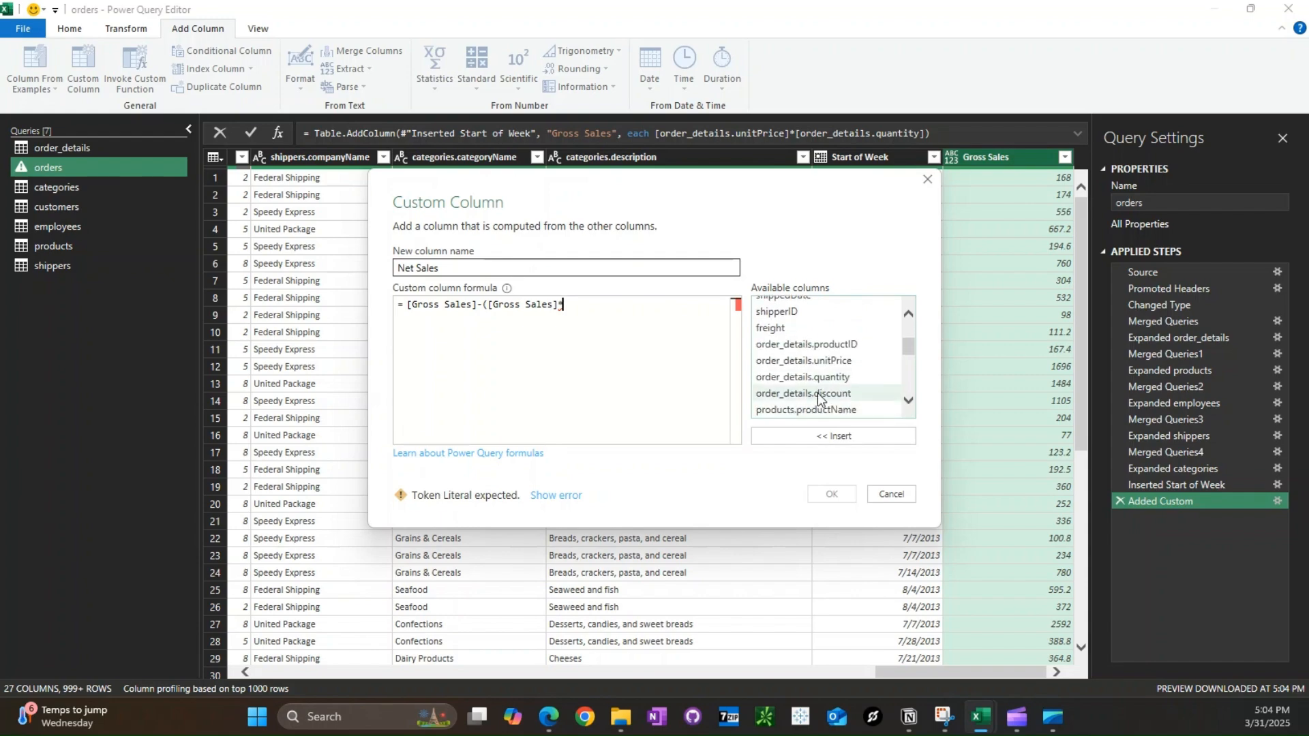
pyautogui.doubleClick(816, 392)
pyautogui.write(')')
pyautogui.click(831, 493)
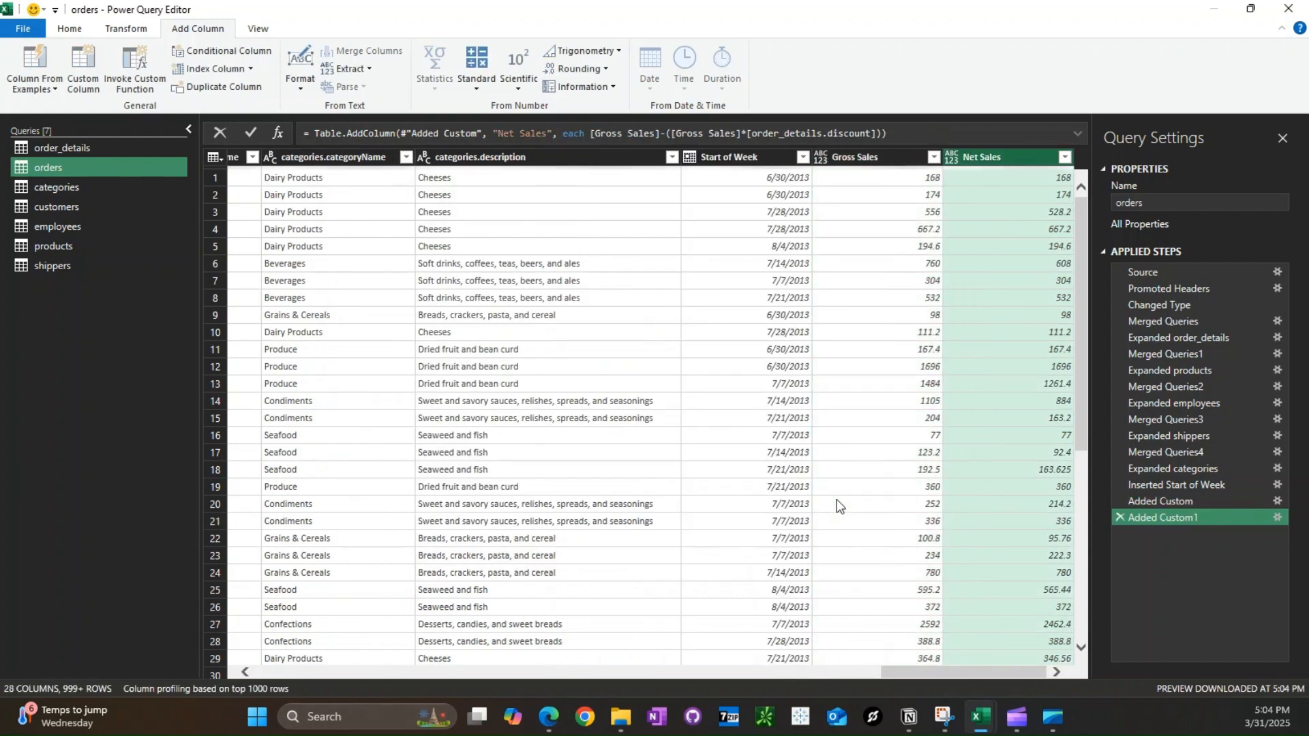
# - Close and load the orders query into the workbook and return to the feature_engineering sheet
pyautogui.click(69, 28)
pyautogui.click(33, 66)
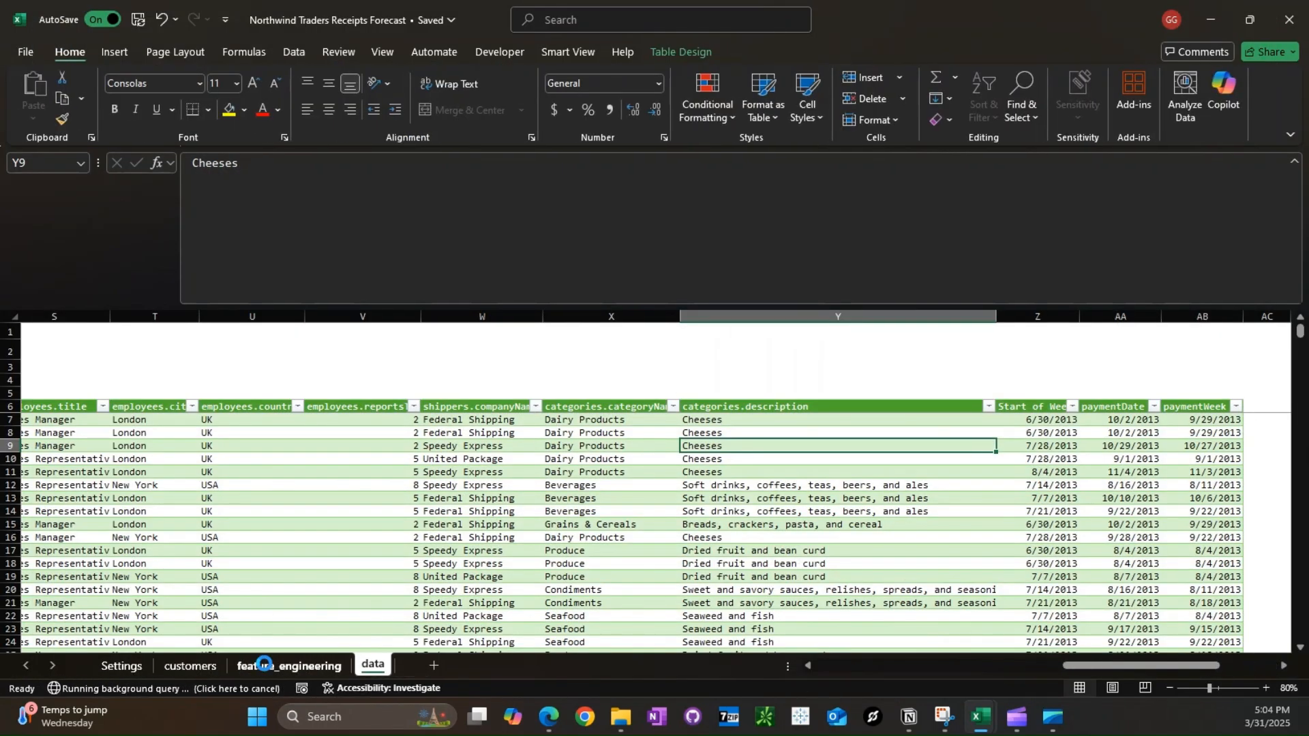
pyautogui.moveTo(1145, 664); pyautogui.dragTo(1164, 661)
pyautogui.click(289, 665)
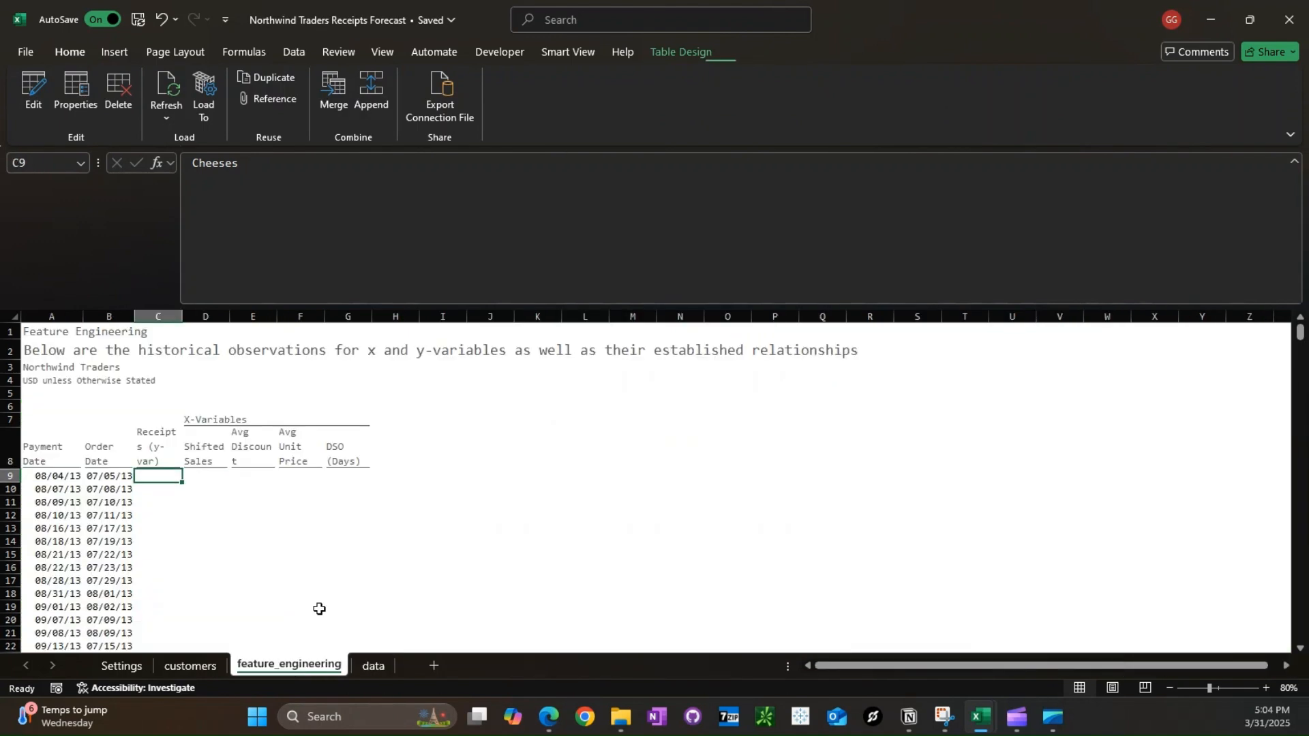
# - Enter a SUMIFS formula in C9 under Receipts that sums orders[Net Sales] where orders[paymentDate] matches $A$9#
pyautogui.write('=sumifs')
pyautogui.press('Tab')
pyautogui.click(373, 666)
pyautogui.click(1115, 404)
pyautogui.write(',')
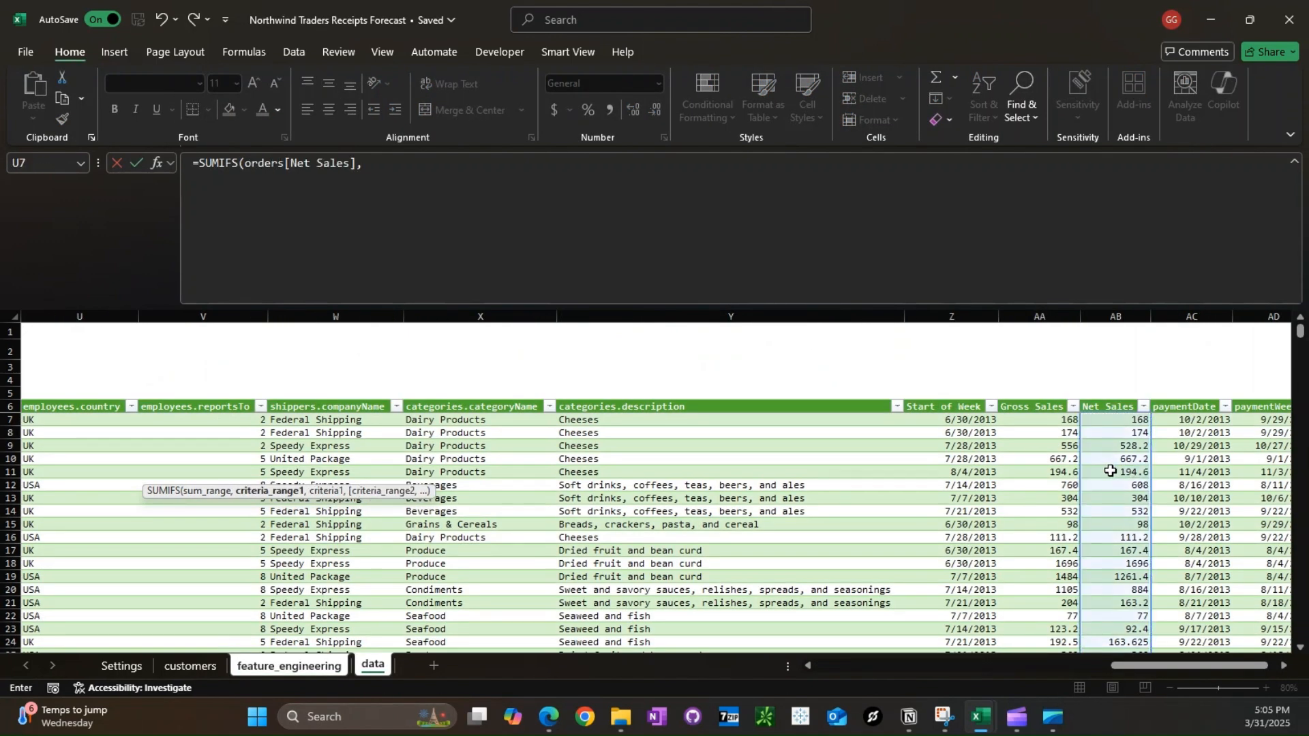
pyautogui.click(1189, 403)
pyautogui.write(',')
pyautogui.click(289, 665)
pyautogui.click(51, 476)
pyautogui.press('F4')
pyautogui.write(')')
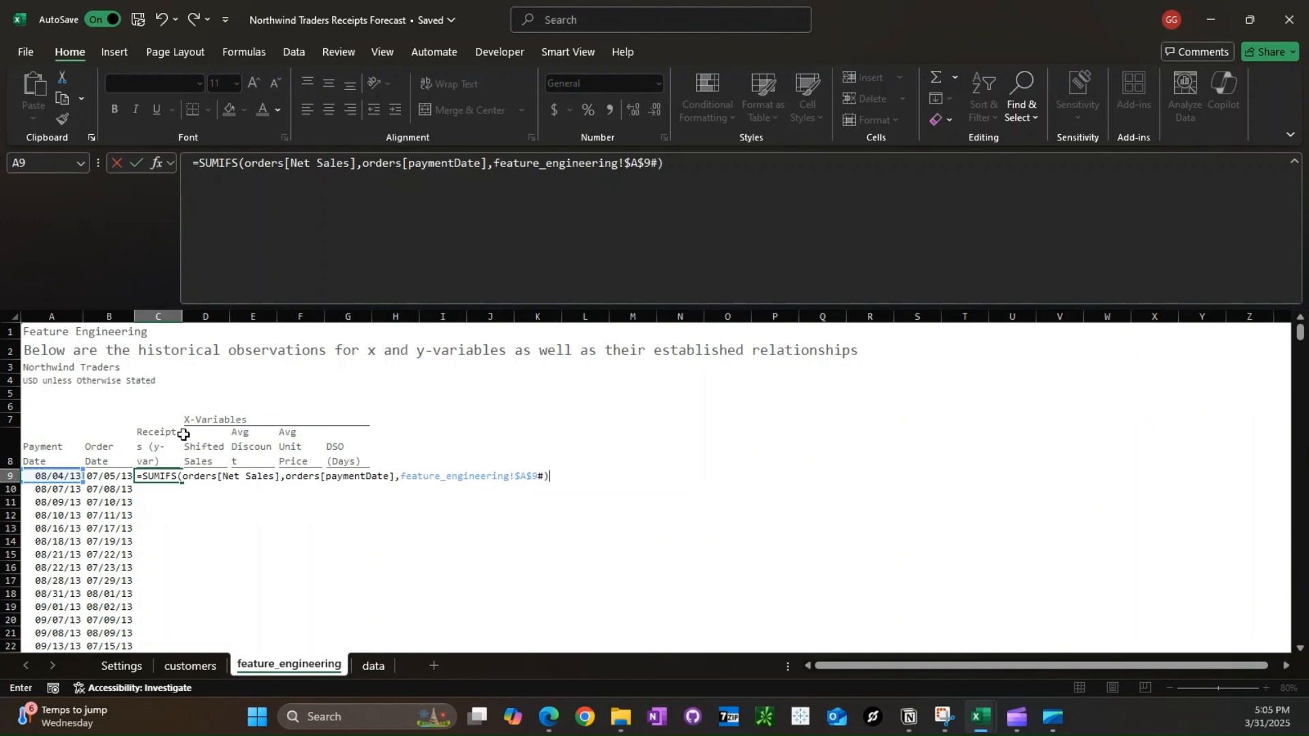
pyautogui.press('Return')
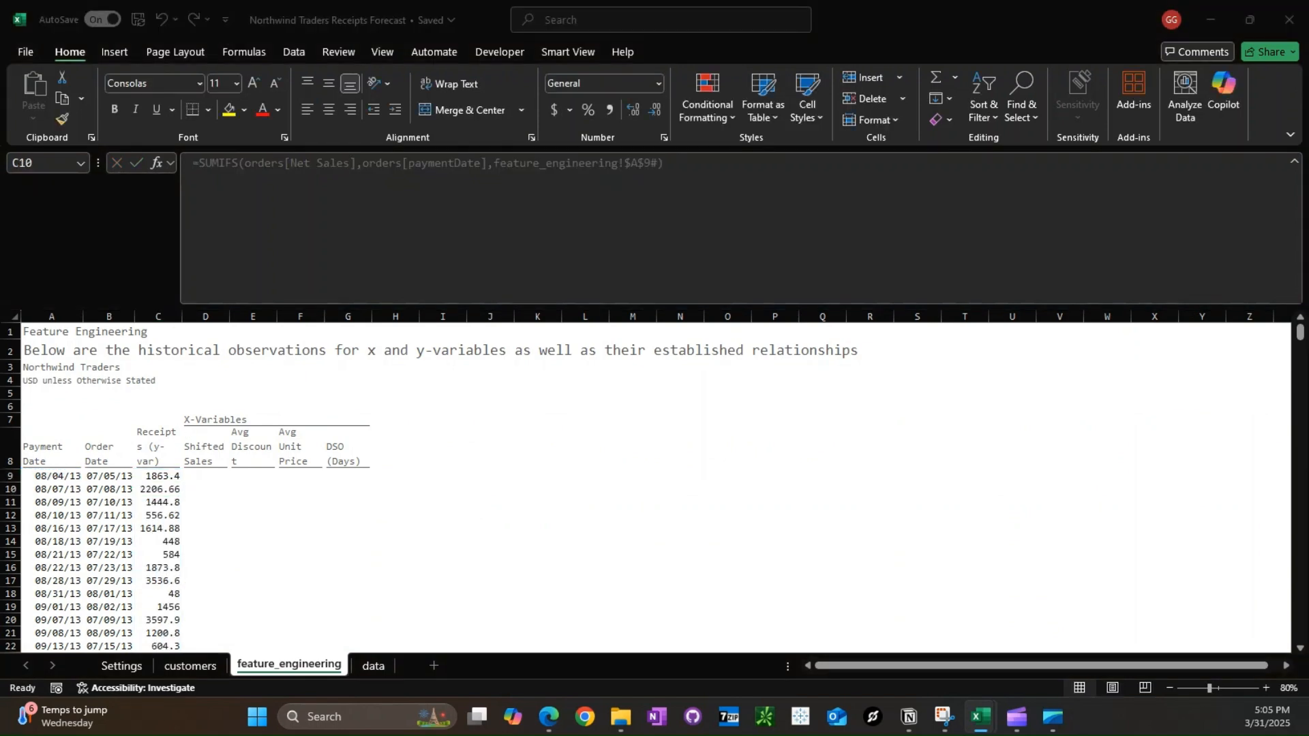
# - Fill the Receipts formula across to D9 under Shifted Sales and change its criterion to $B$9#
pyautogui.press('Up')
pyautogui.press('Right')
pyautogui.hotkey('ctrl', 'r')
pyautogui.press('F2')
pyautogui.press('Left')
pyautogui.press('Left')
pyautogui.press('Left')
pyautogui.press('Left')
pyautogui.press('BackSpace')
pyautogui.write('B')
pyautogui.press('Return')
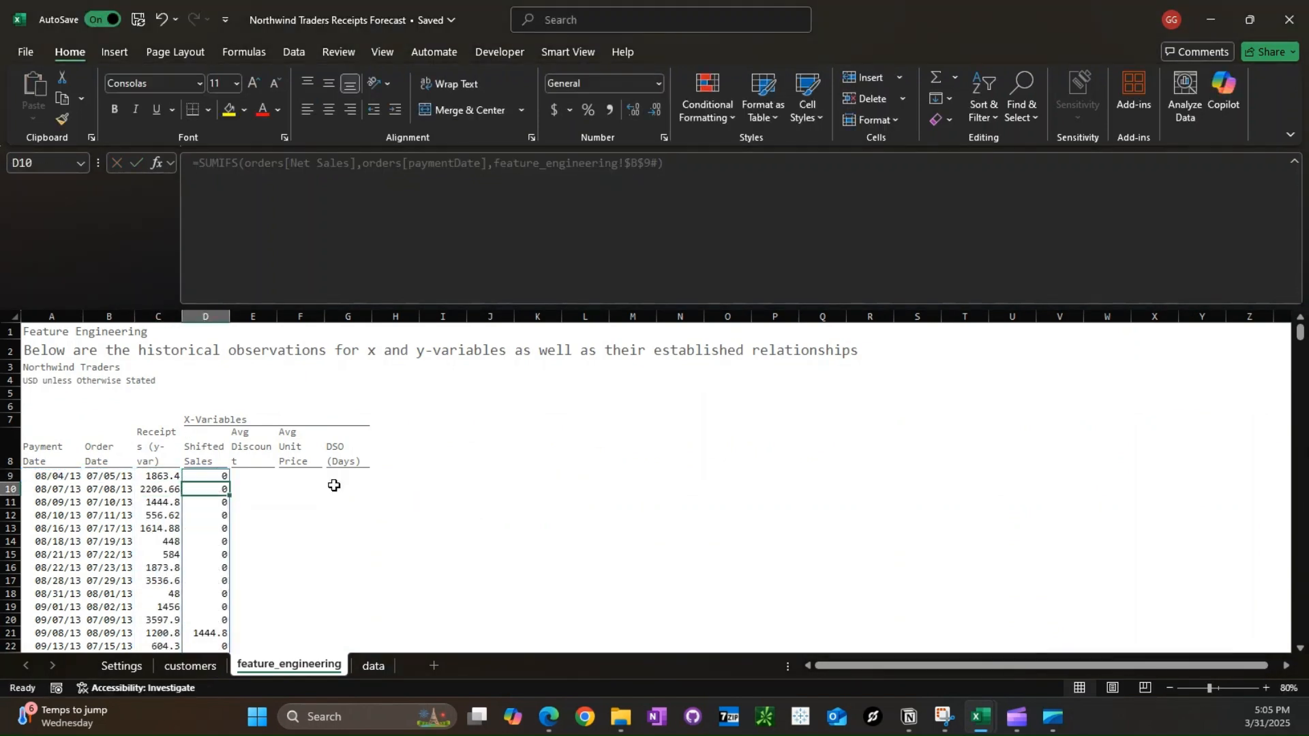
# - Replace paymentDate with orderDate as the criteria range in the Shifted Sales formula
pyautogui.press('Up')
pyautogui.press('F2')
pyautogui.click(438, 477)
pyautogui.press('BackSpace')
pyautogui.press('BackSpace')
pyautogui.press('BackSpace')
pyautogui.press('BackSpace')
pyautogui.press('BackSpace')
pyautogui.press('BackSpace')
pyautogui.press('BackSpace')
pyautogui.press('BackSpace')
pyautogui.press('BackSpace')
pyautogui.press('BackSpace')
pyautogui.press('BackSpace')
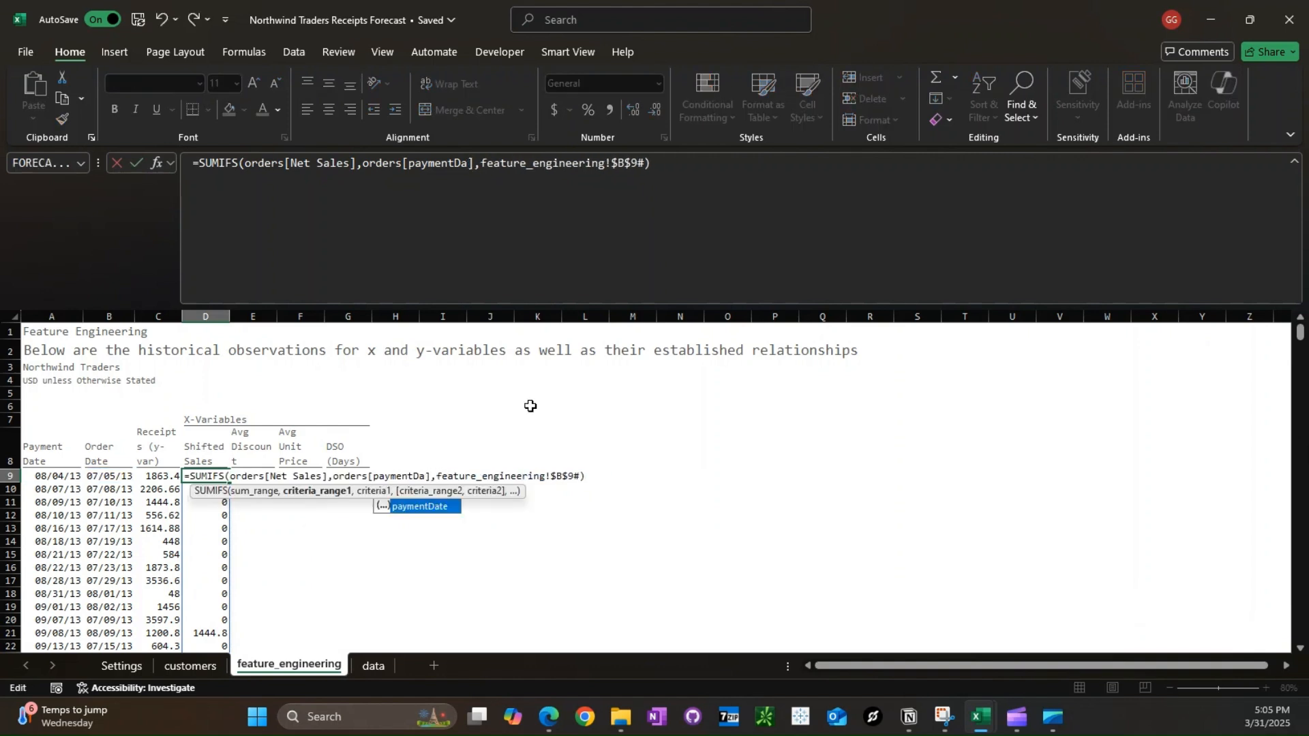
pyautogui.write('orderDate')
pyautogui.press('Tab')
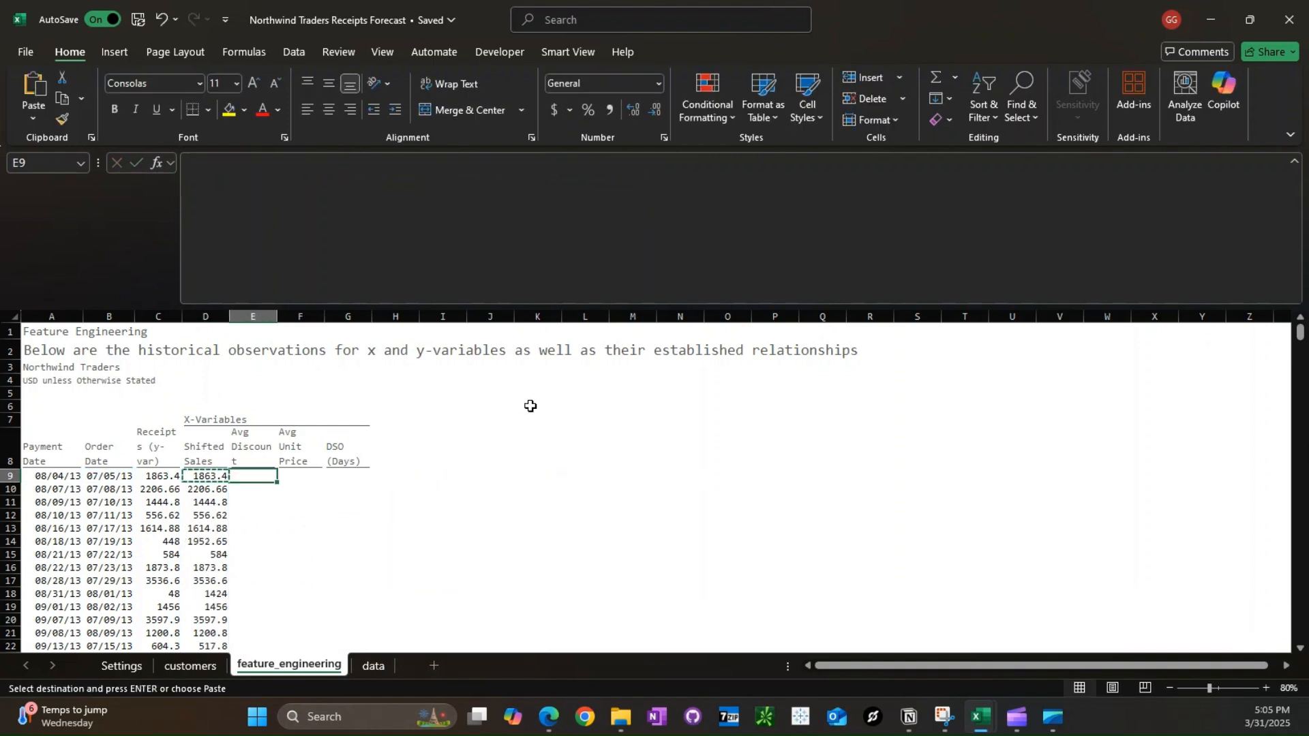
# - Paste the copied formula into E9 under Avg Discount and change its function to AVERAGEIFS
pyautogui.hotkey('ctrl', 'v')
pyautogui.press('F2')
pyautogui.press('Home')
pyautogui.press('Right')
pyautogui.hotkey('shift', 'Right')
pyautogui.hotkey('shift', 'Right')
pyautogui.hotkey('shift', 'Right')
pyautogui.write('AVERAGE')
# - Make the Avg Discount formula average orders[order_details.discount] where orders[paymentDate] matches $A$9#
pyautogui.moveTo(393, 475); pyautogui.dragTo(345, 475)
pyautogui.write('disc')
pyautogui.press('Tab')
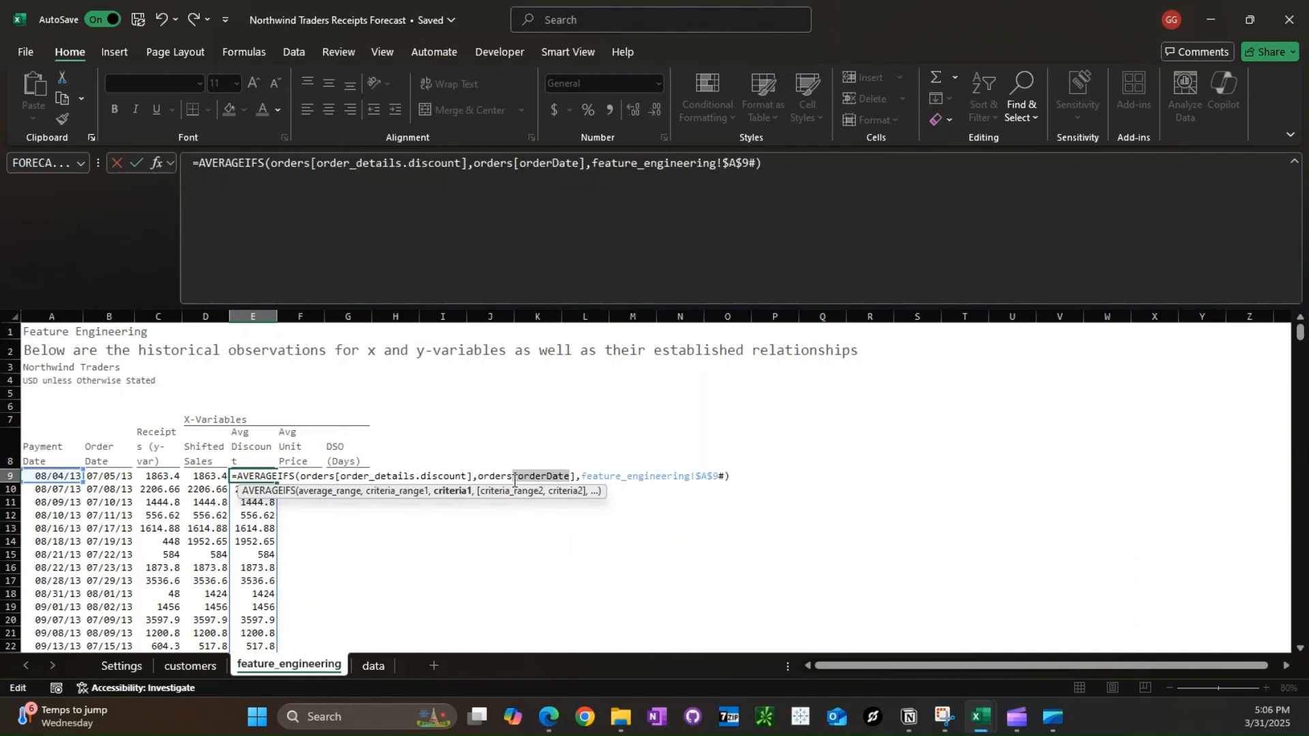
pyautogui.write('pay')
pyautogui.press('Tab')
pyautogui.press('Return')
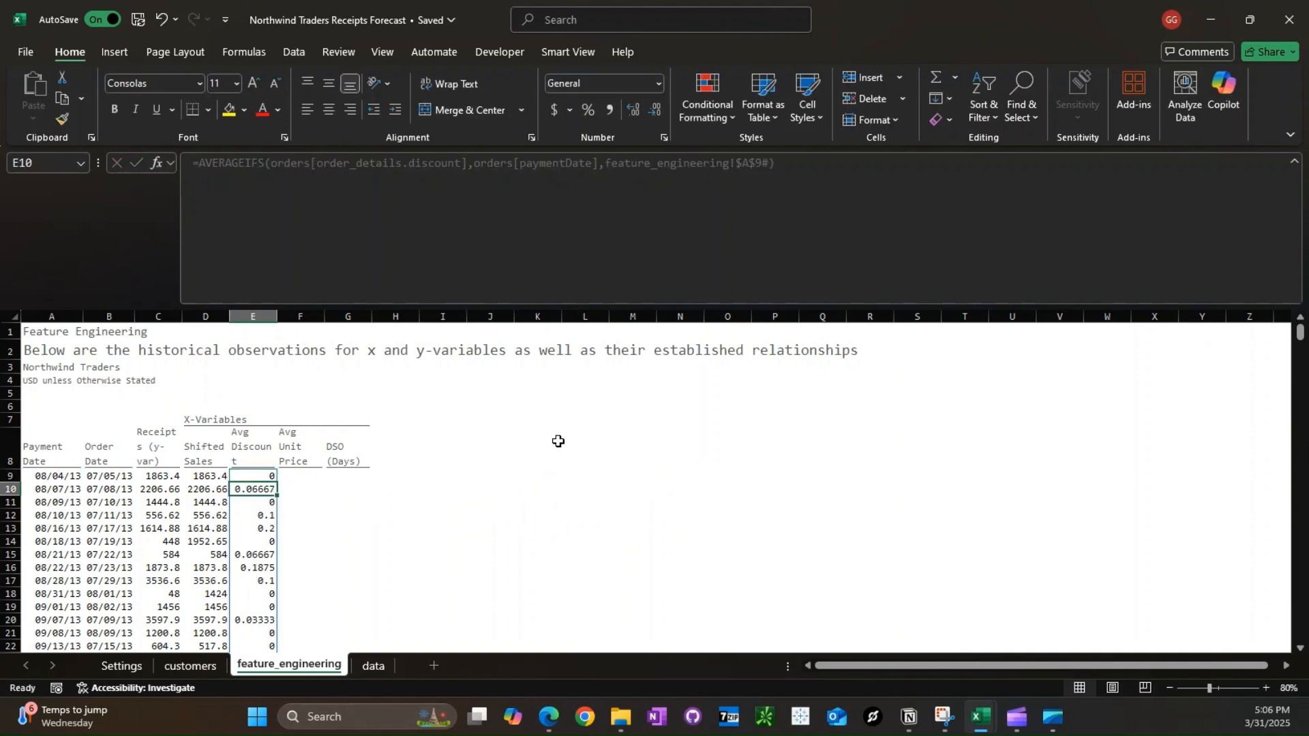
# - Copy the Avg Discount formula to F9 under Avg Unit Price and change its average range to orders[order_details.unitPrice]
pyautogui.press('Up')
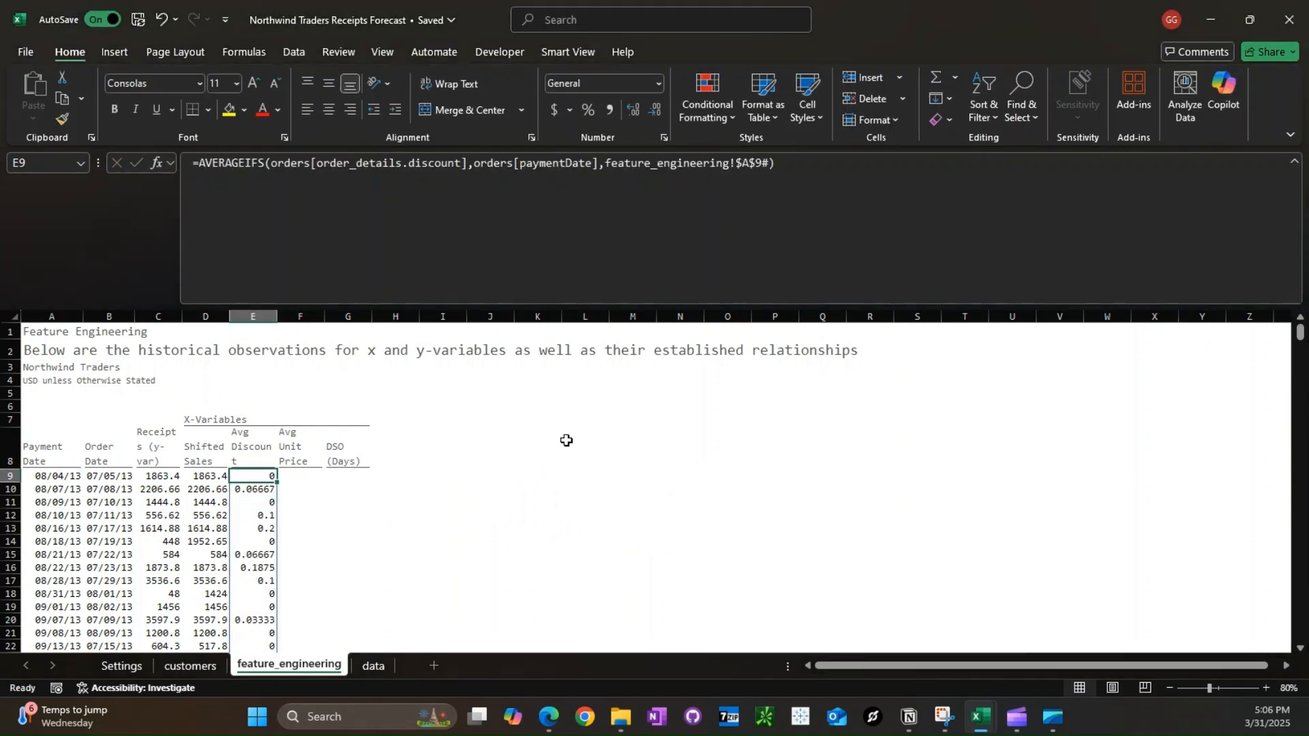
pyautogui.hotkey('ctrl', 'c')
pyautogui.press('Right')
pyautogui.hotkey('ctrl', 'v')
pyautogui.click(326, 166)
pyautogui.moveTo(317, 163); pyautogui.dragTo(461, 165)
pyautogui.write('price')
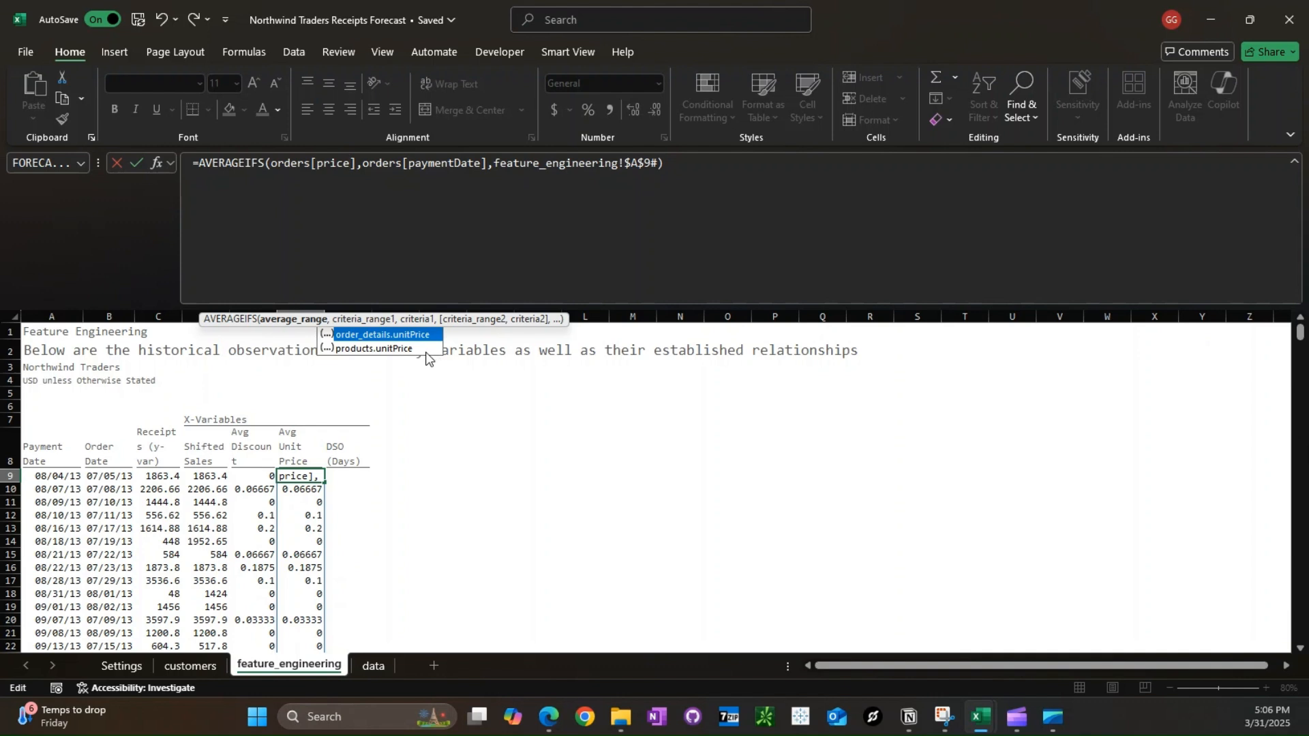
pyautogui.press('Tab')
pyautogui.press('Tab')
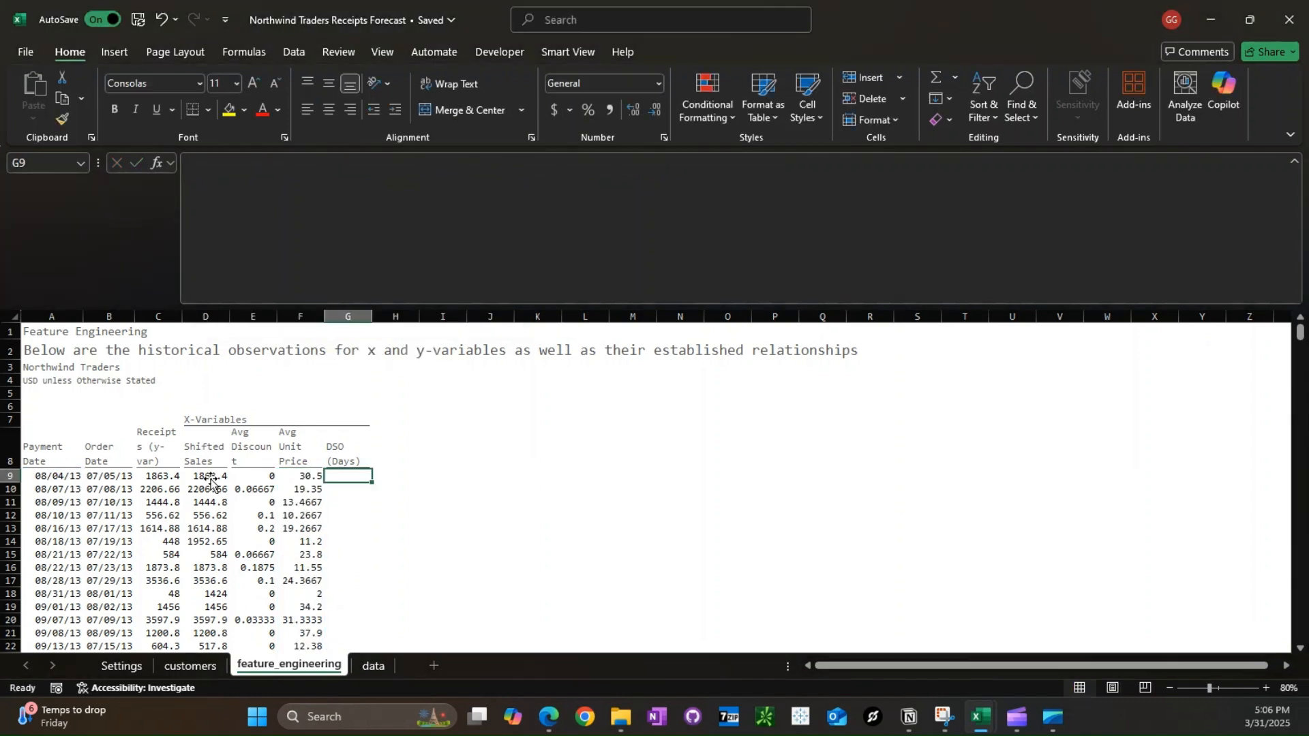
# - Copy the Shifted Sales formula from D9 to G9 under DSO (Days)
pyautogui.click(212, 476)
pyautogui.hotkey('ctrl', 'c')
pyautogui.press('Right')
pyautogui.press('Right')
pyautogui.press('Right')
pyautogui.hotkey('ctrl', 'v')
pyautogui.click(346, 165)
pyautogui.moveTo(356, 163); pyautogui.dragTo(292, 163)
pyautogui.write('DSO')
pyautogui.press('BackSpace')
pyautogui.press('BackSpace')
pyautogui.press('BackSpace')
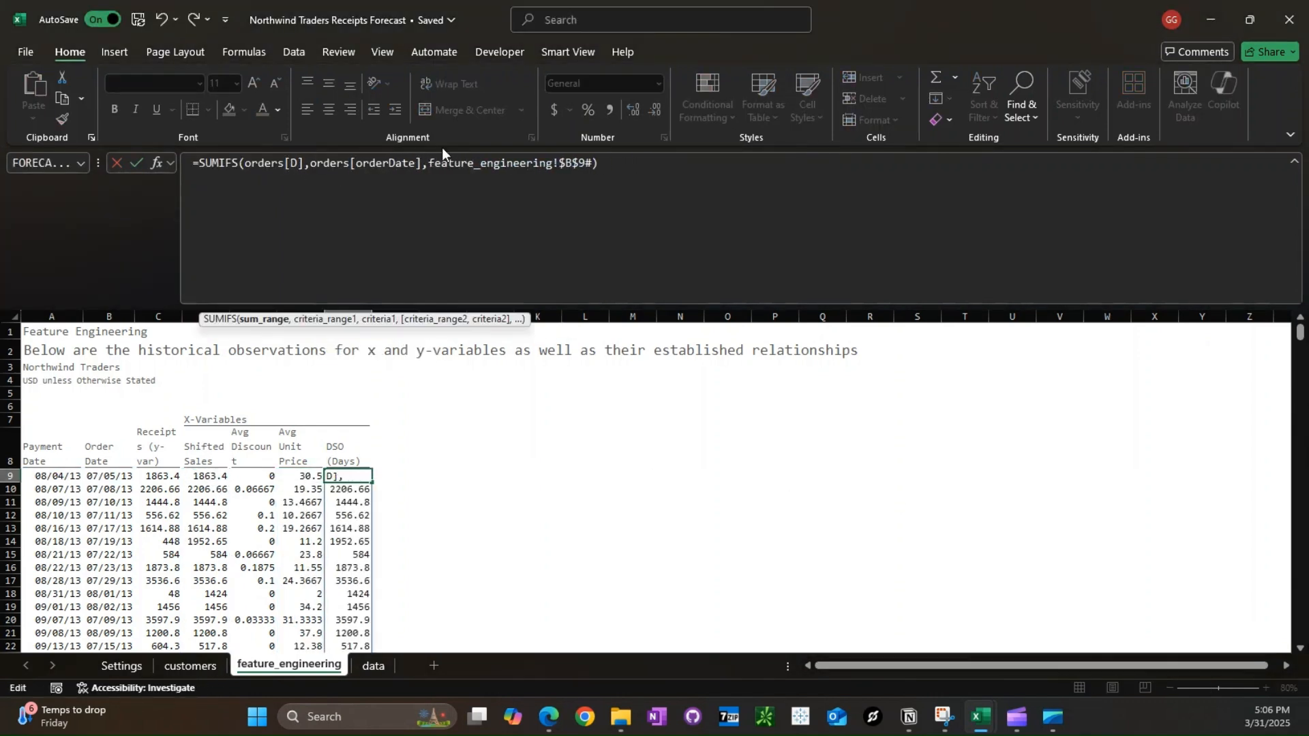
pyautogui.scroll(-5, 361, 398)
pyautogui.press('Escape')
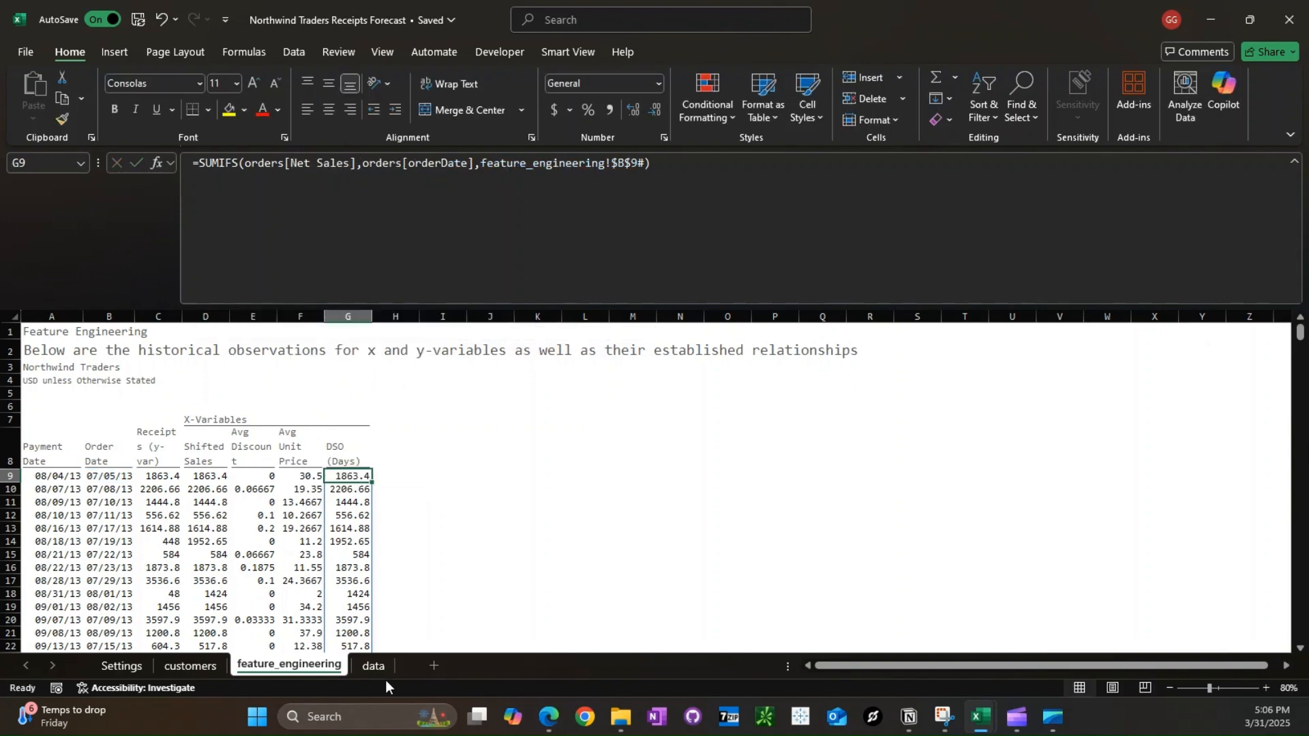
# - Add a DSO column after paymentWeek in the orders table, calculating the days from order date to payment date
pyautogui.click(372, 666)
pyautogui.write('DSO')
pyautogui.press('Return')
pyautogui.write('=')
pyautogui.press('Left')
pyautogui.press('Left')
pyautogui.press('Left')
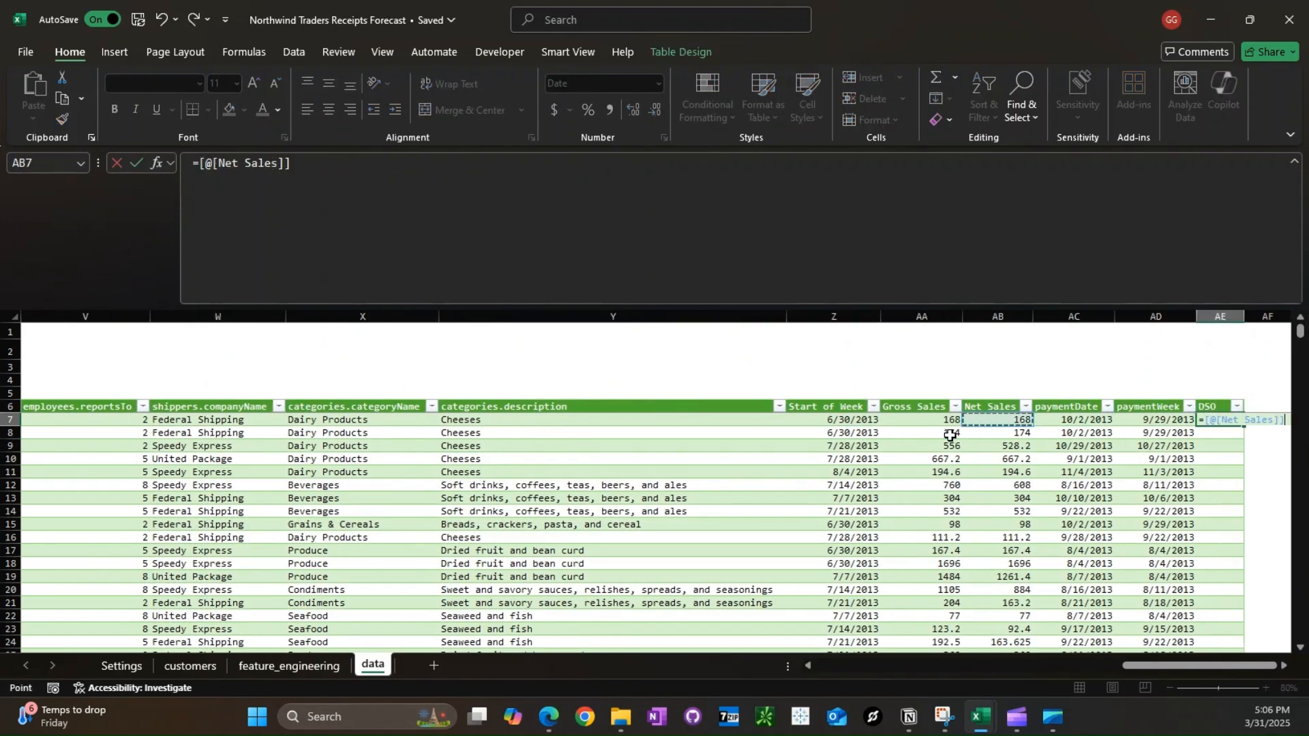
pyautogui.hotkey('ctrl', 'Left')
pyautogui.press('Return')
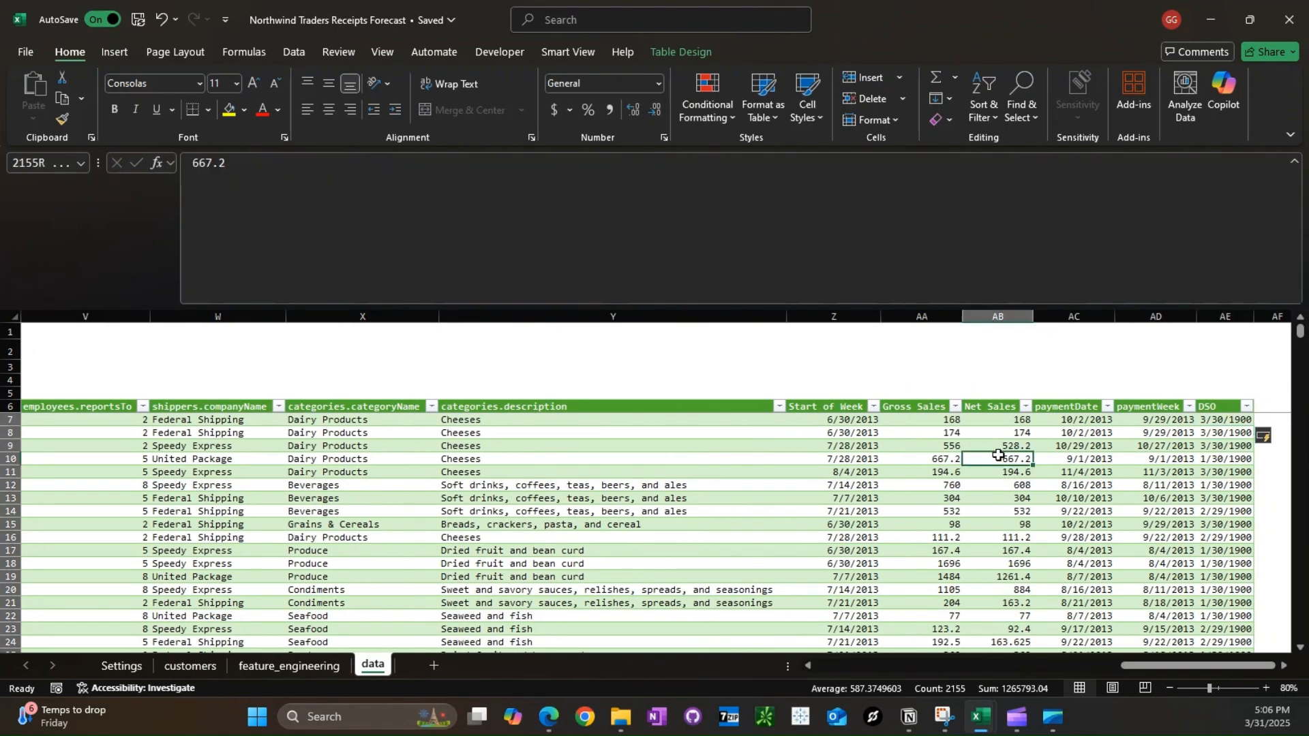
# - Replace Net Sales with DSO as the sum range of the G9 formula on the feature_engineering sheet
pyautogui.click(1217, 471)
pyautogui.click(170, 666)
pyautogui.click(251, 664)
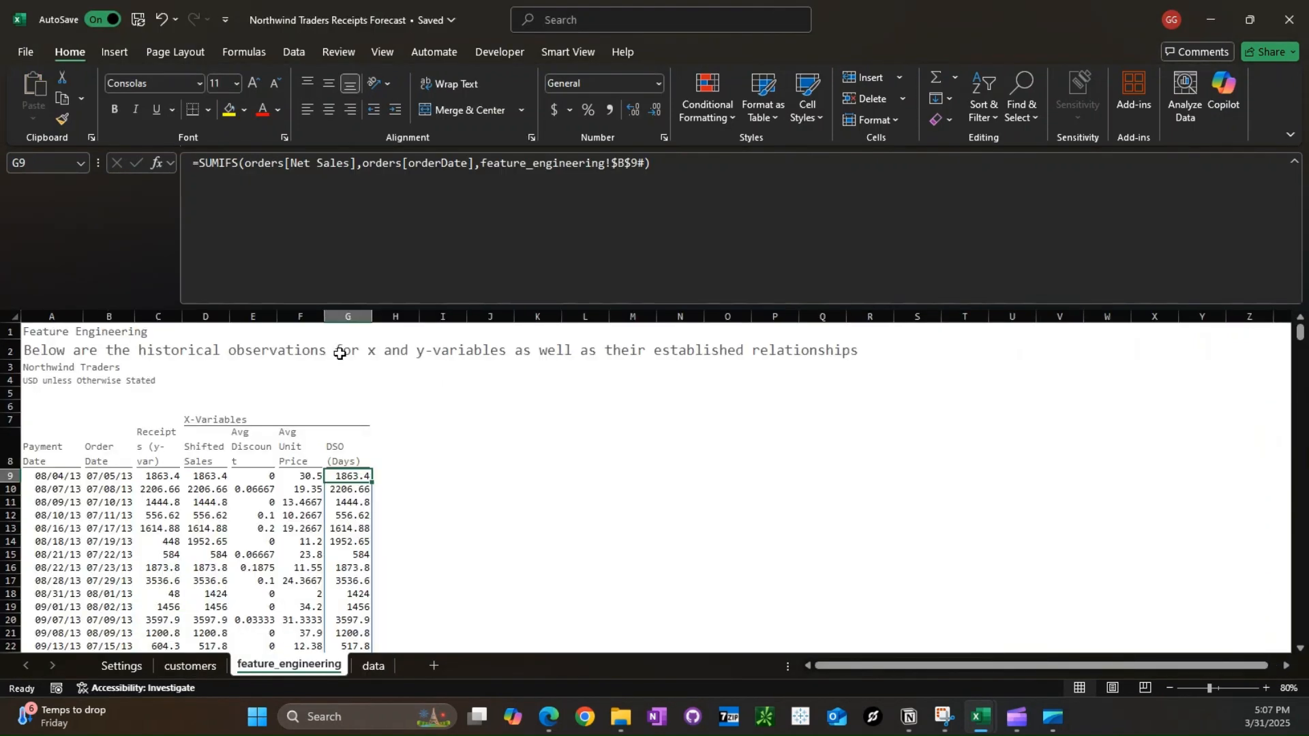
pyautogui.doubleClick(337, 164)
pyautogui.write('DSO')
pyautogui.press('Return')
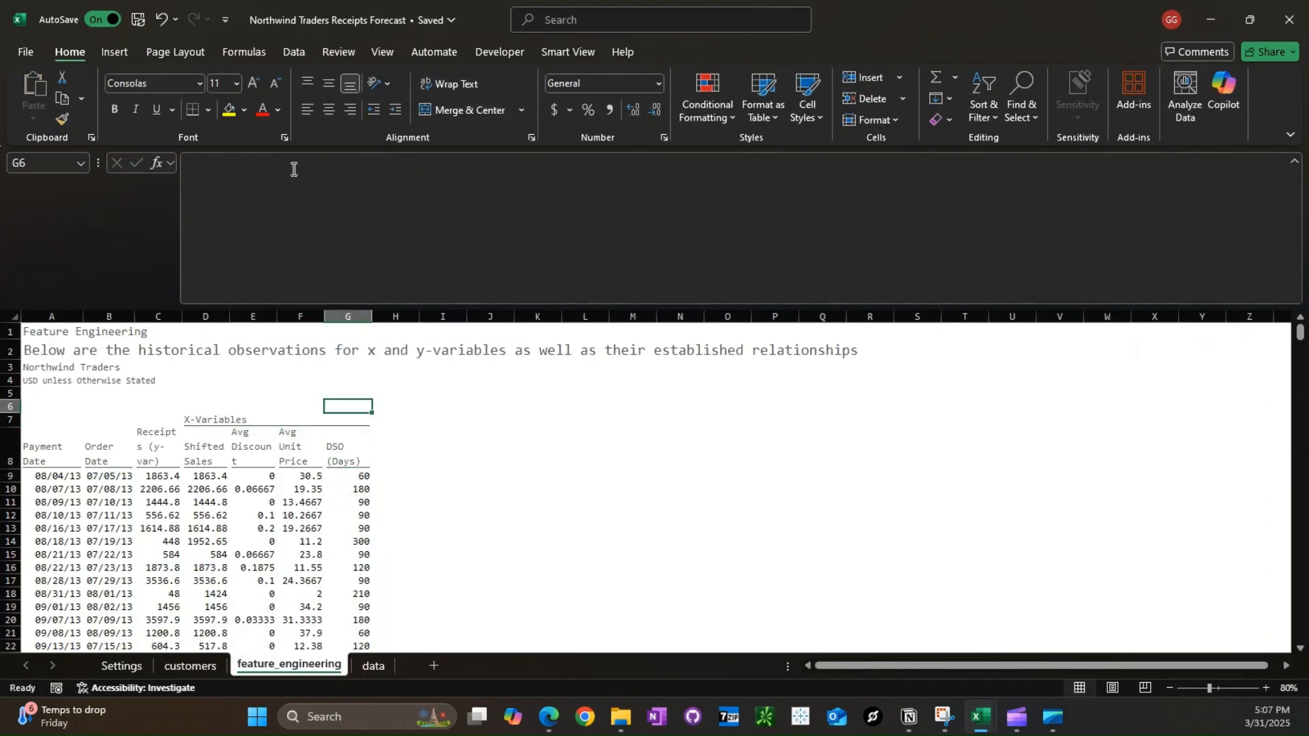
# - Label cell C6 "correlation:" and align it right
pyautogui.write('correlation:')
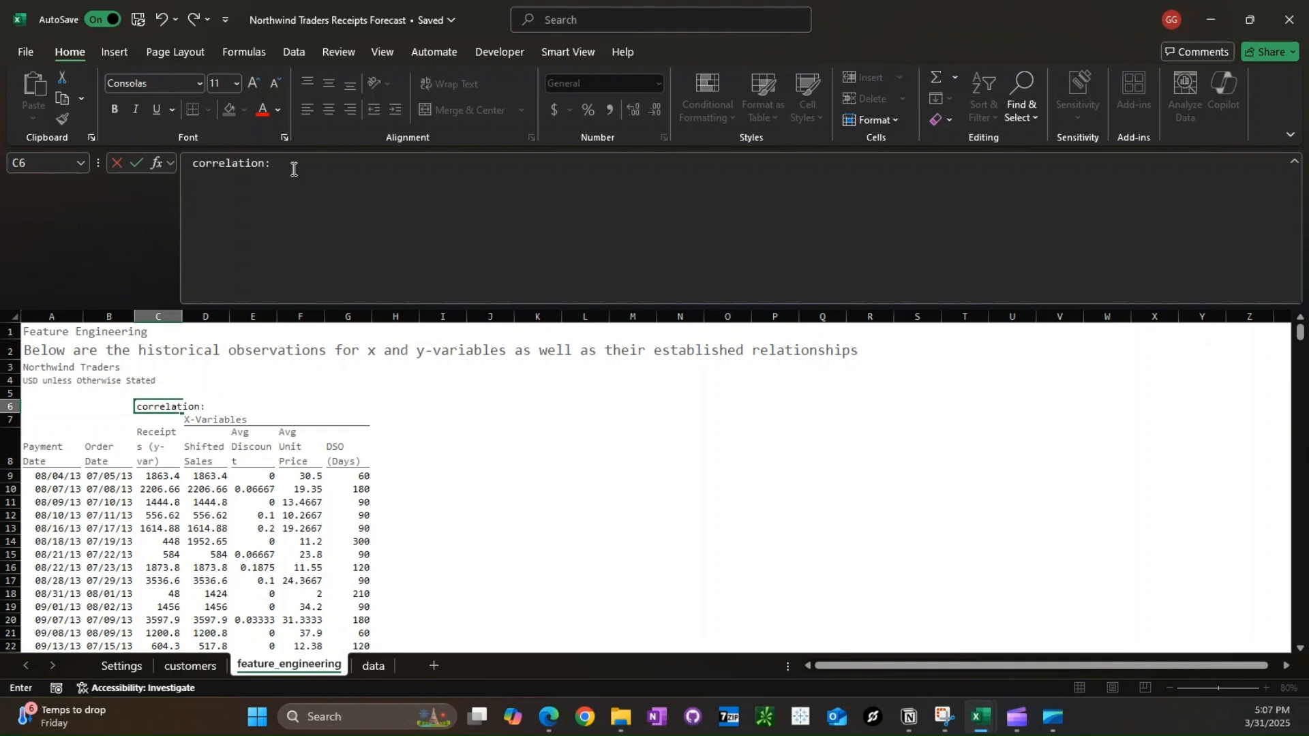
pyautogui.hotkey('ctrl', 'Return')
pyautogui.hotkey('alt', 'h')
pyautogui.press('a')
pyautogui.press('r')
# - Enter =CORREL($C$9#,D$9#) in D6 to correlate Shifted Sales with the receipts
pyautogui.press('Right')
pyautogui.write('=CORREL(')
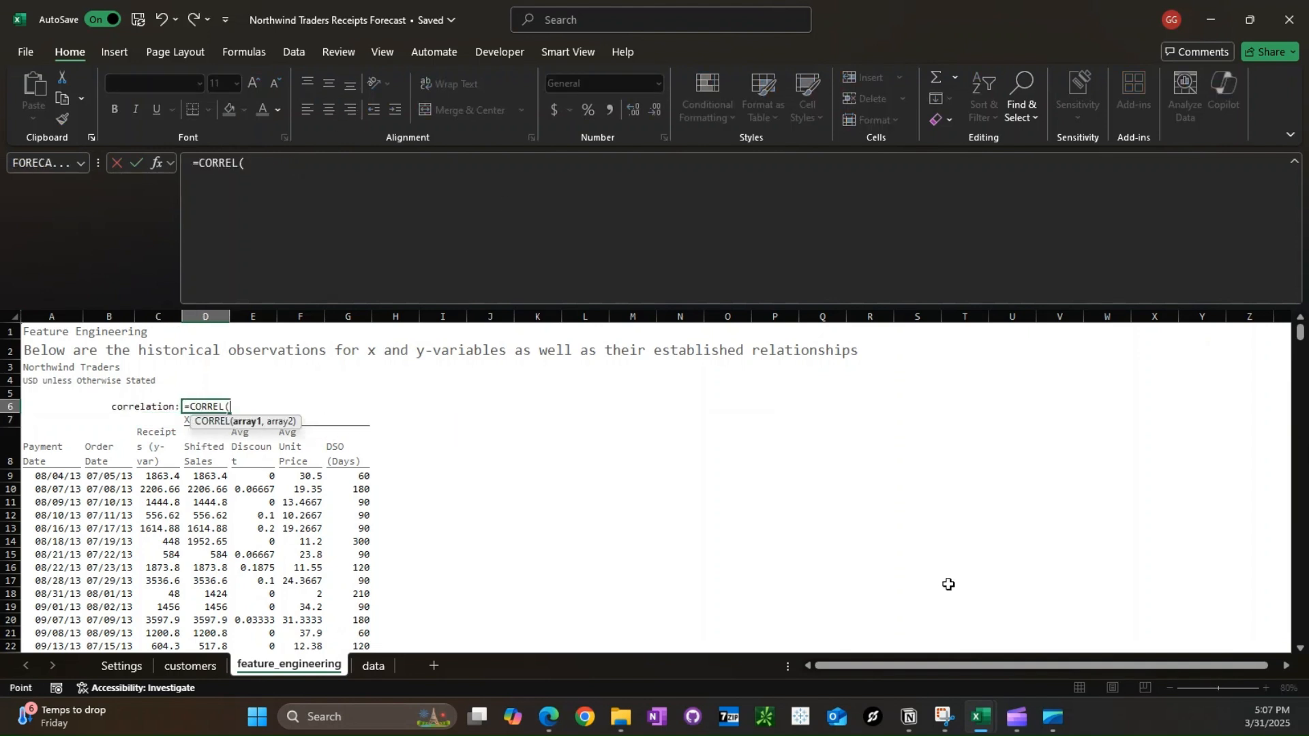
pyautogui.press('F4')
pyautogui.write('#,')
pyautogui.press('F4')
pyautogui.press('F4')
pyautogui.write('#)')
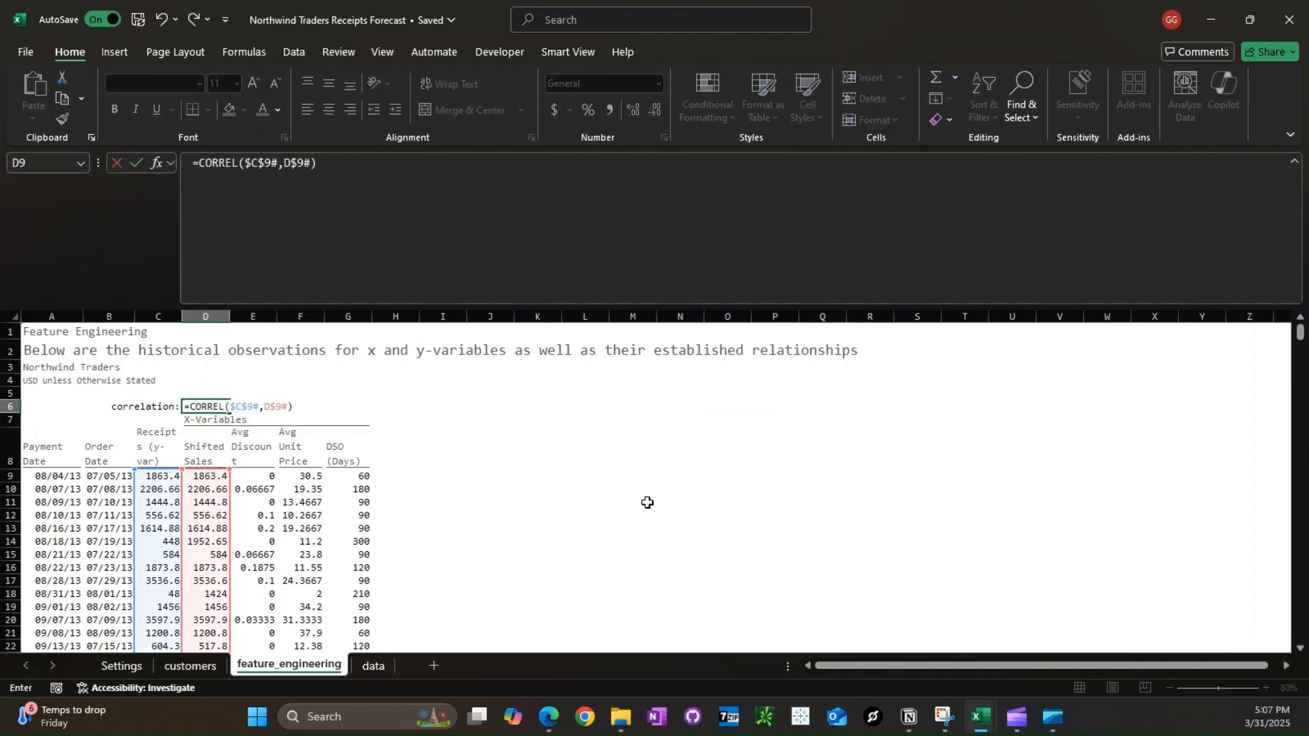
pyautogui.hotkey('ctrl', 'Return')
# - Copy the D6 correlation formula across E6:G6 and check its references in G6
pyautogui.hotkey('ctrl', 'c')
pyautogui.press('Right')
pyautogui.press('Right')
pyautogui.press('Right')
pyautogui.hotkey('shift', 'Left')
pyautogui.hotkey('shift', 'Left')
pyautogui.hotkey('shift', 'Left')
pyautogui.hotkey('ctrl', 'v')
pyautogui.press('F2')
pyautogui.press('Escape')
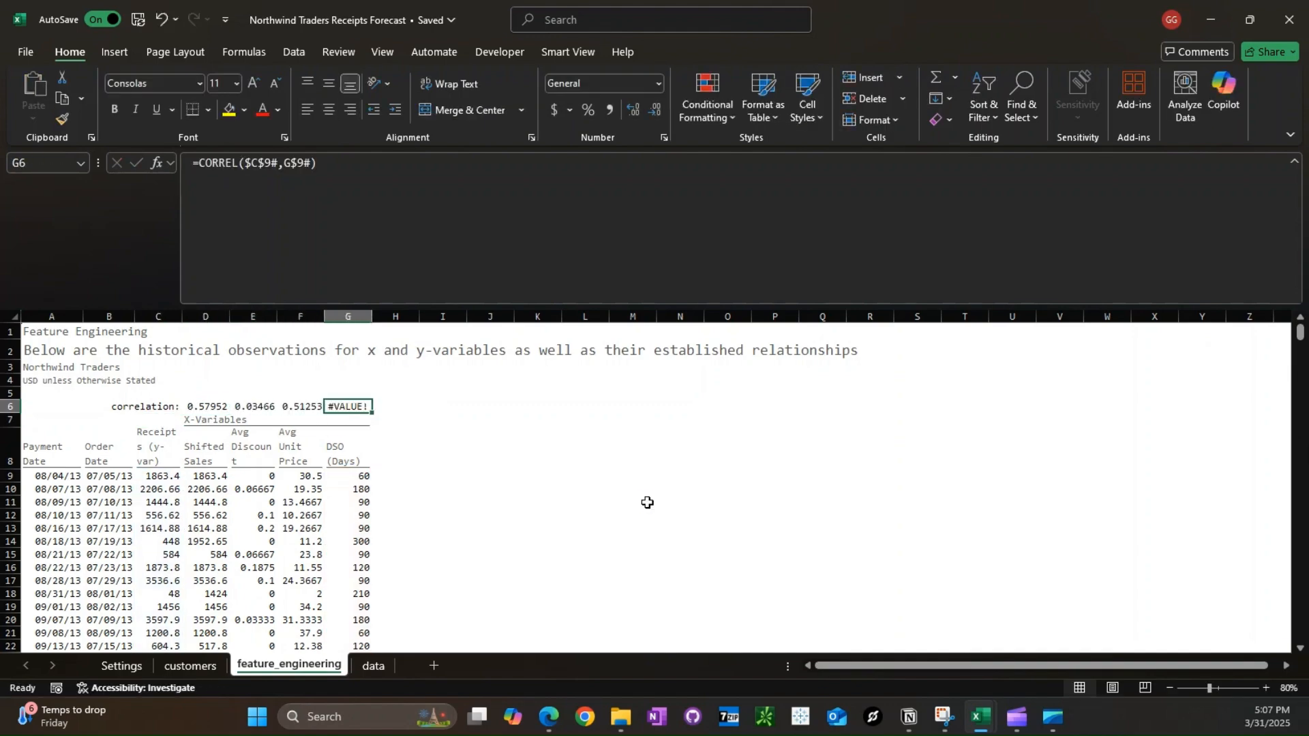
# - Check the DSO (Days) column for errors and change the criteria range of the G9 formula to orders[paymentDate]
pyautogui.scroll(-20, 647, 502)
pyautogui.scroll(-20, 647, 503)
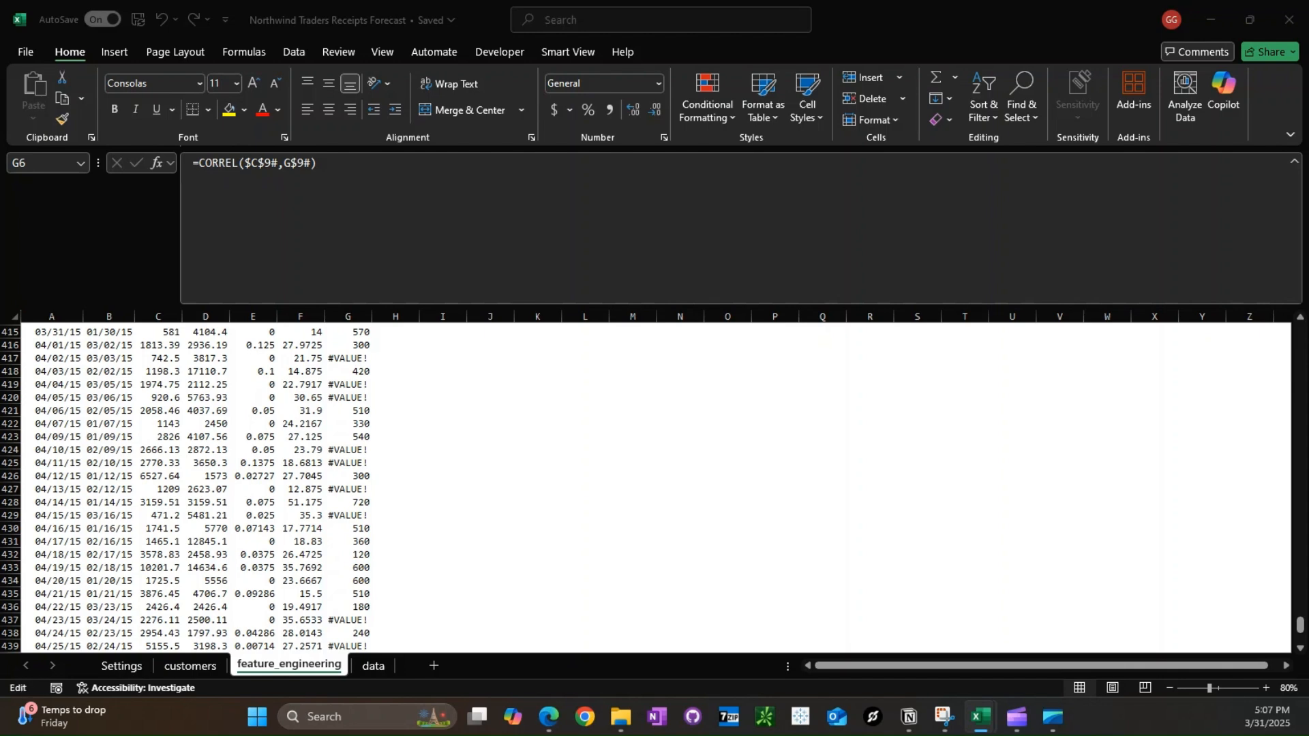
pyautogui.click(348, 489)
pyautogui.hotkey('ctrl', 'Up')
pyautogui.press('Down')
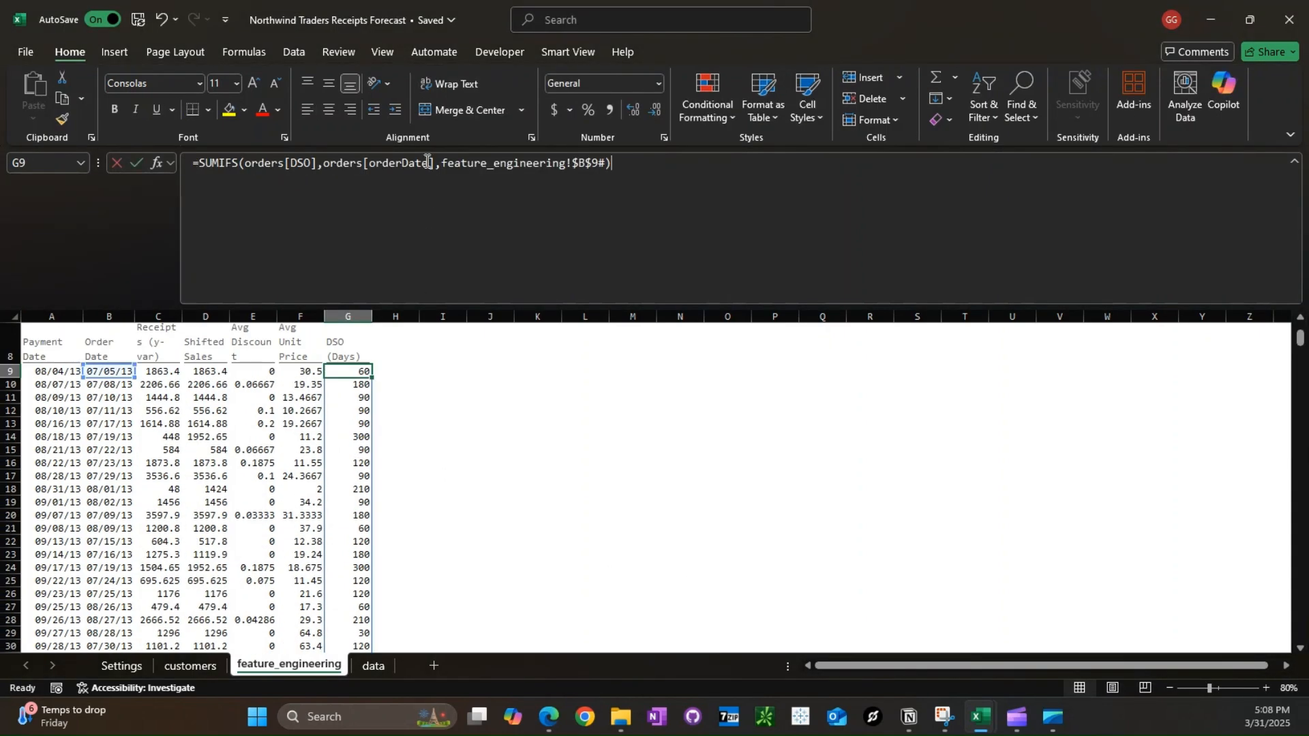
pyautogui.doubleClick(373, 162)
pyautogui.write('pa')
pyautogui.press('Tab')
pyautogui.press('Return')
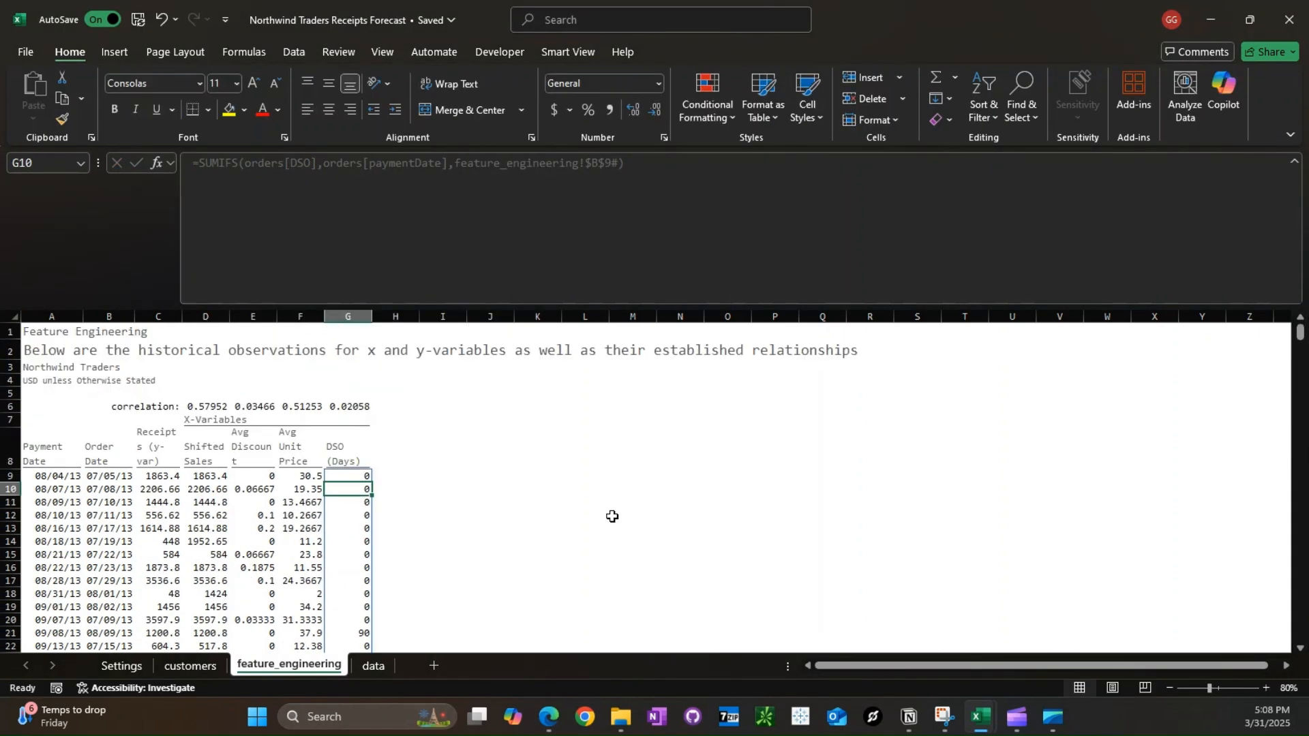
# - Change the criteria reference of the DSO formula in G9 to the payment dates at $A$9#
pyautogui.press('F2')
pyautogui.click(598, 166)
pyautogui.press('BackSpace')
pyautogui.write('A')
pyautogui.press('Return')
# - Examine the DSO correlation in G6 and the Shifted Sales formula in D9
pyautogui.press('Up')
pyautogui.press('Up')
pyautogui.press('Up')
pyautogui.press('Up')
pyautogui.press('Down')
pyautogui.press('Down')
pyautogui.press('Down')
pyautogui.press('Left')
pyautogui.press('Left')
pyautogui.press('Left')
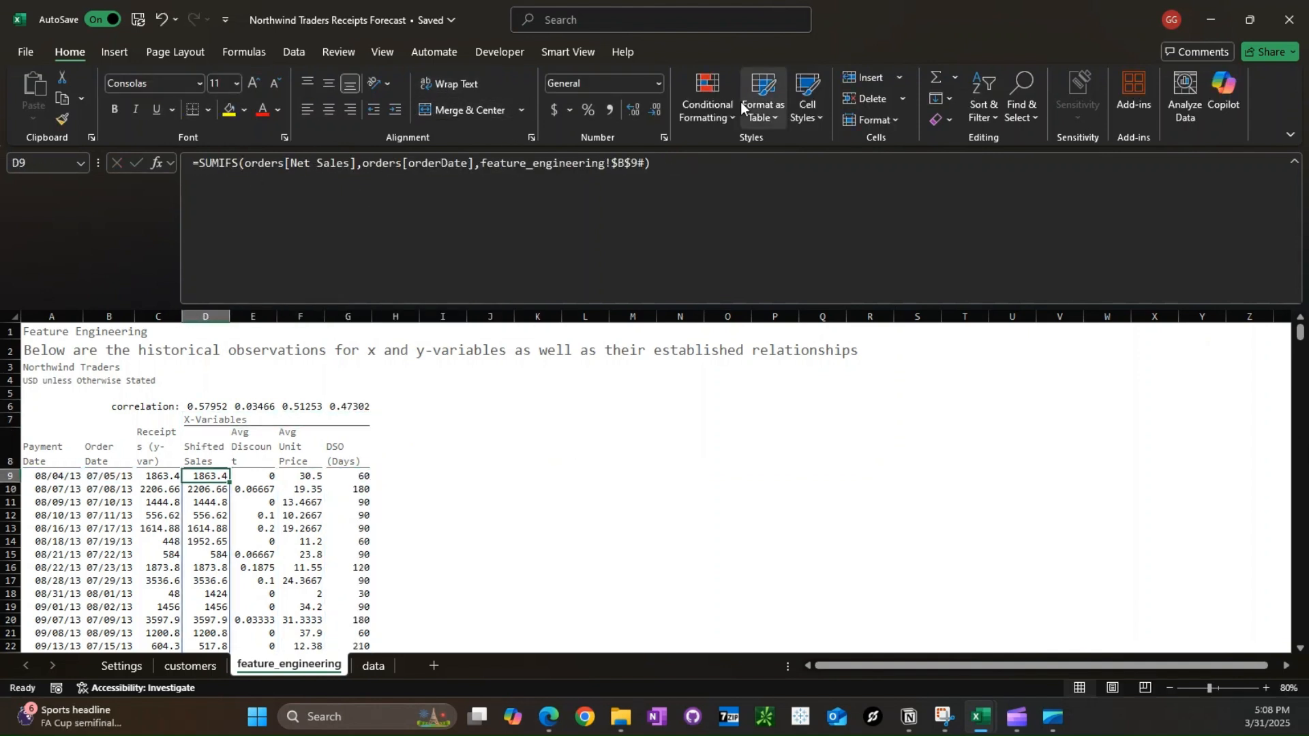